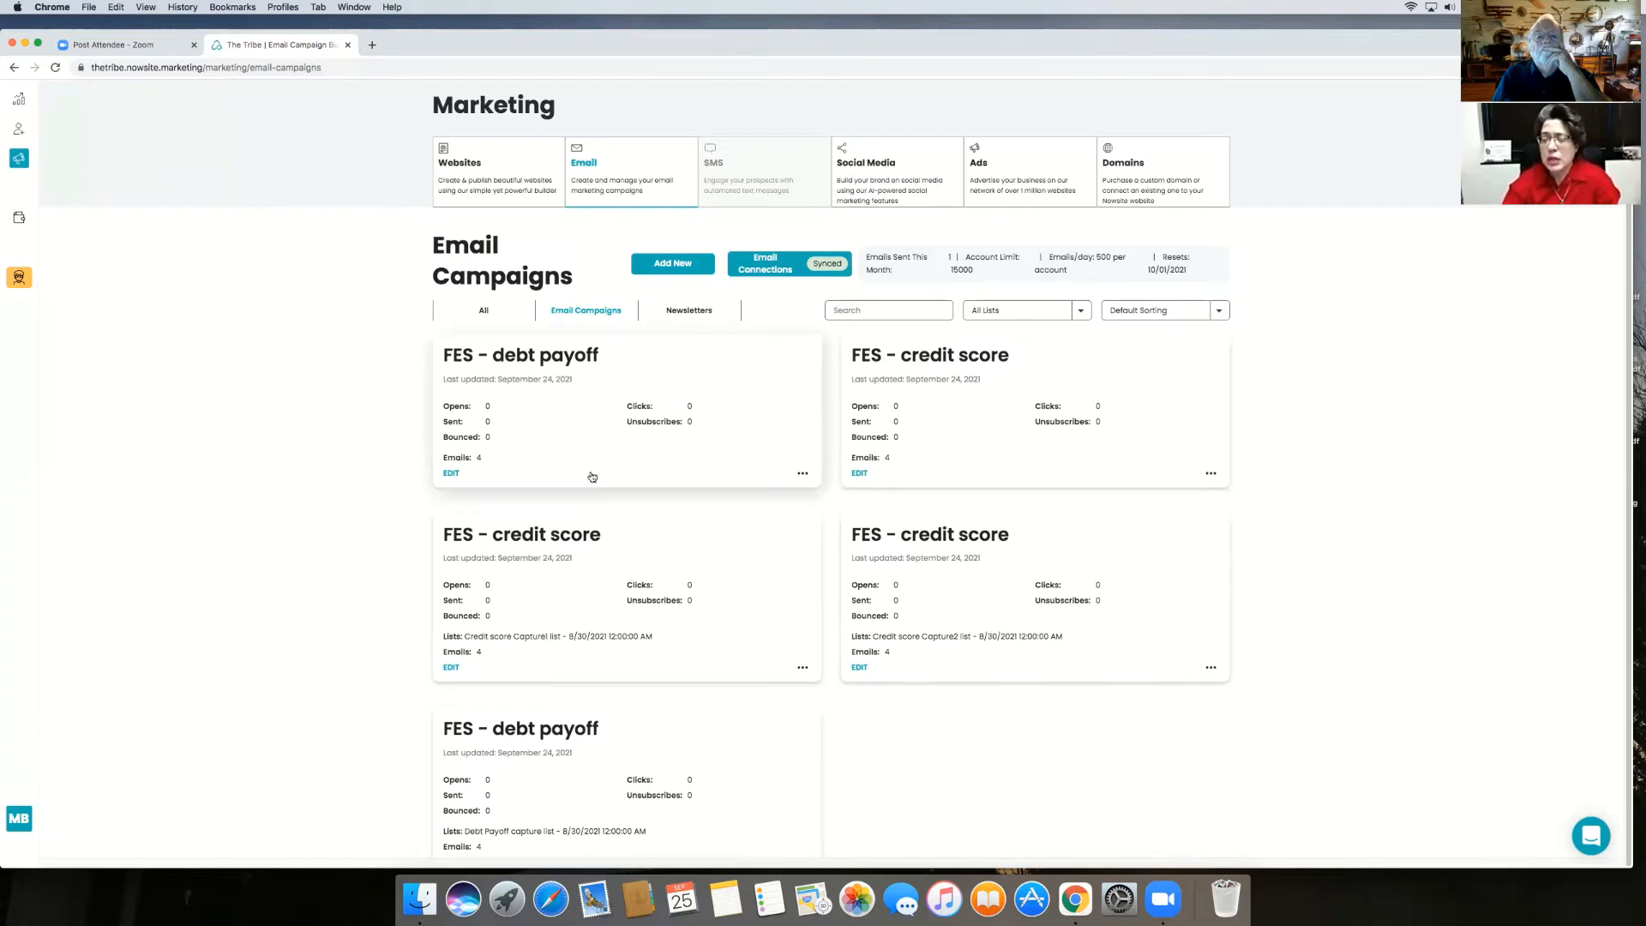
Open the Newsletter Template email of the Debt Payoff landing Newsletter for editing.
left_click(485, 312)
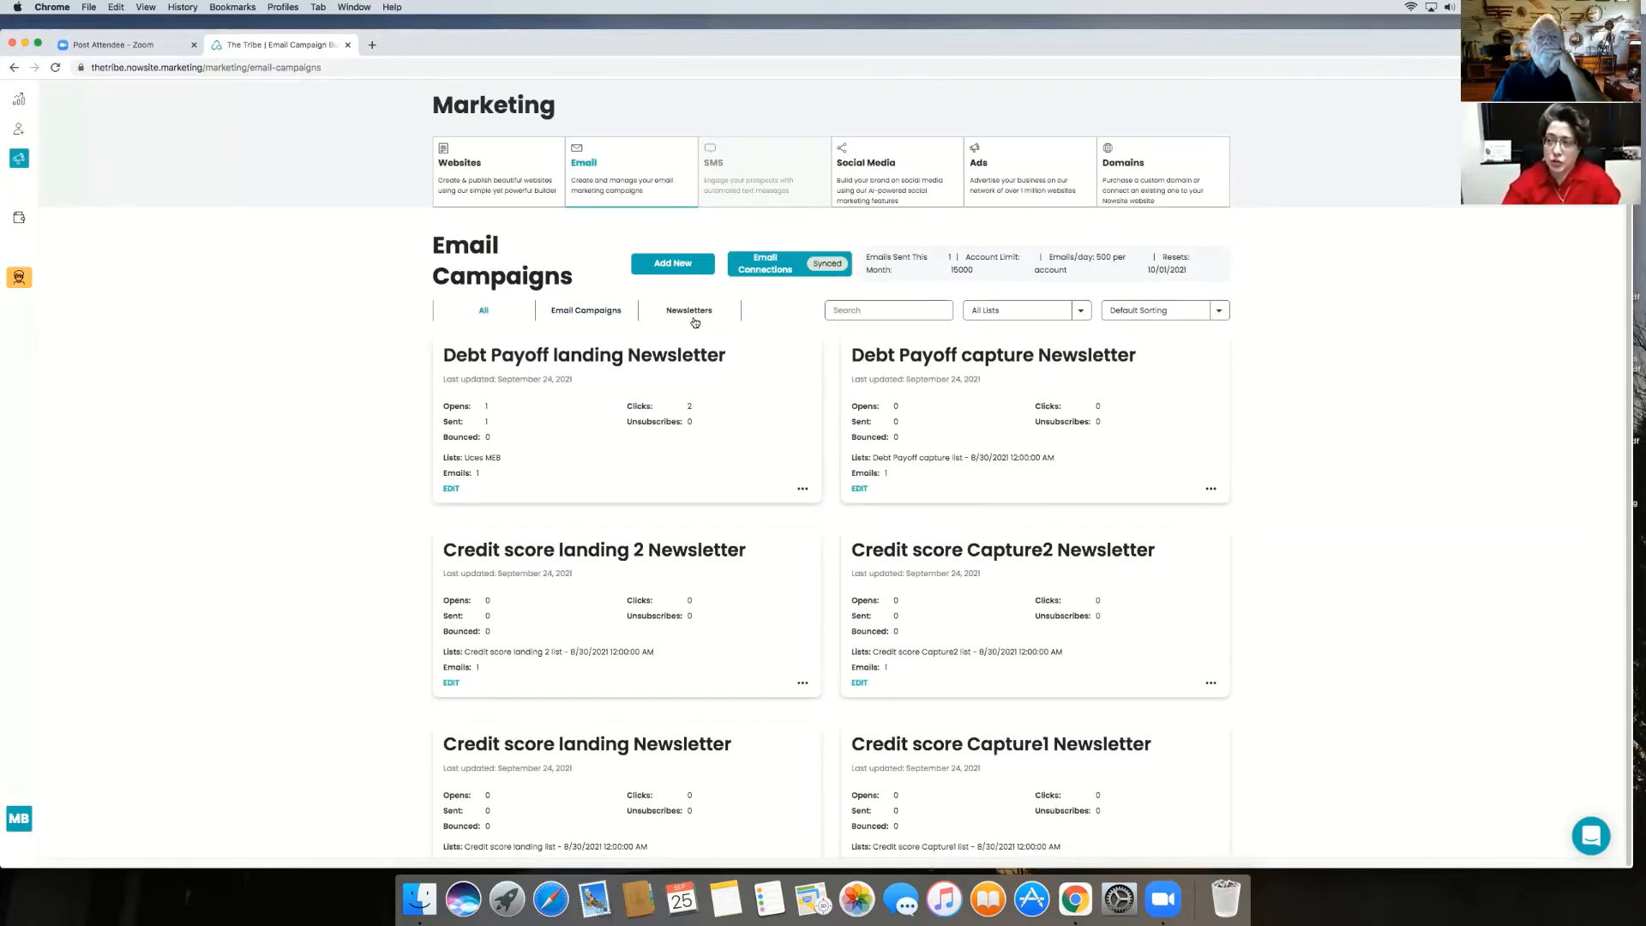
left_click(592, 314)
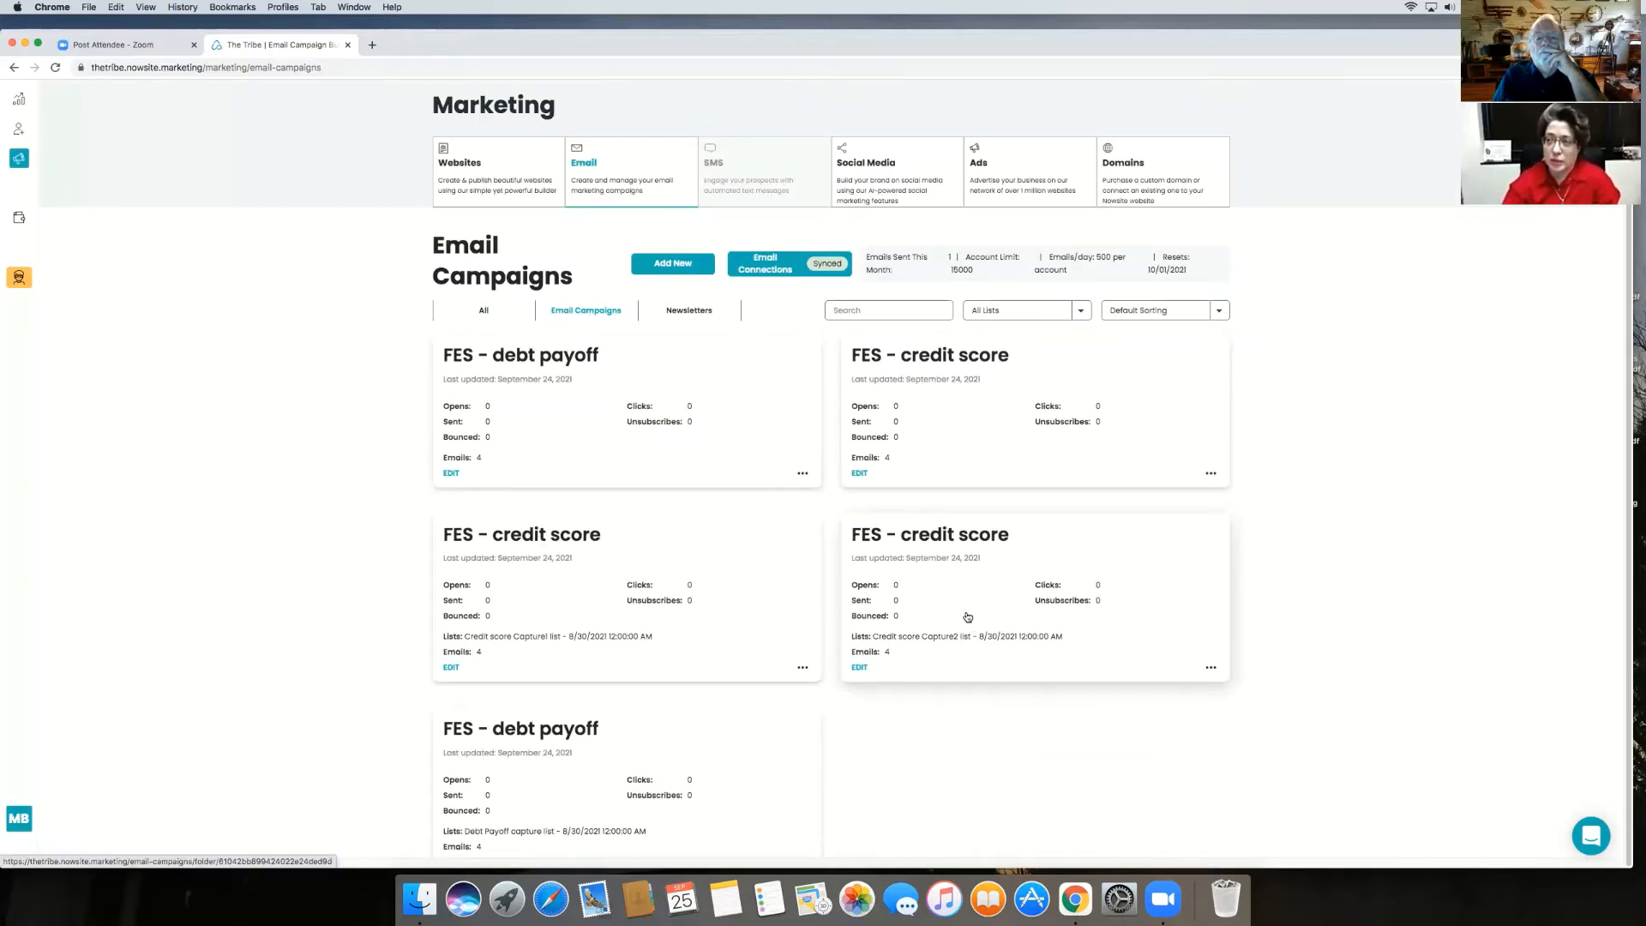
left_click(699, 312)
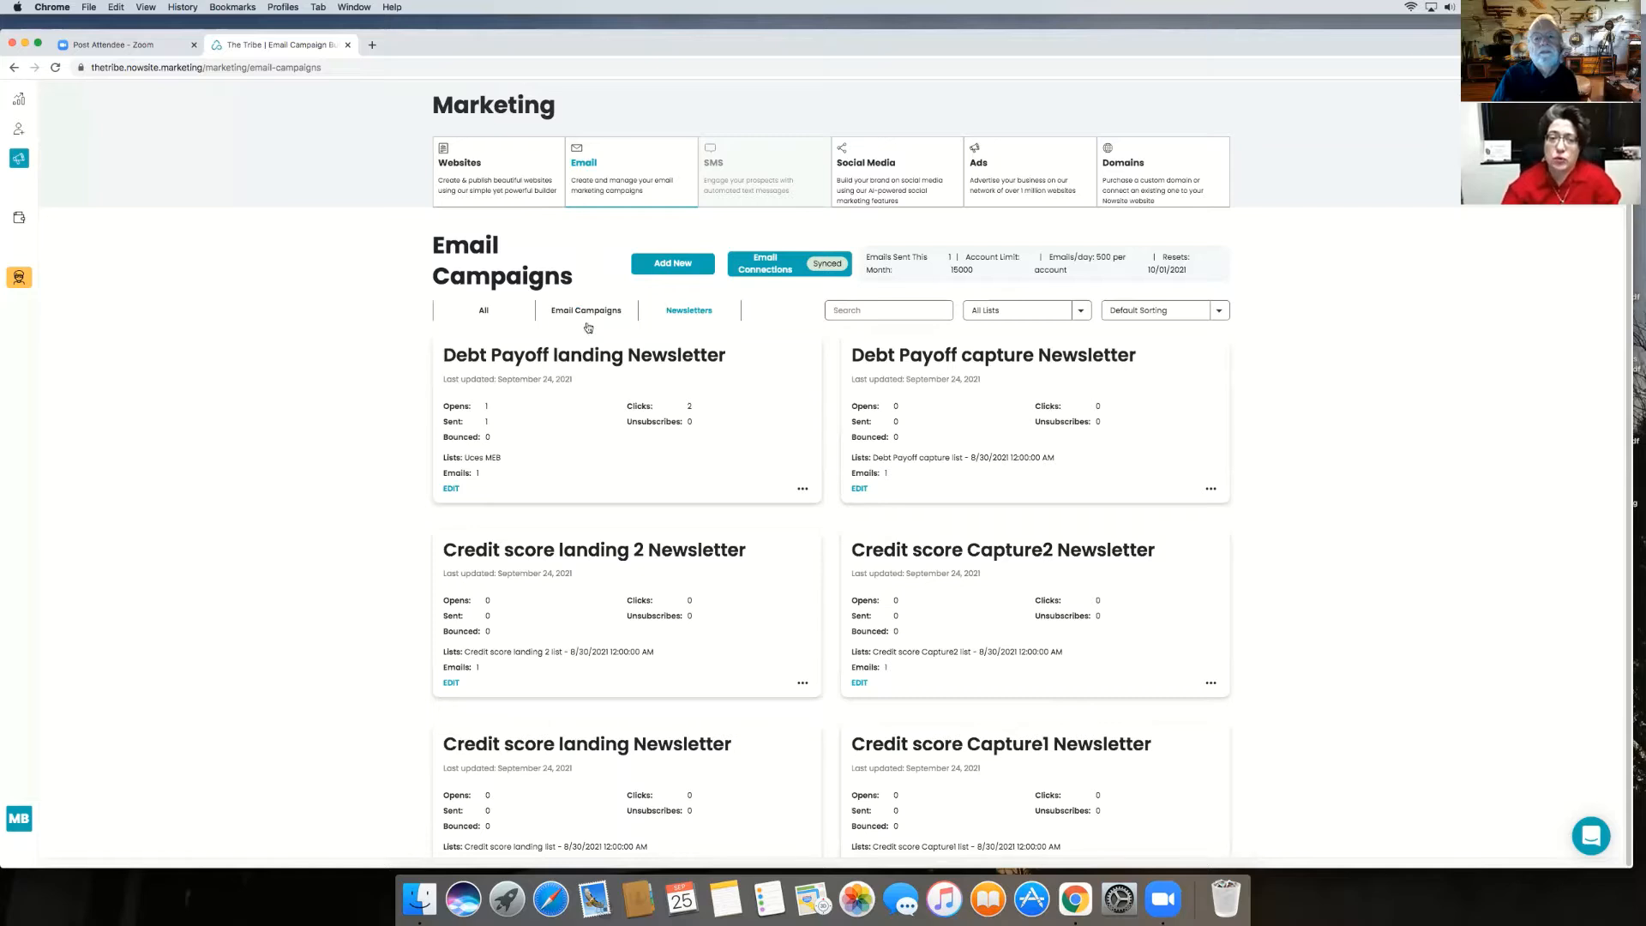
left_click(451, 488)
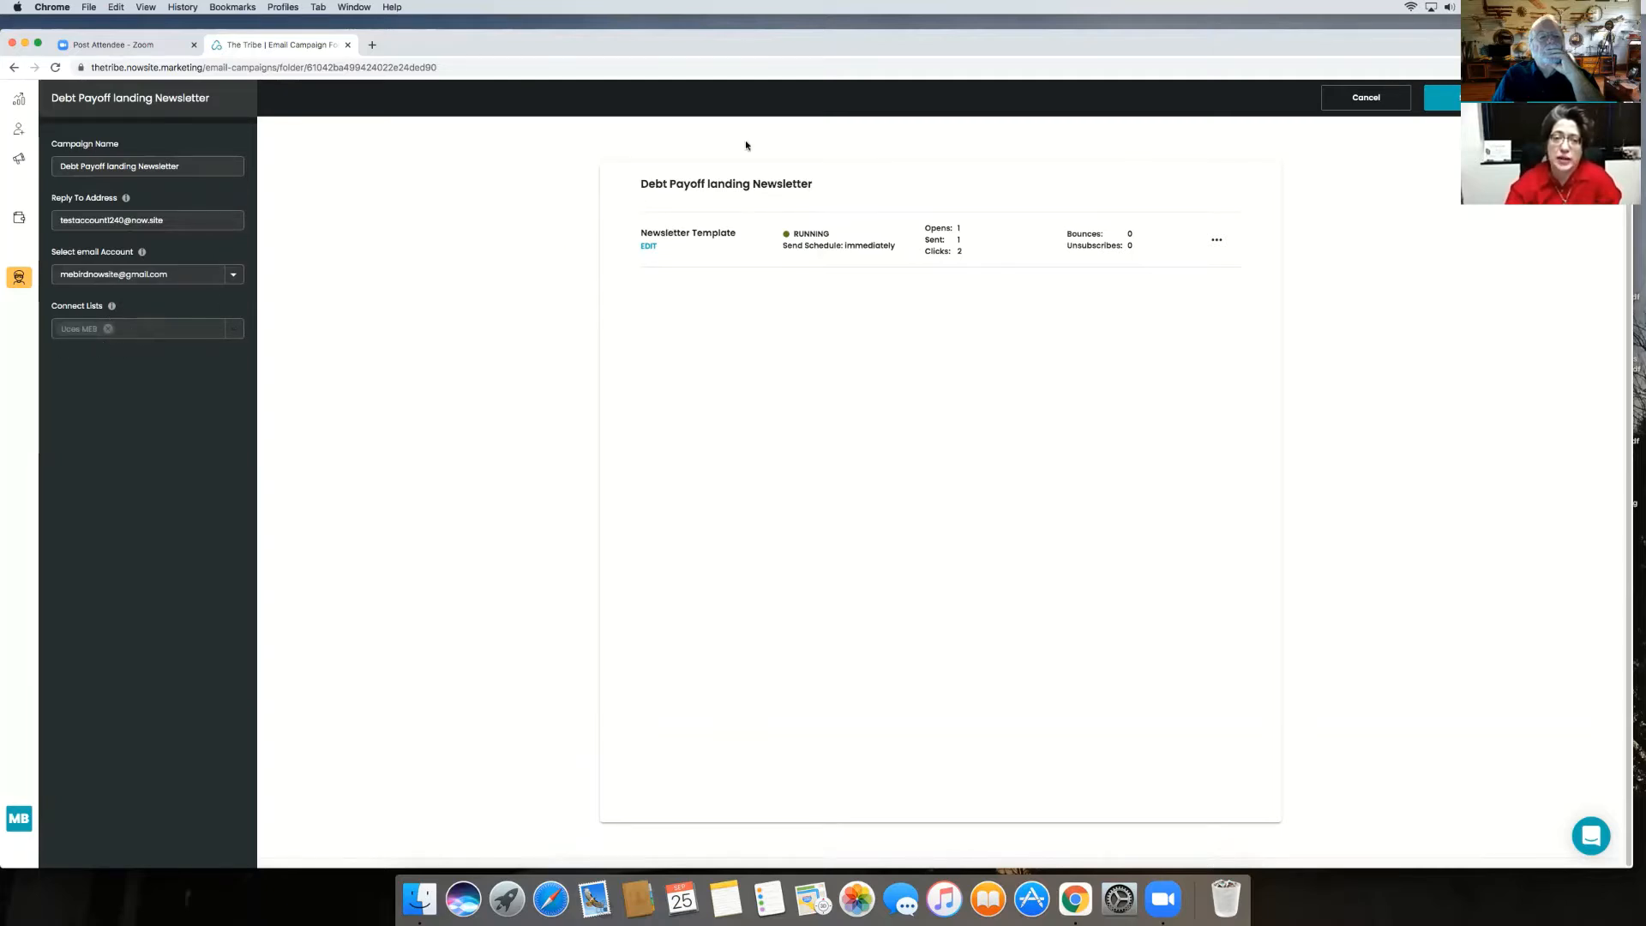
left_click(651, 248)
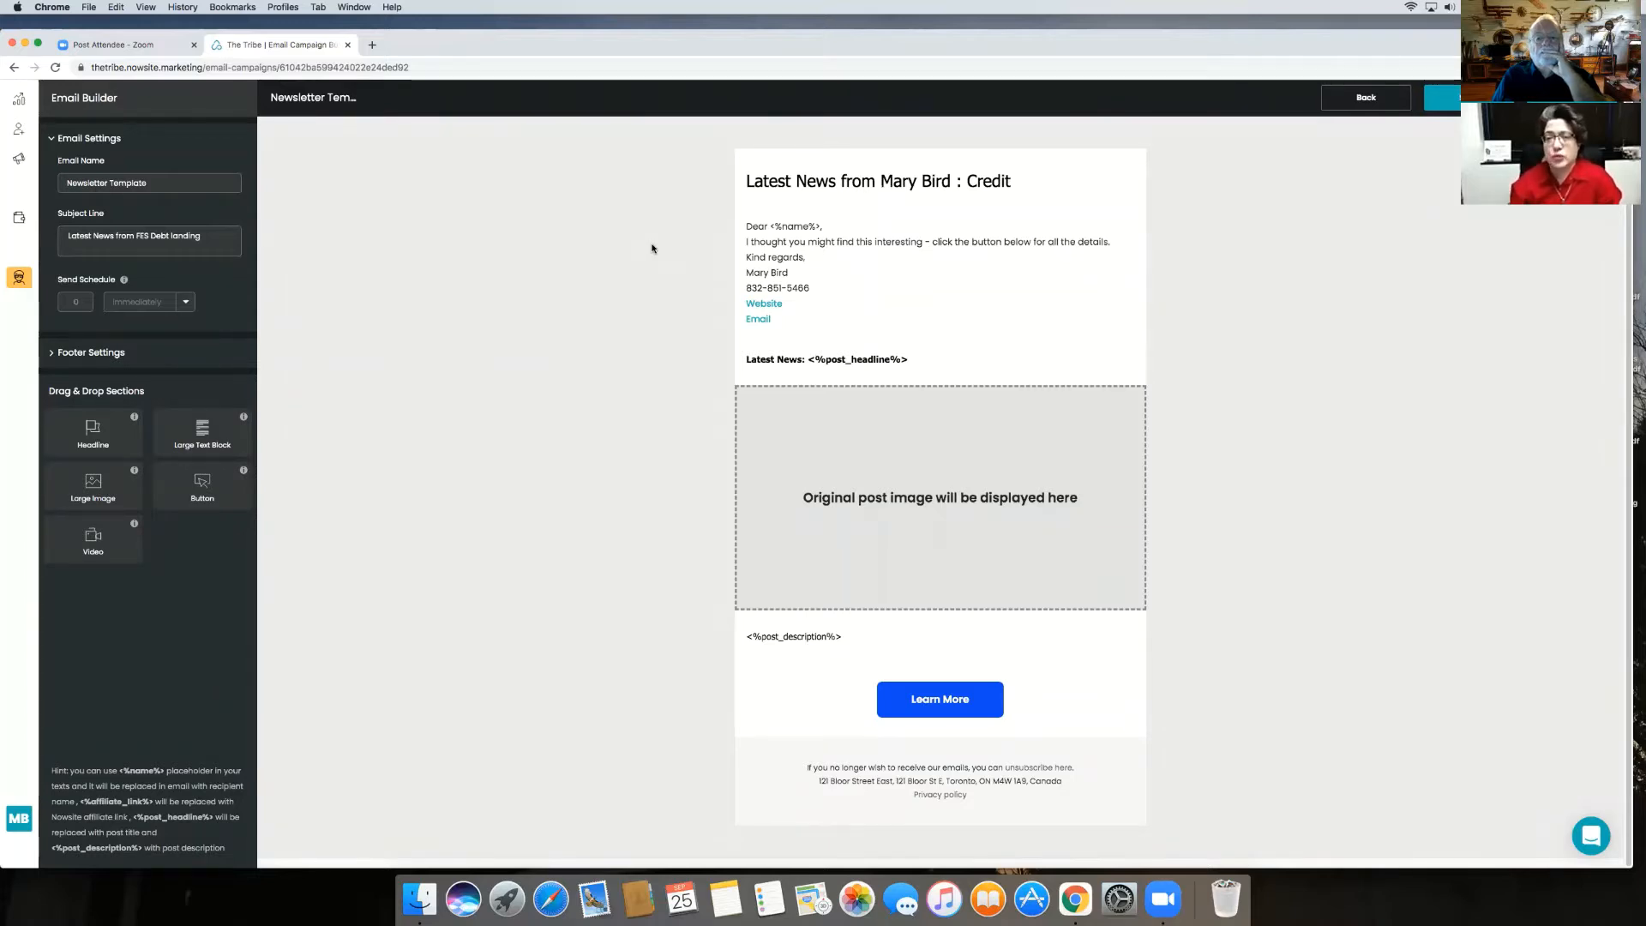
Open the greeting text block for editing and accept the Email link's address, subject and message body settings.
left_click(804, 229)
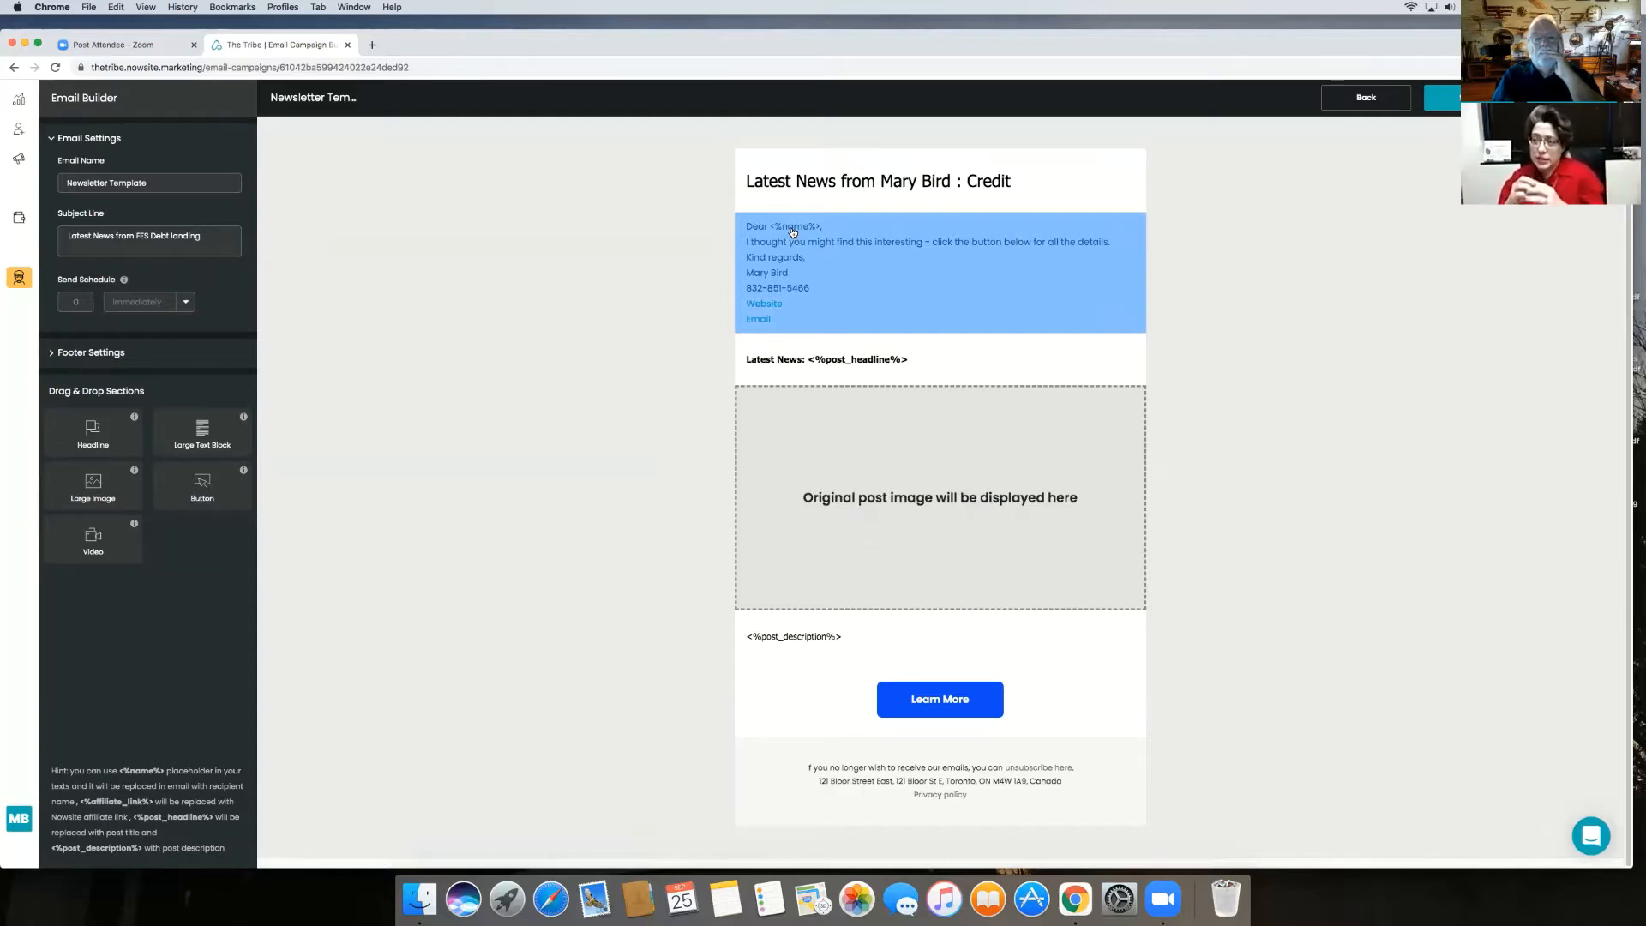
left_click(831, 288)
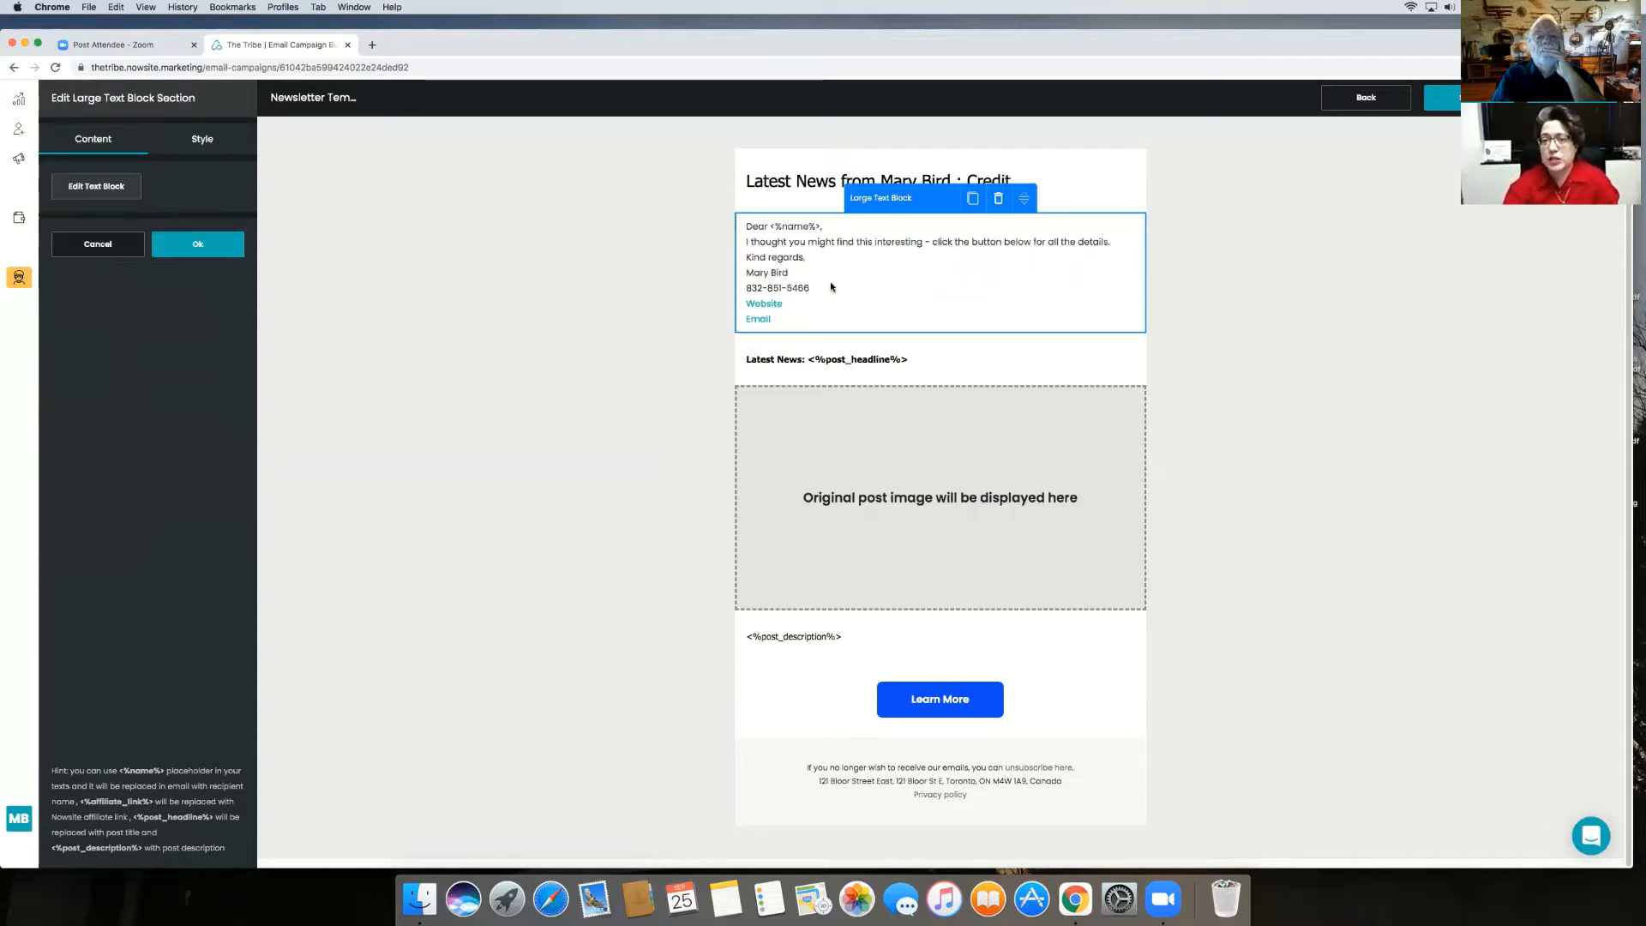
left_click(109, 188)
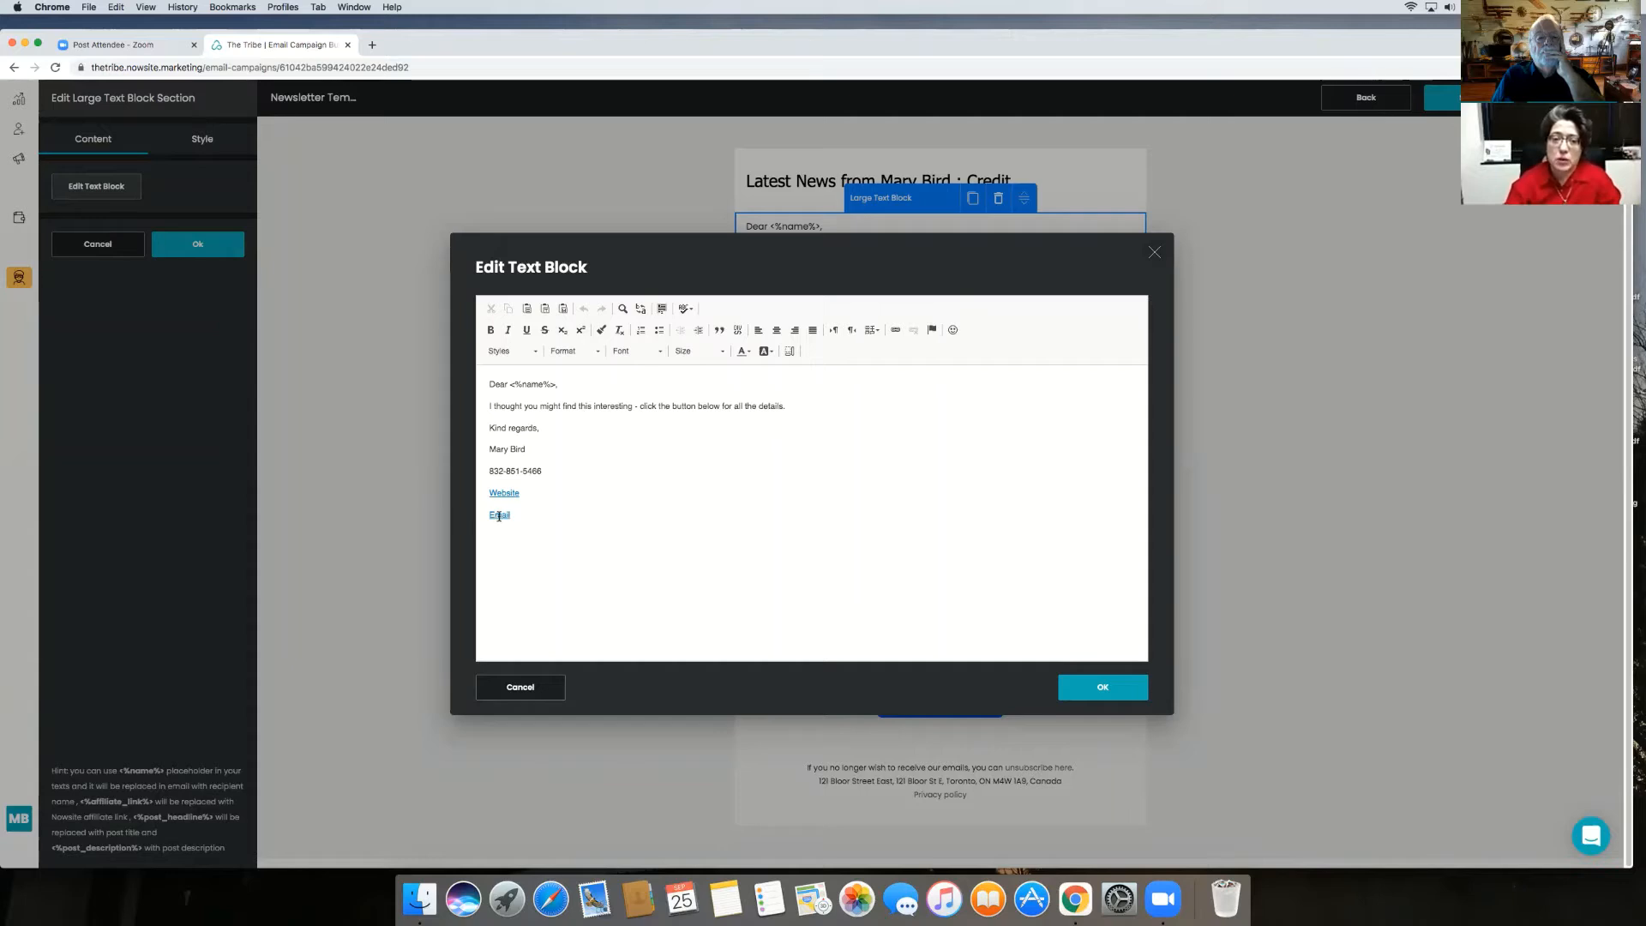
left_click(897, 331)
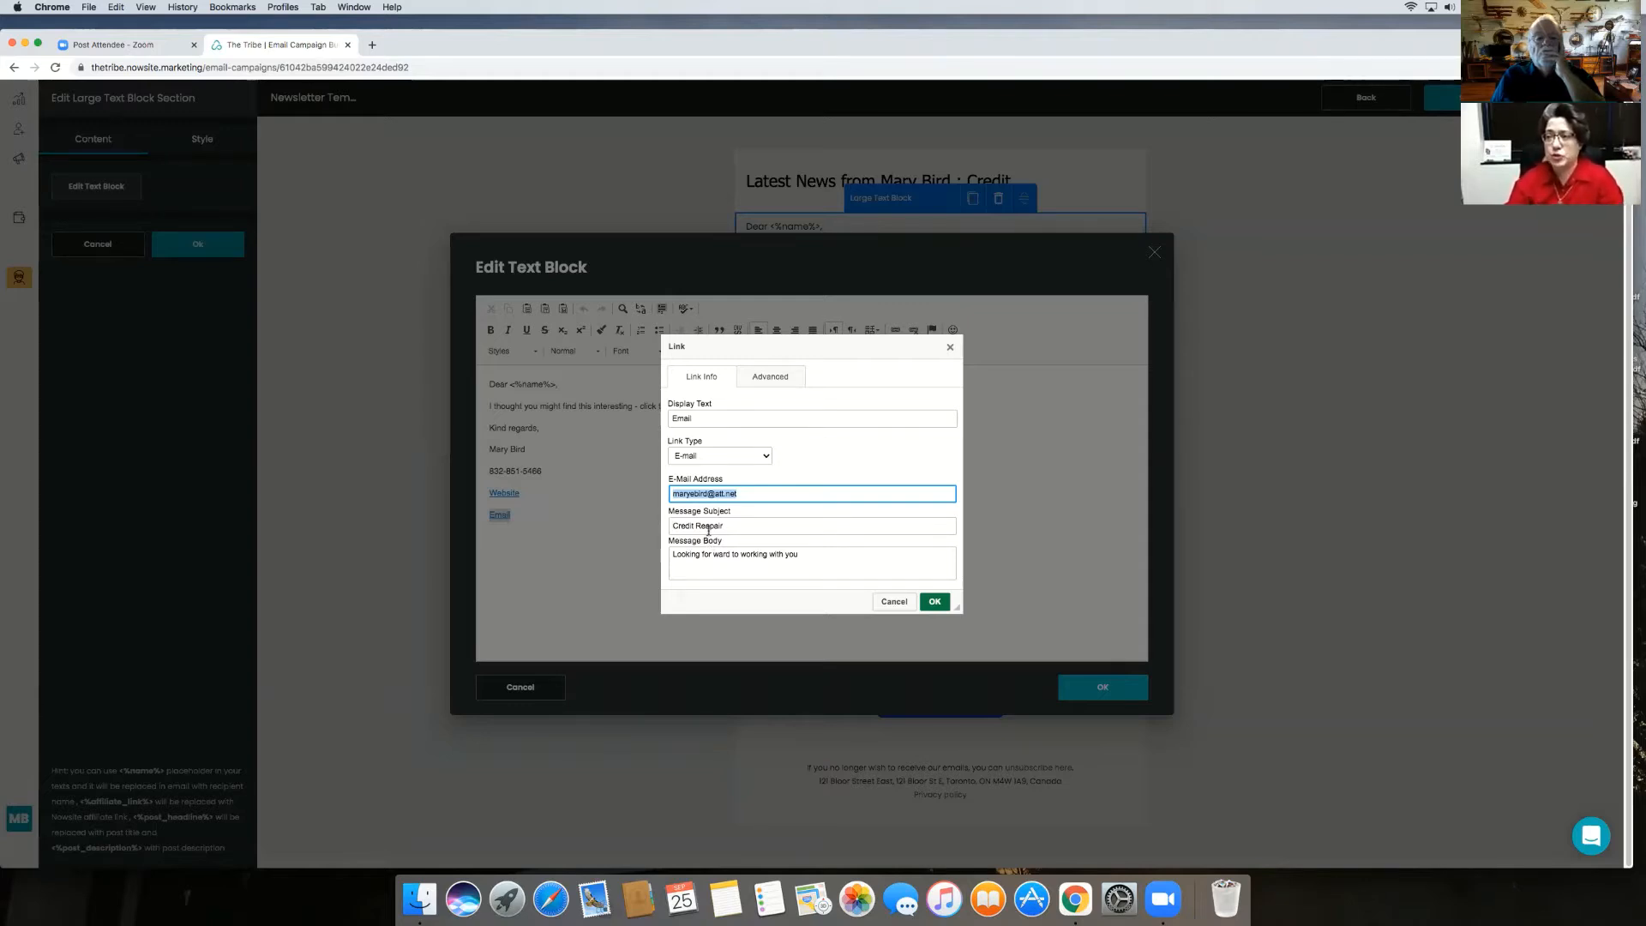
left_click(936, 601)
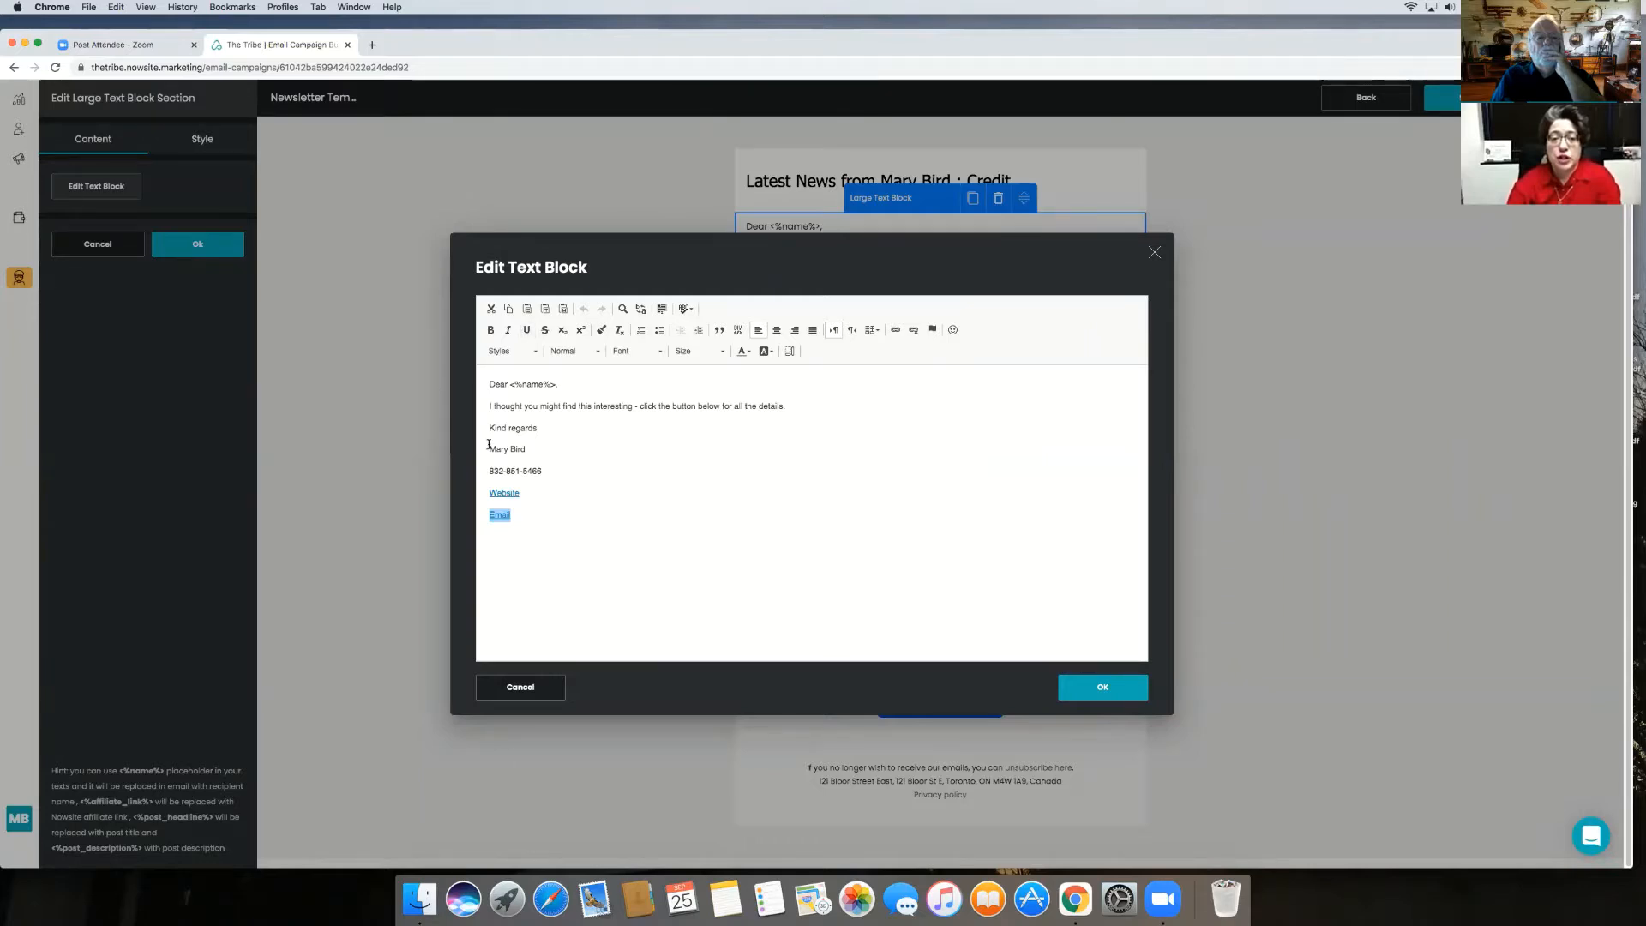
Set the text colour of the sender's name in the signature to Strong Cyan.
left_click_drag(486, 449, 526, 449)
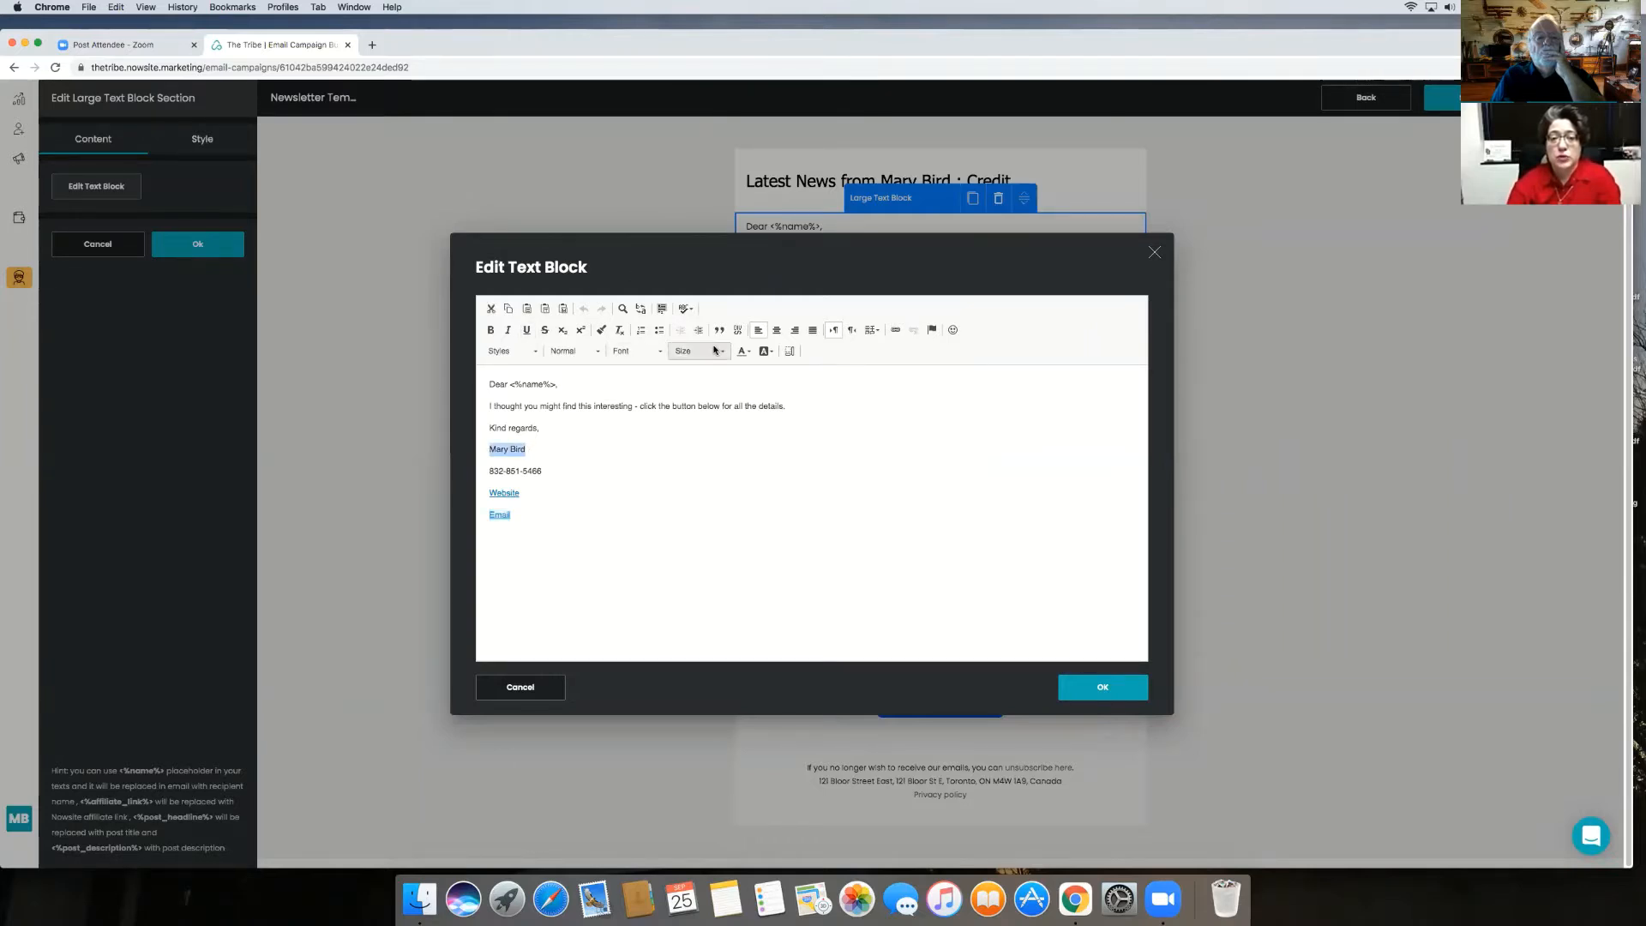
left_click(742, 353)
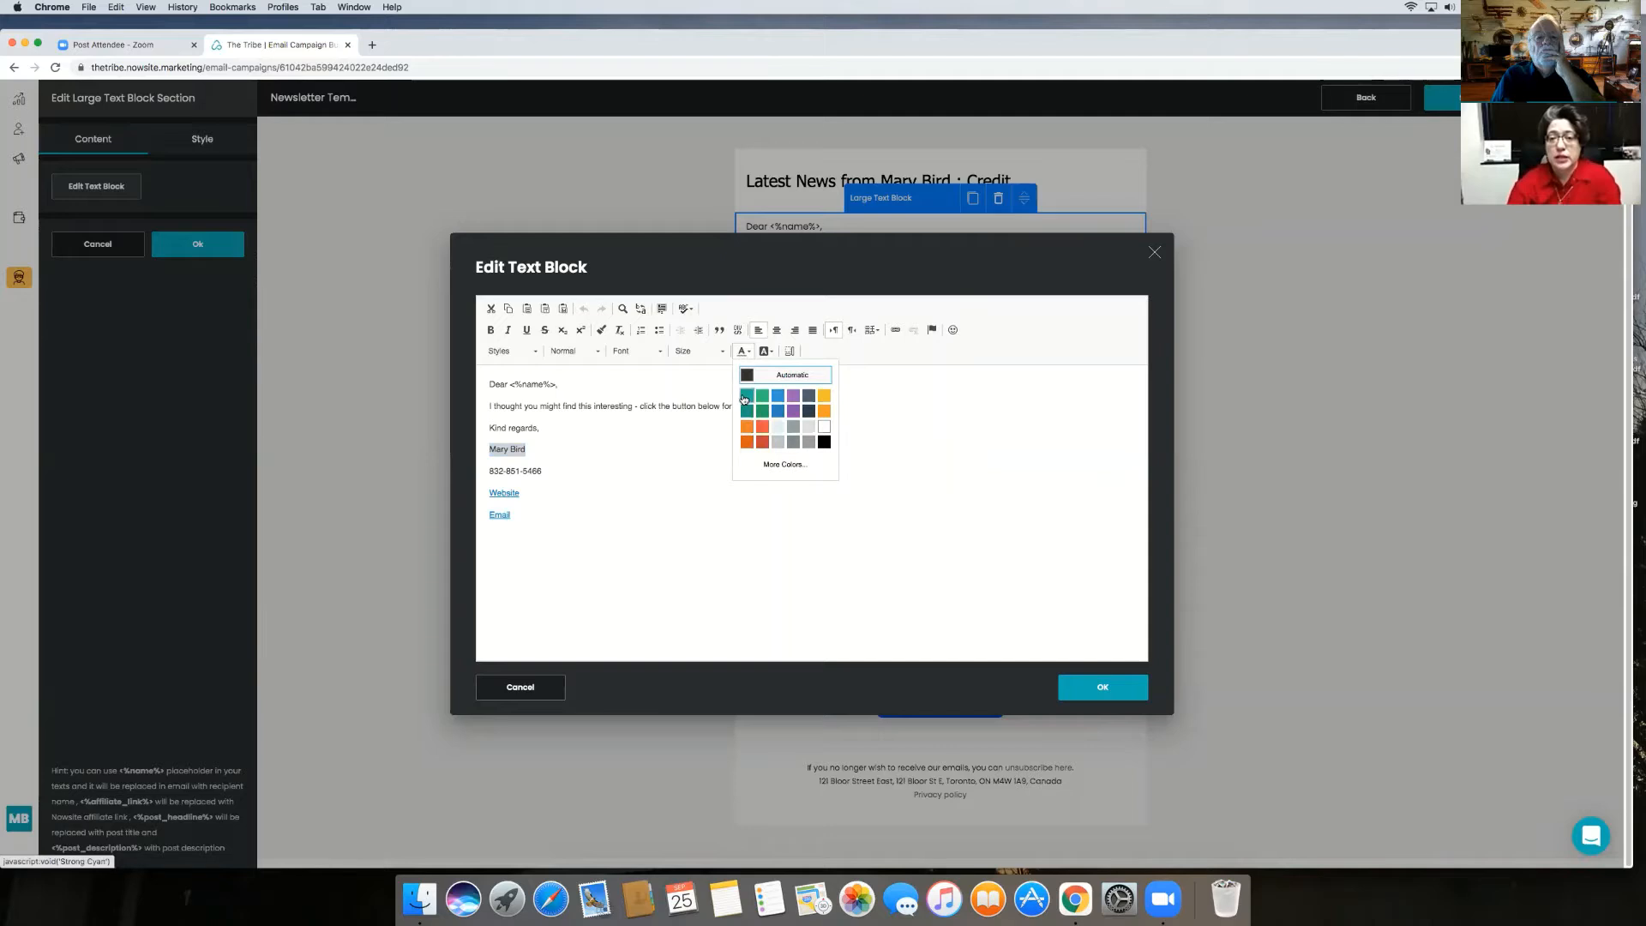
left_click(749, 375)
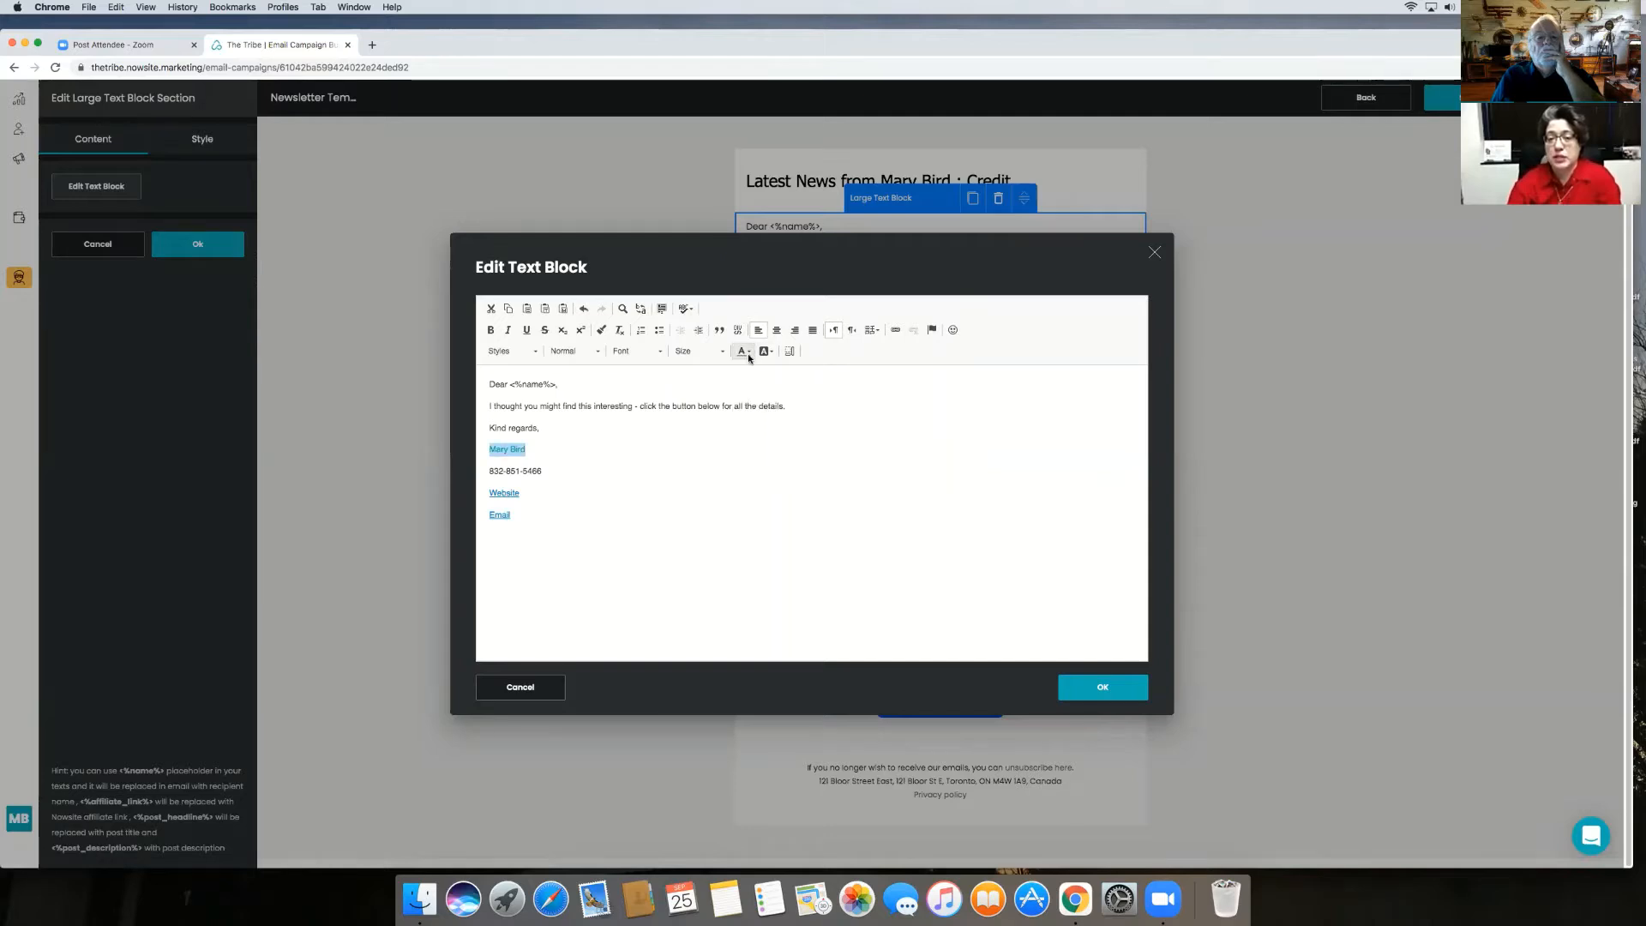
Try a black background behind the sender's name, and reset the background colour to automatic.
left_click(764, 352)
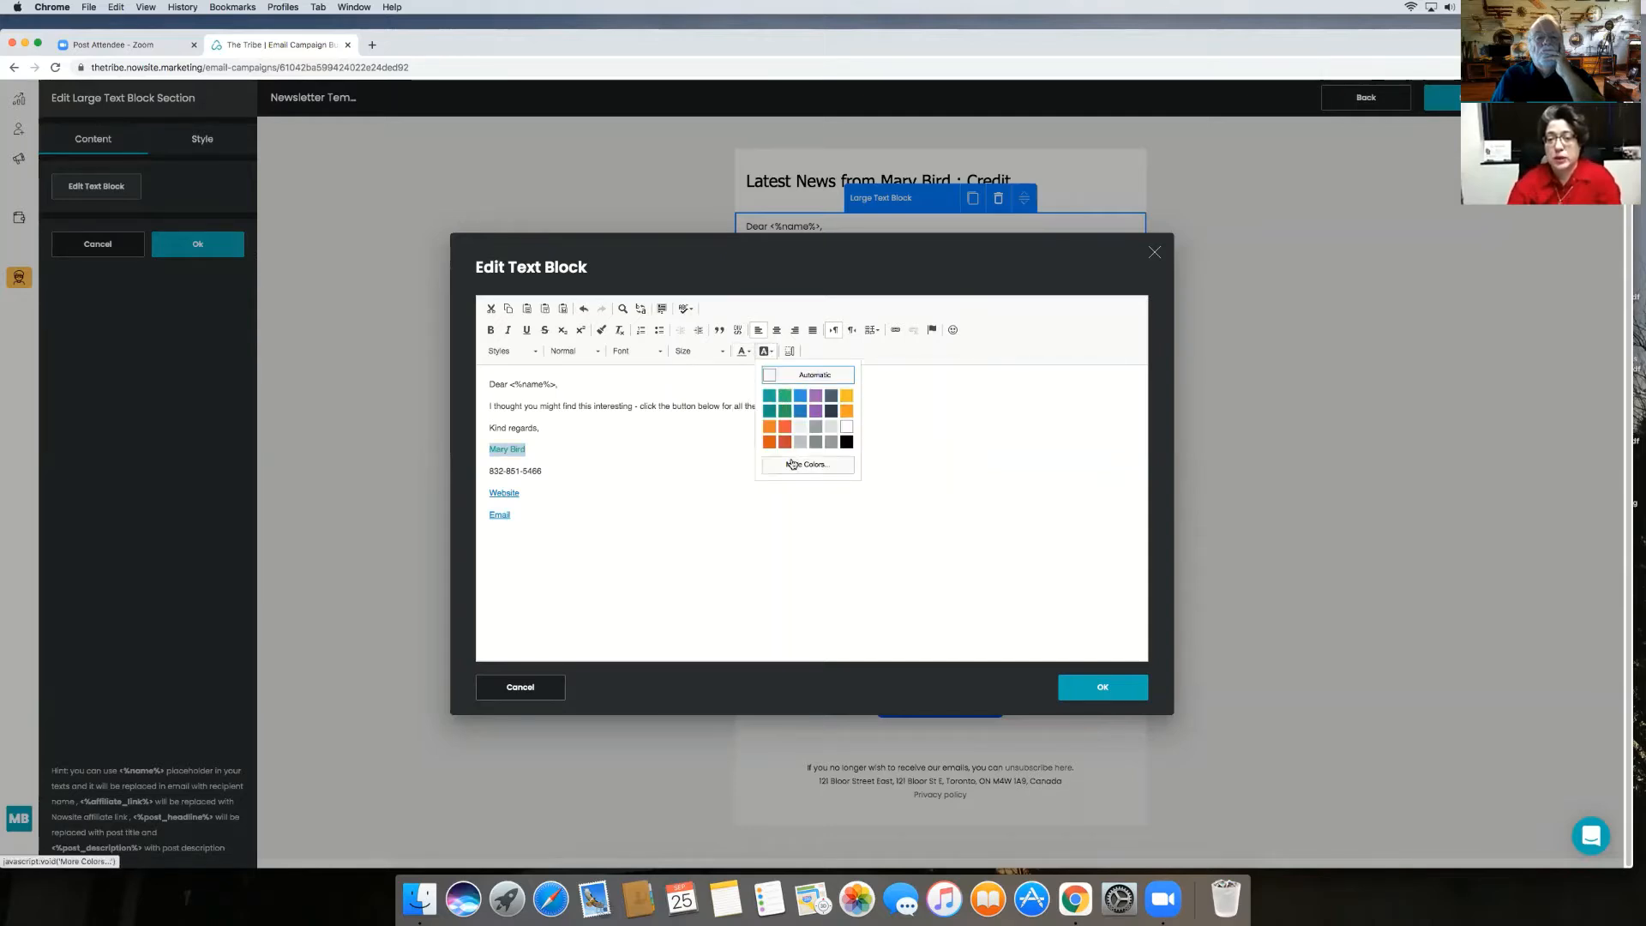
left_click(846, 441)
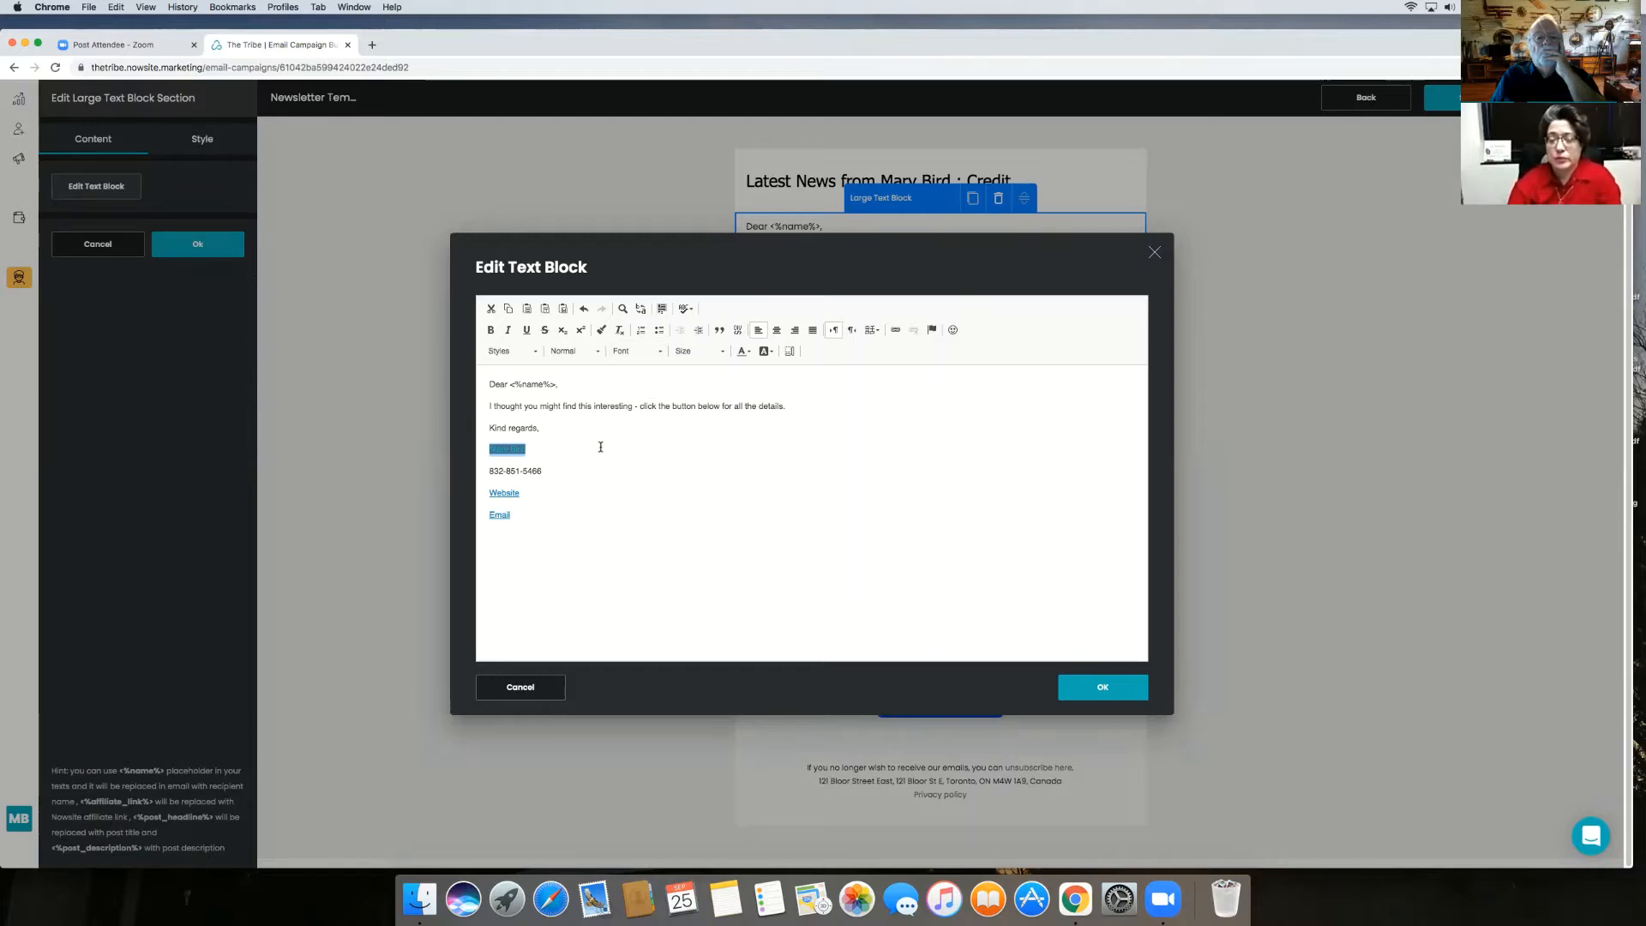
left_click(764, 351)
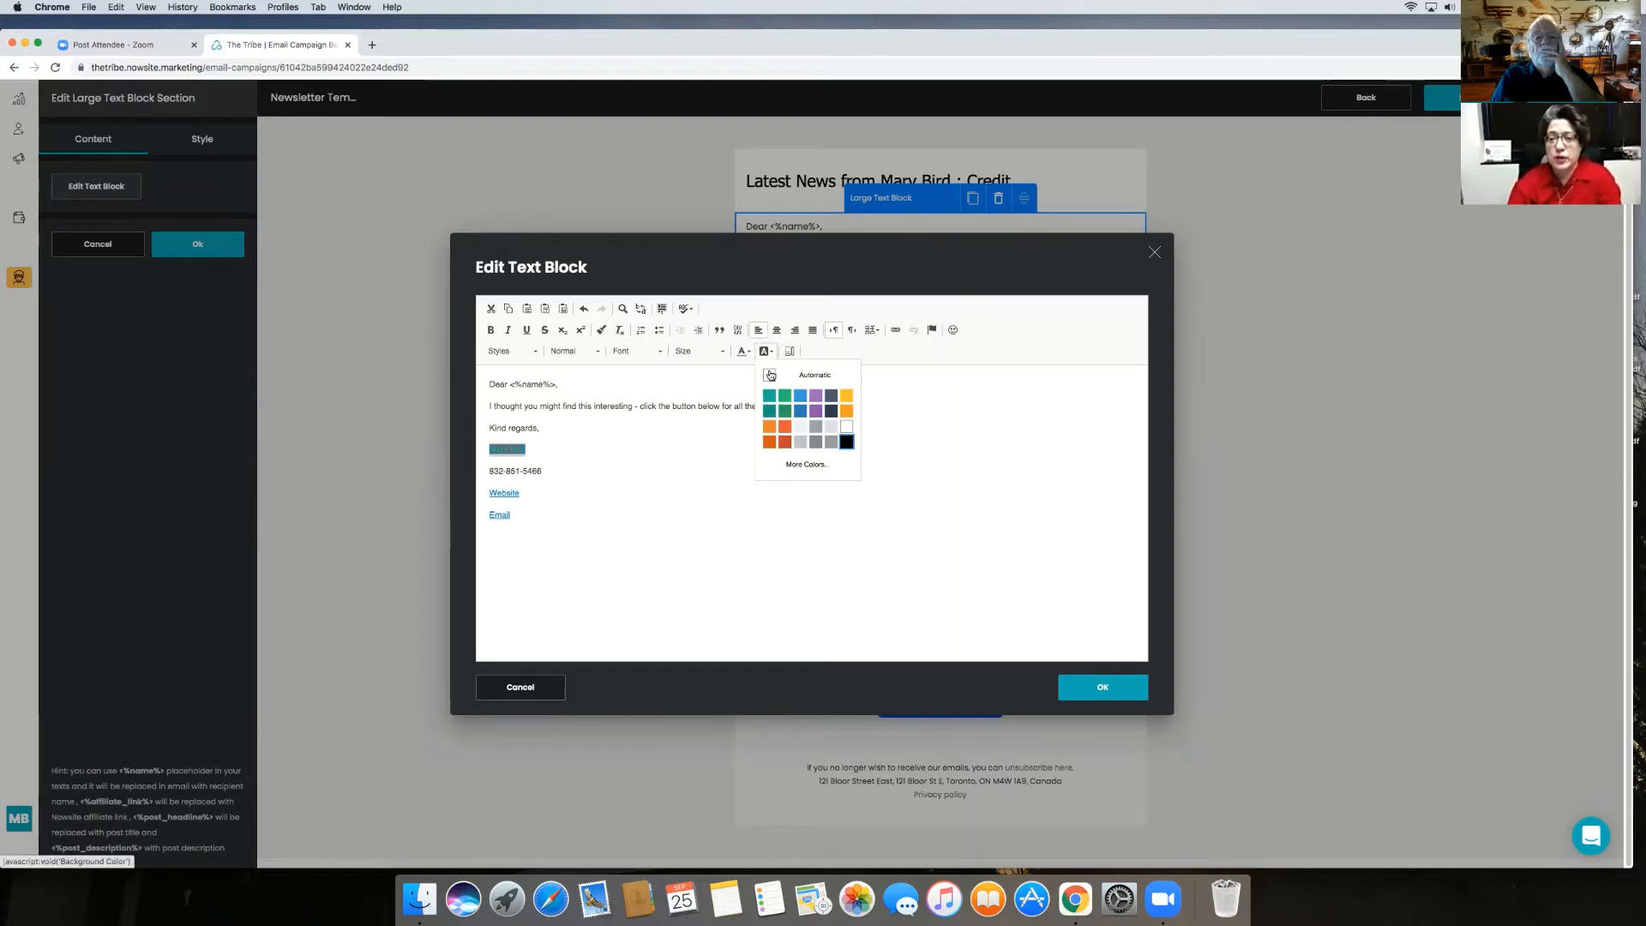
left_click(769, 374)
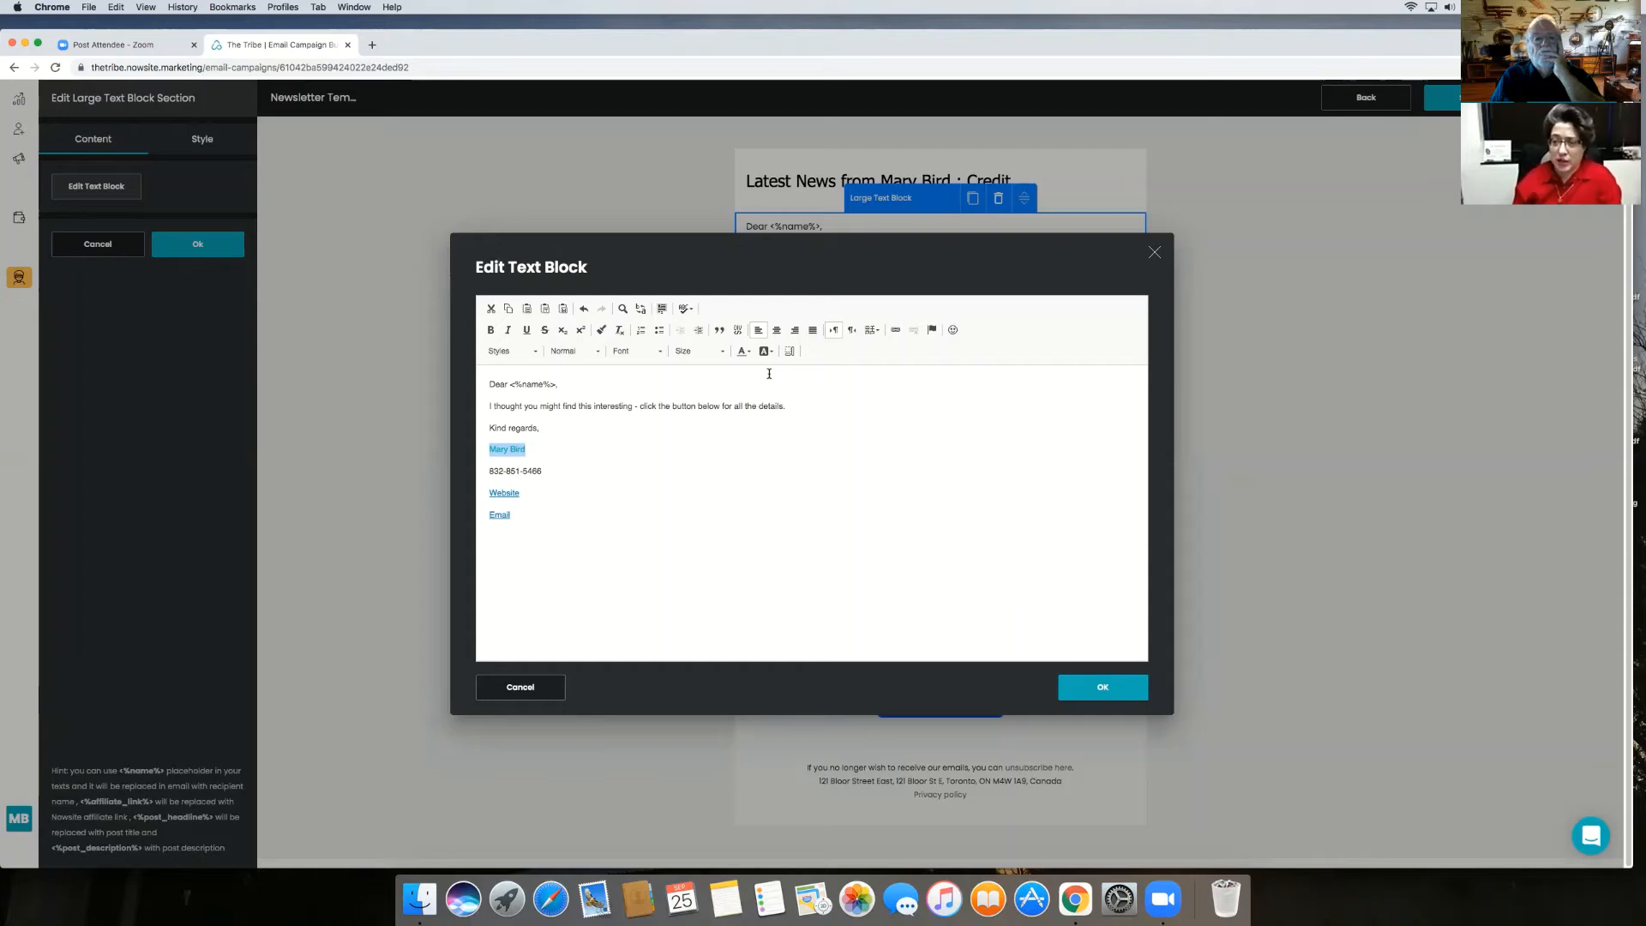
Confirm the greeting text block edits and close the block's section settings.
left_click(1098, 689)
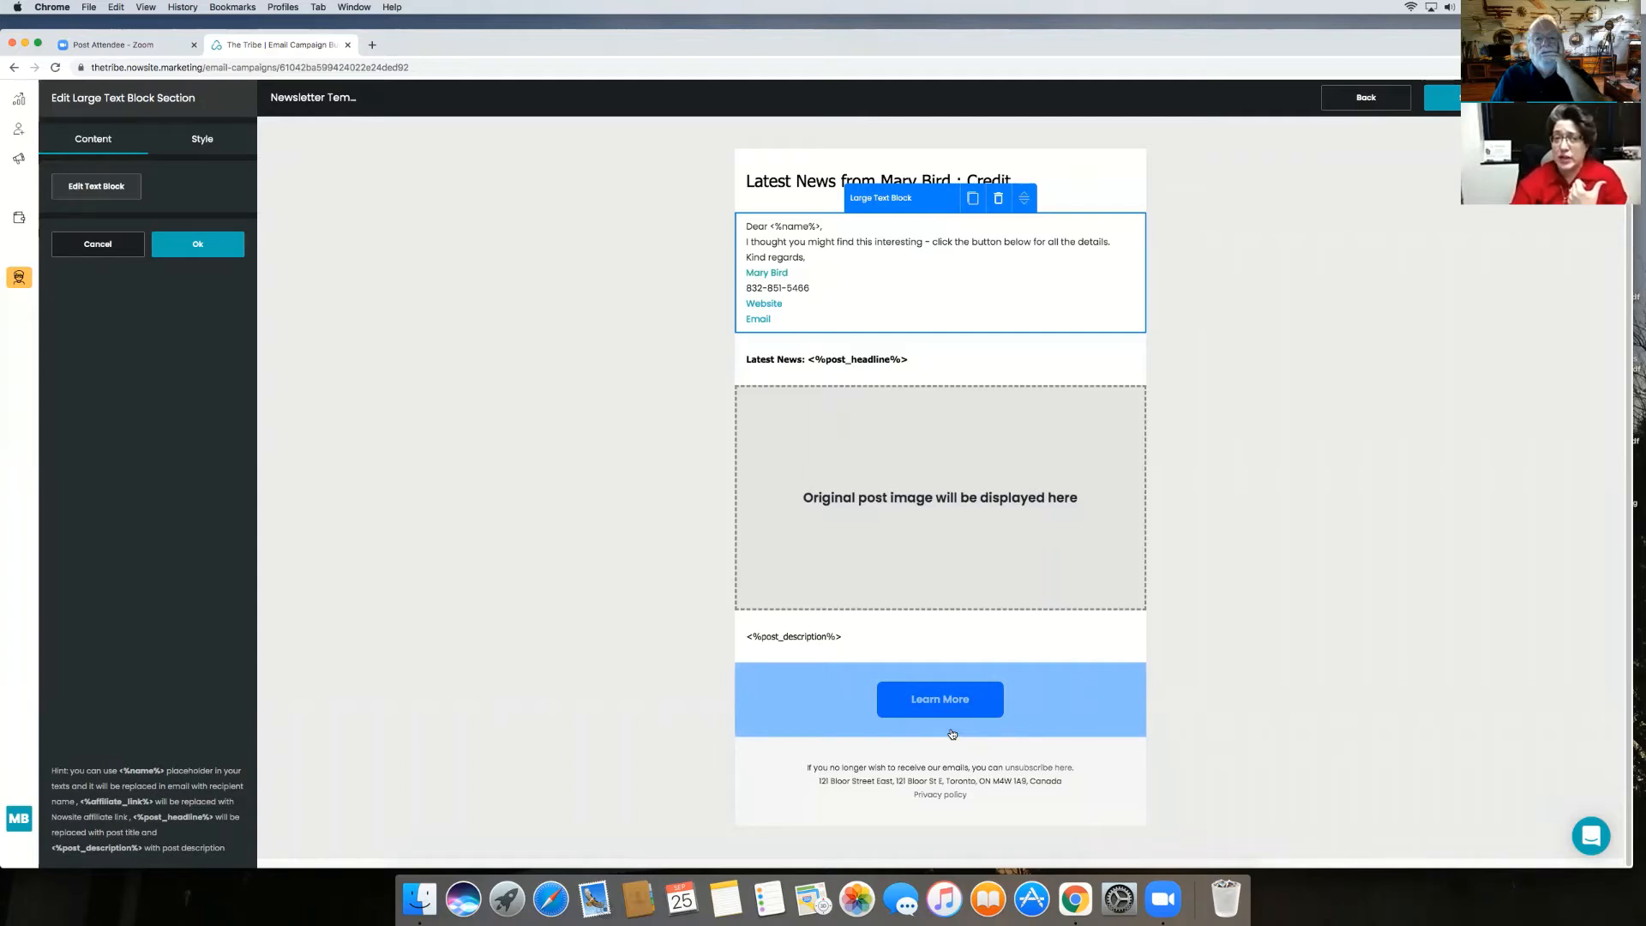
left_click(197, 244)
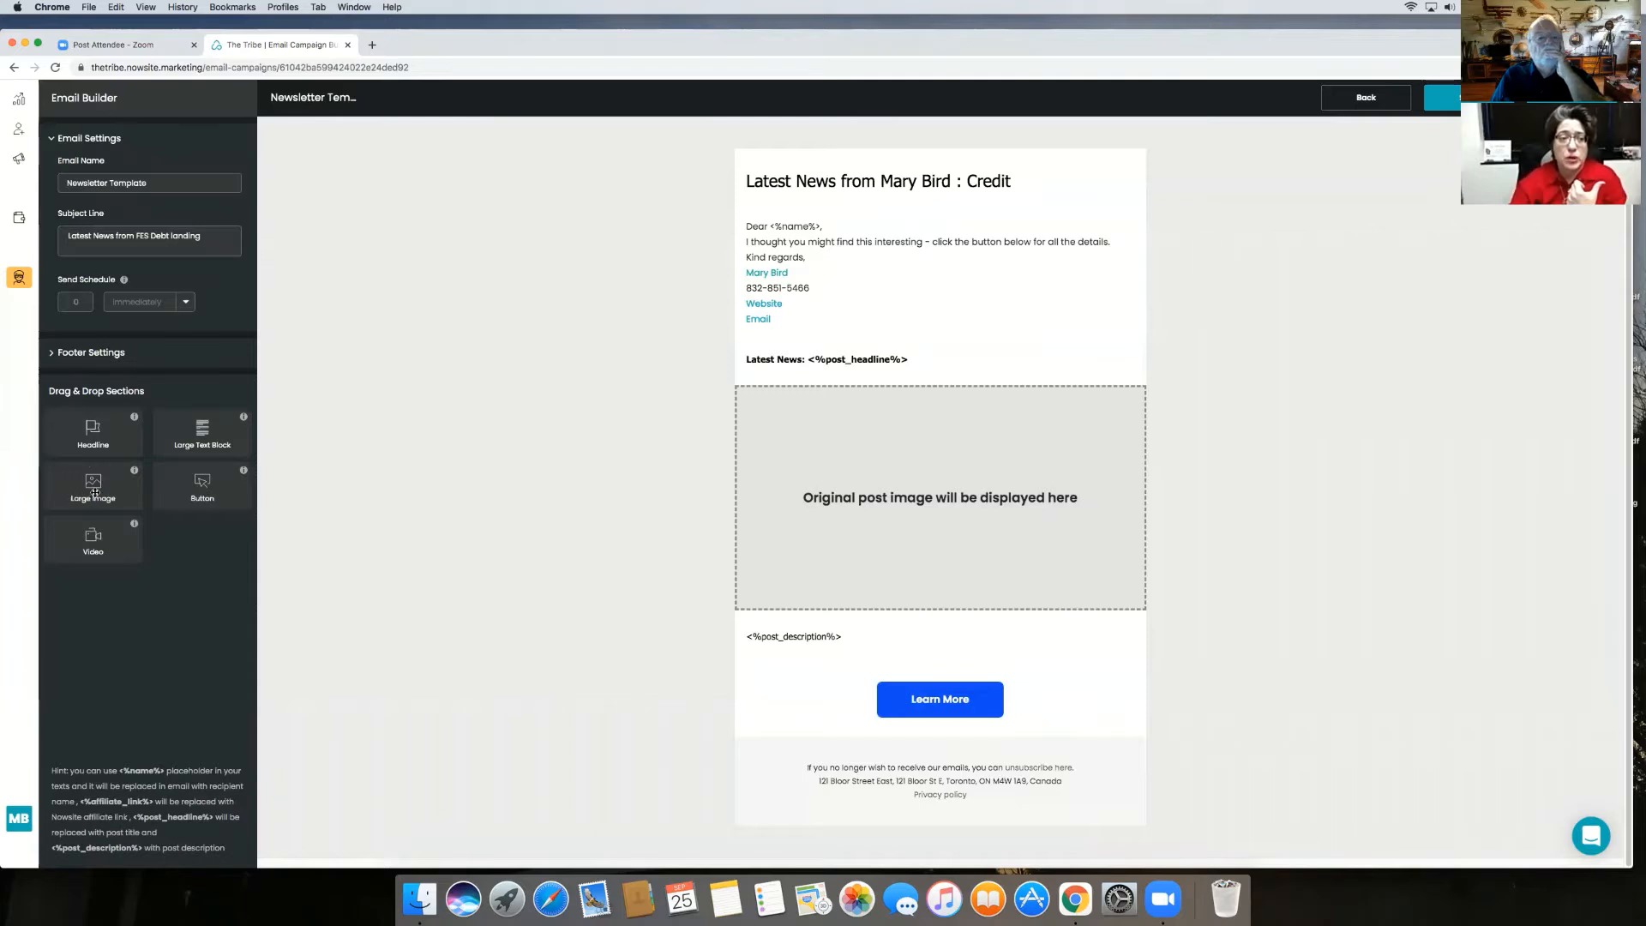
Add a large image section above the headline, upload 21 R.jpeg from Downloads into it, and save the email.
left_click_drag(92, 488, 889, 176)
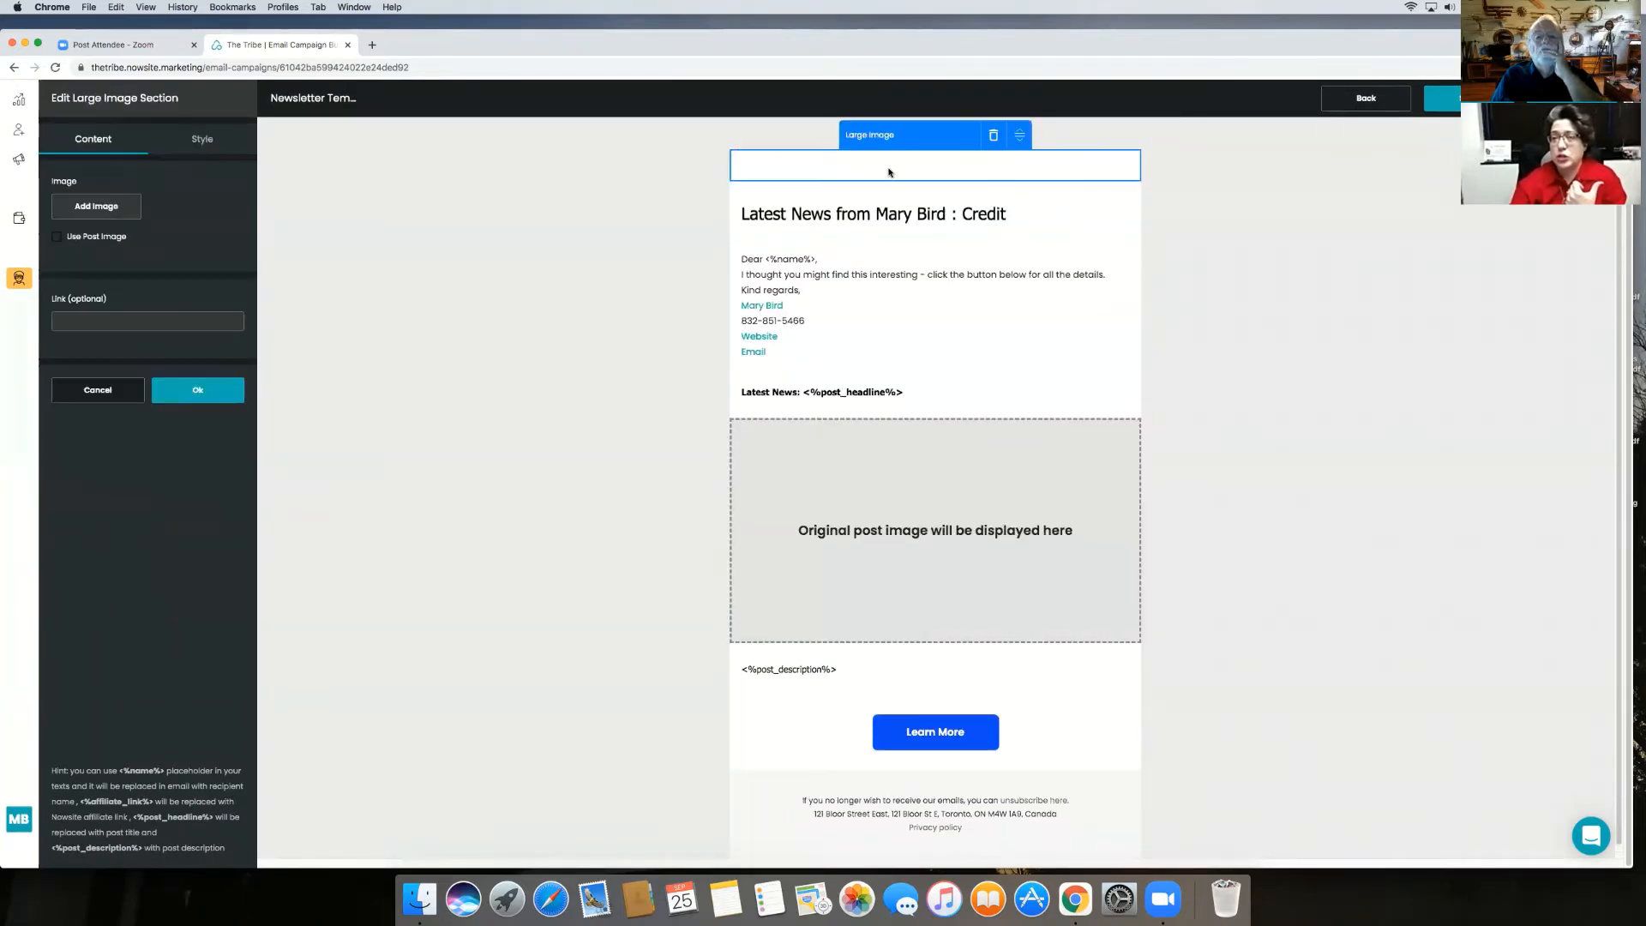
left_click(110, 208)
left_click(495, 311)
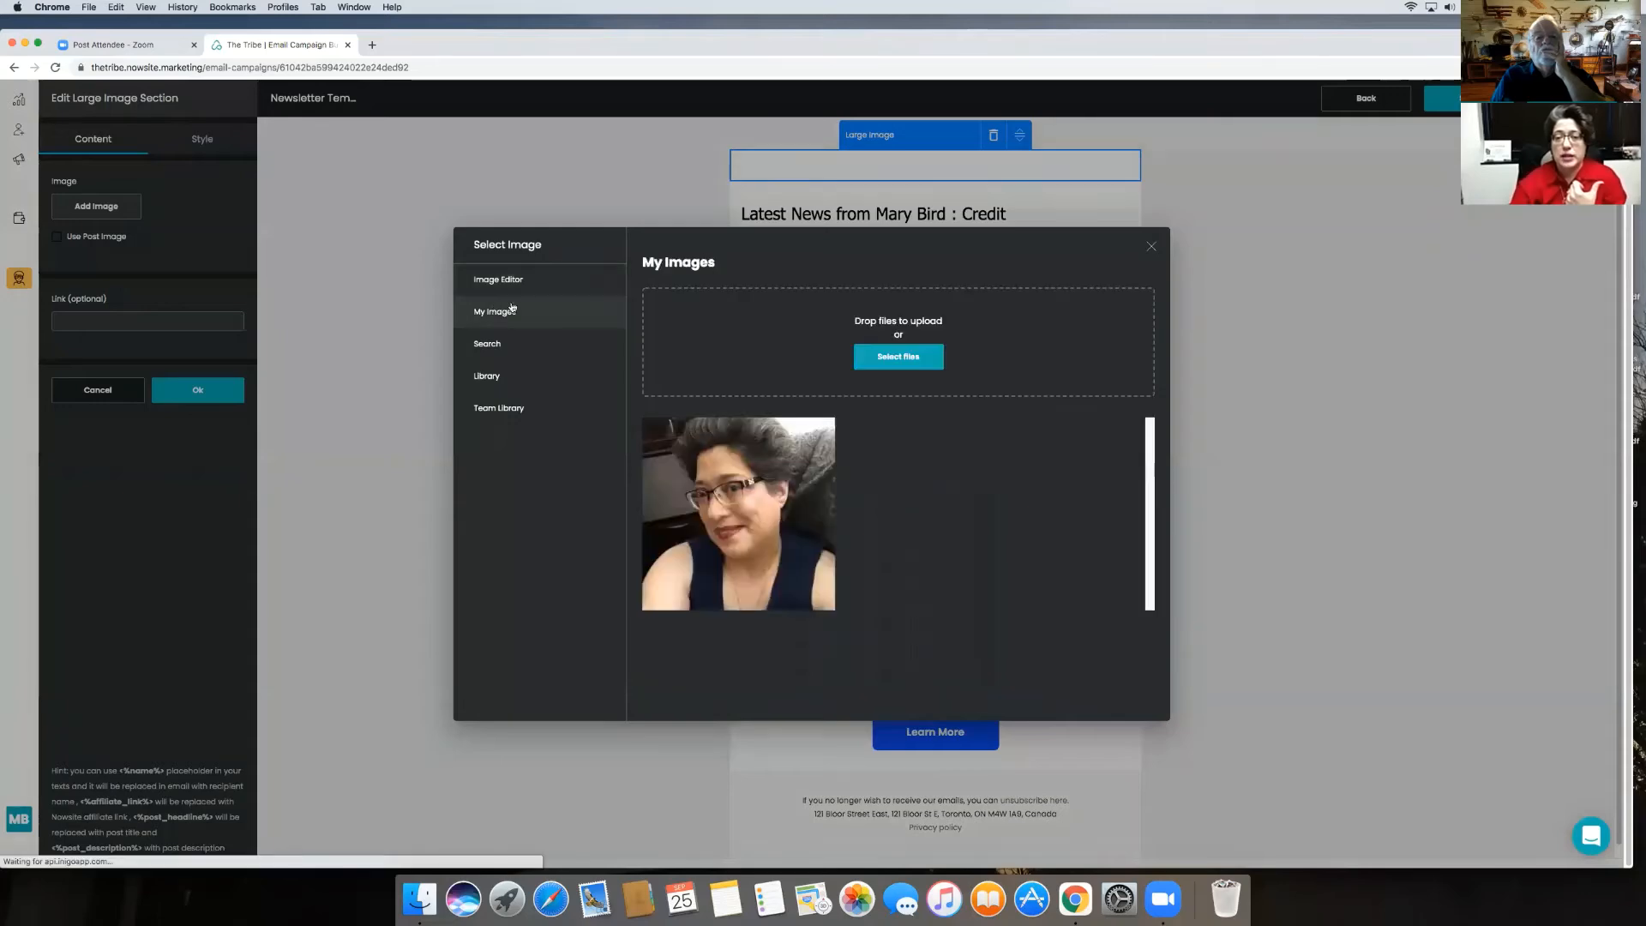
left_click(935, 354)
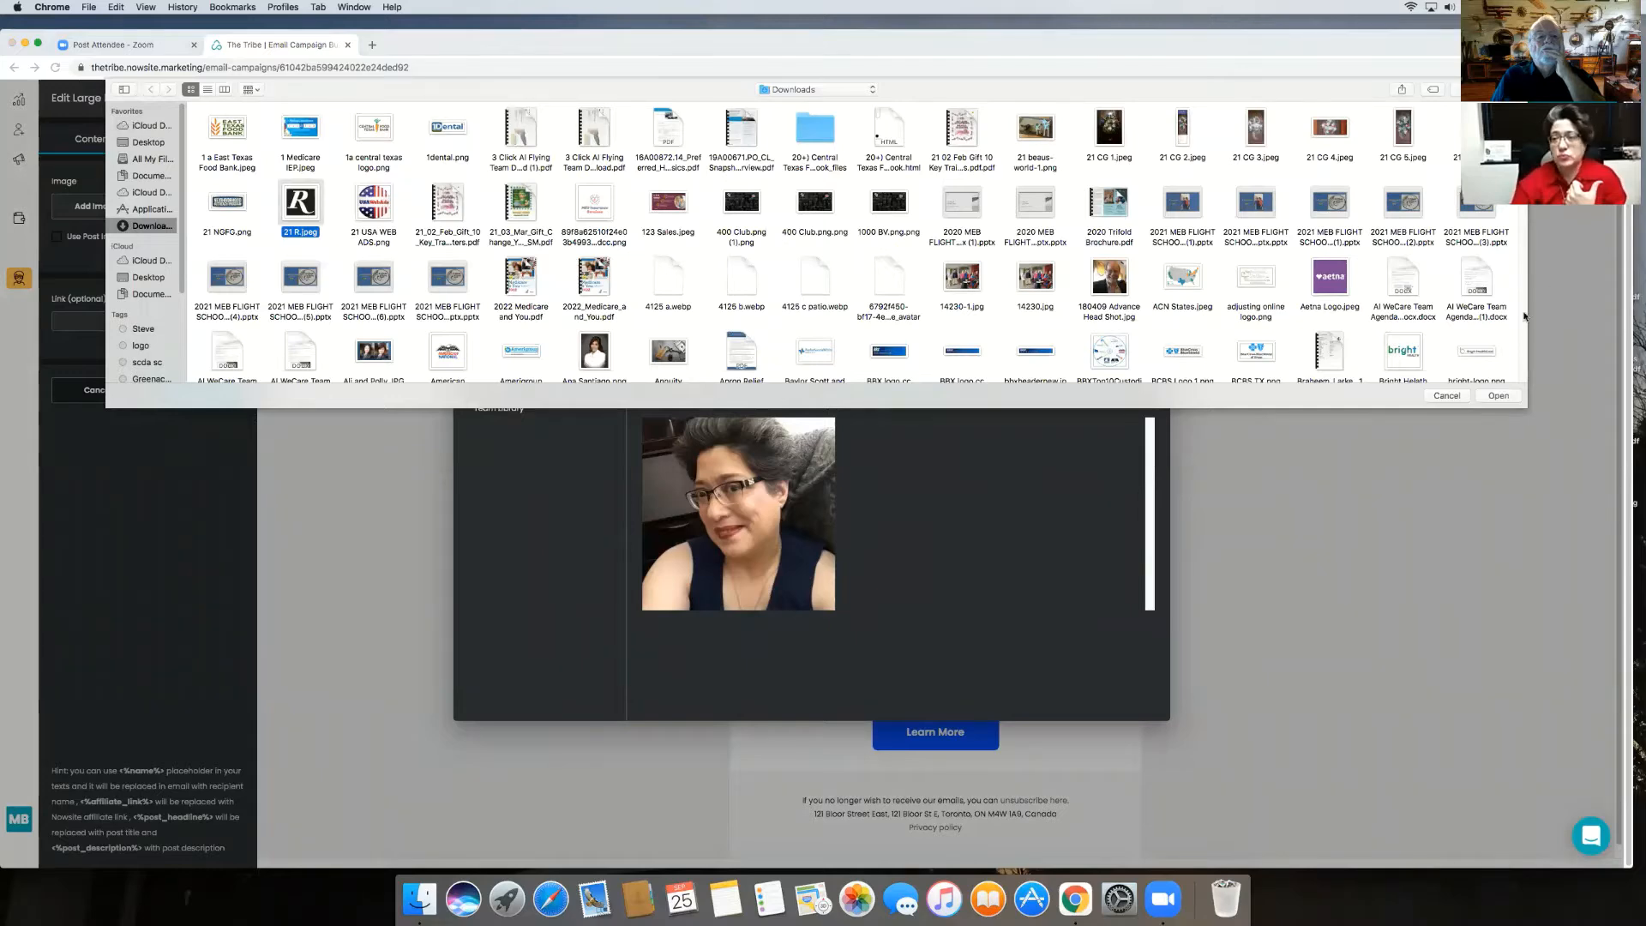
left_click(1500, 395)
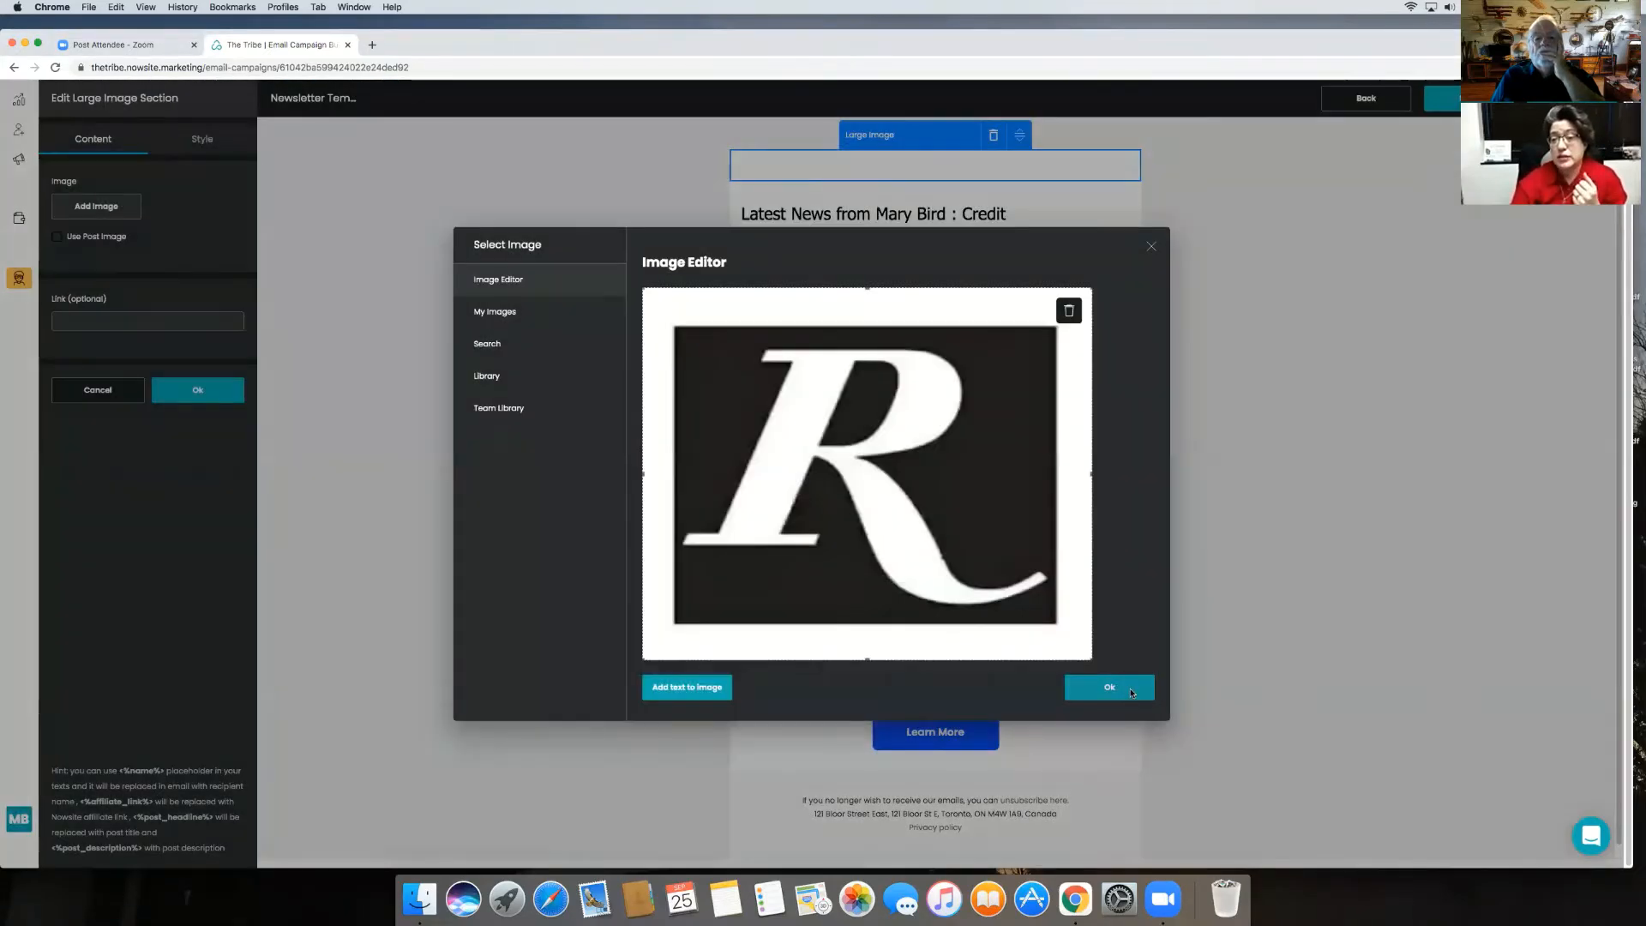
left_click(1110, 688)
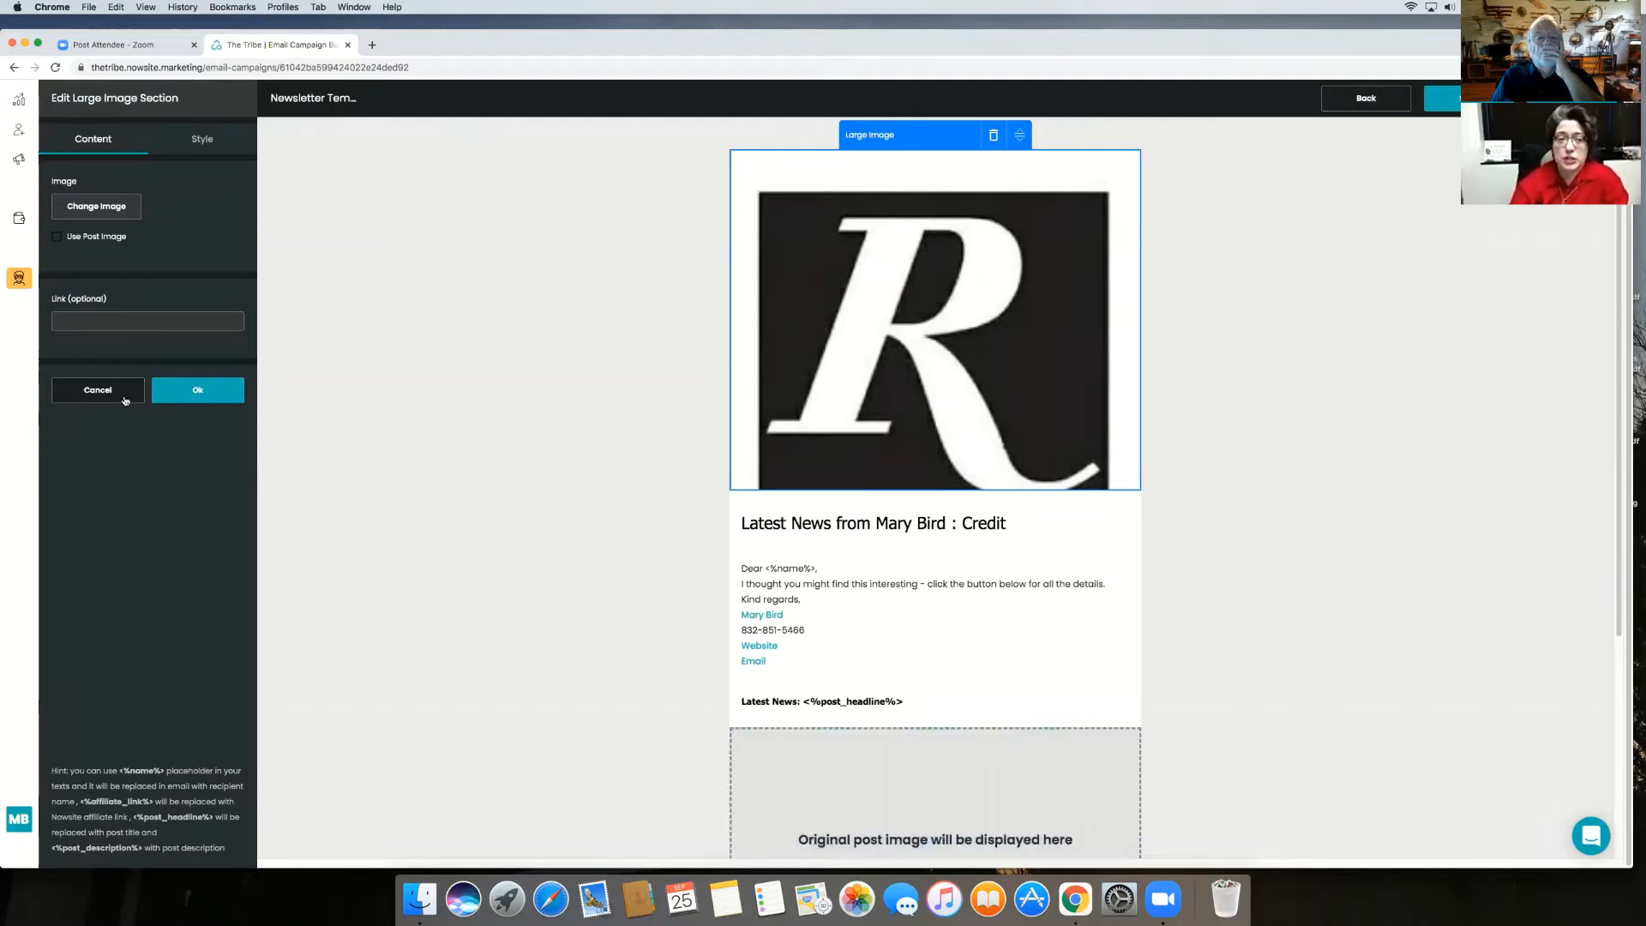
left_click(173, 389)
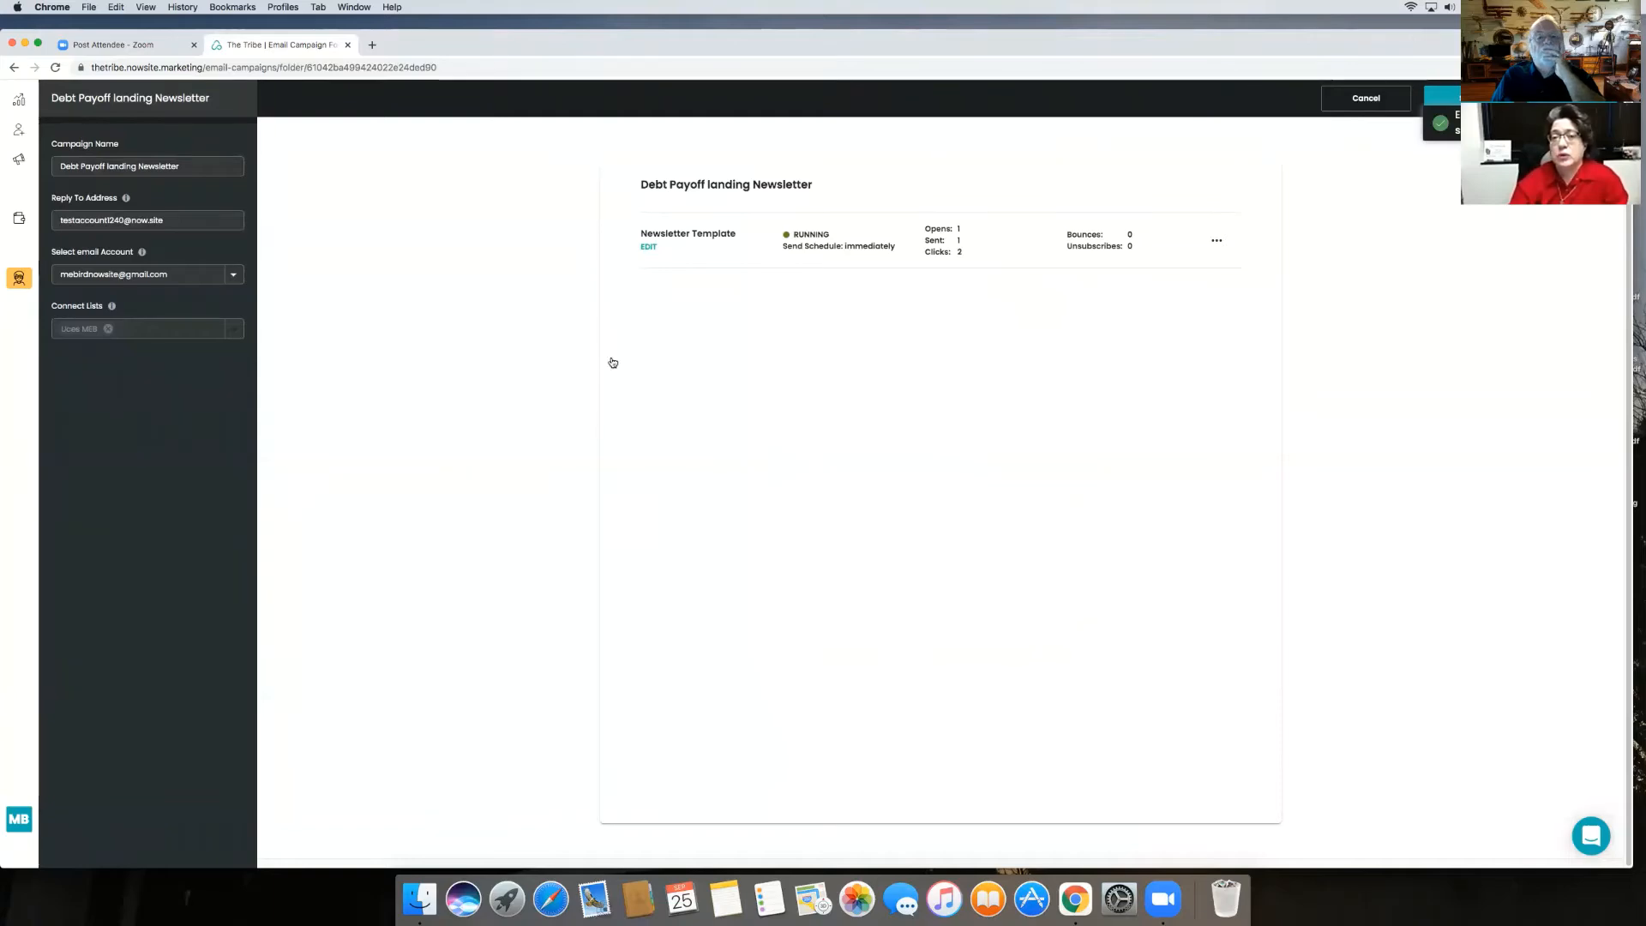
Return to the email campaigns and open the first FES - debt payoff campaign for editing.
left_click(578, 316)
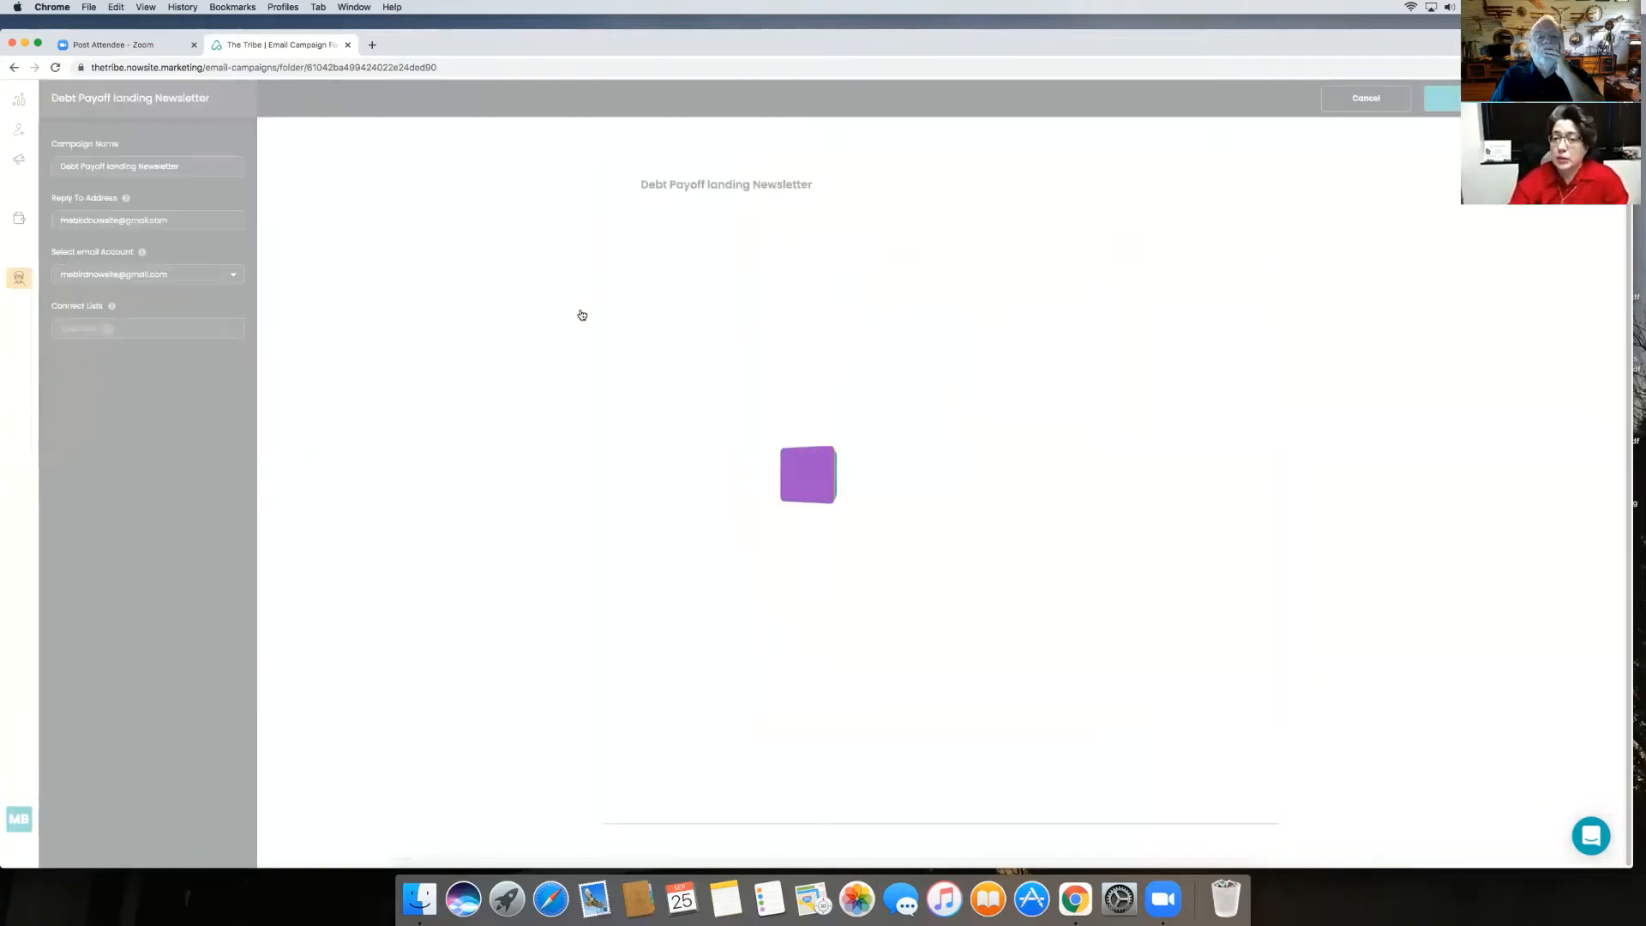
left_click(582, 312)
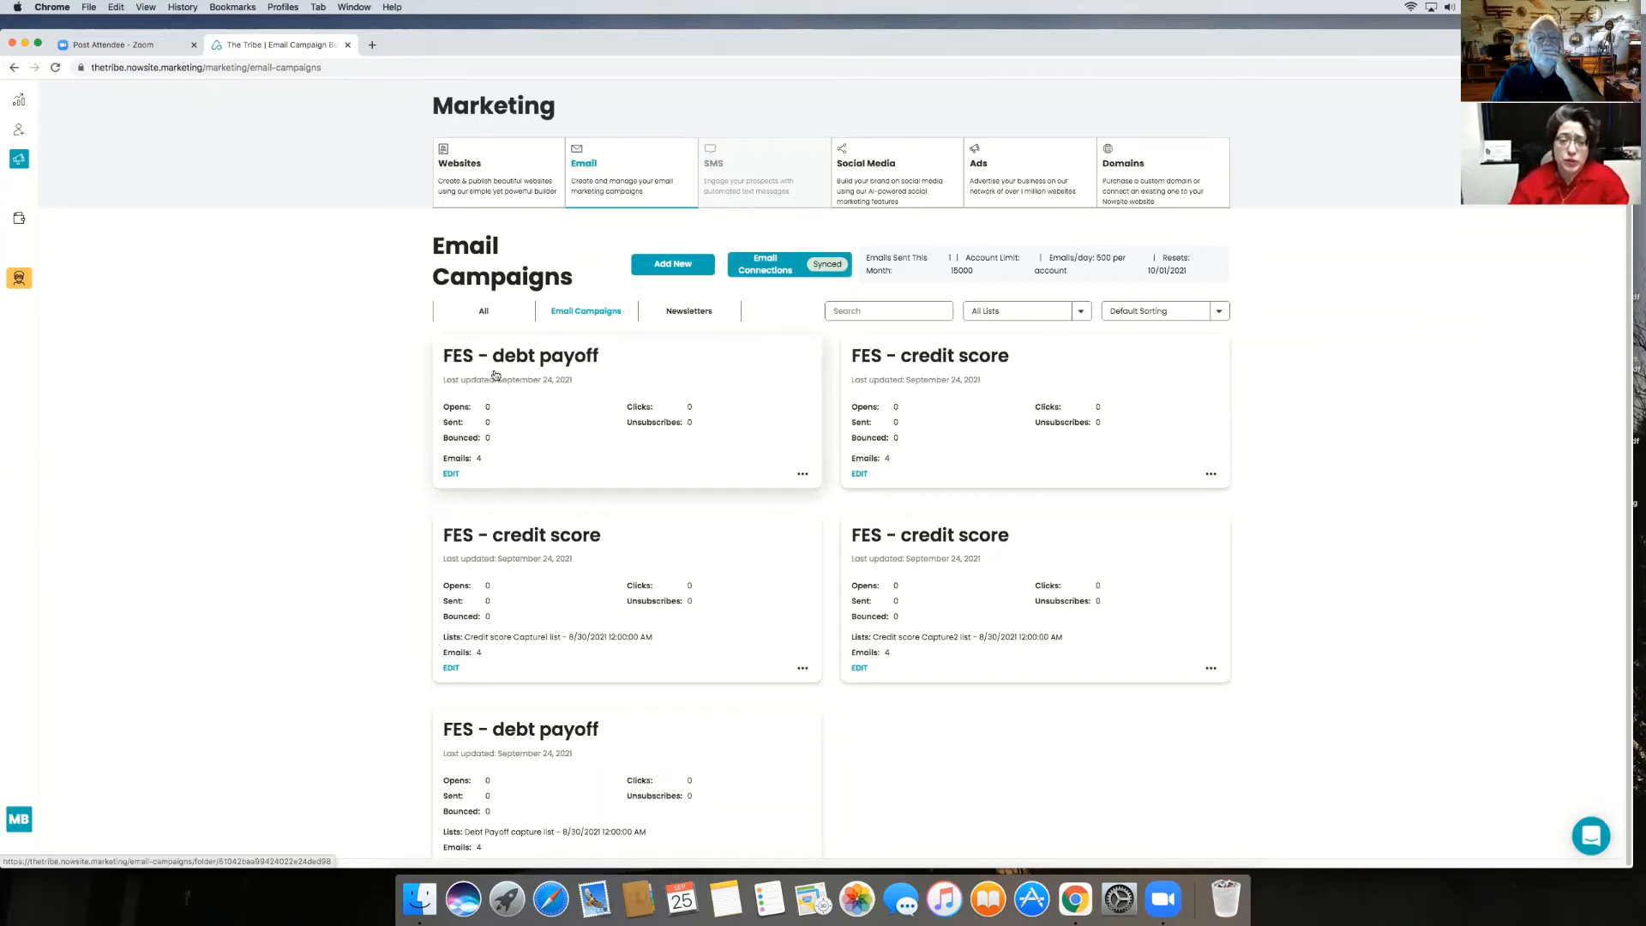
left_click(451, 474)
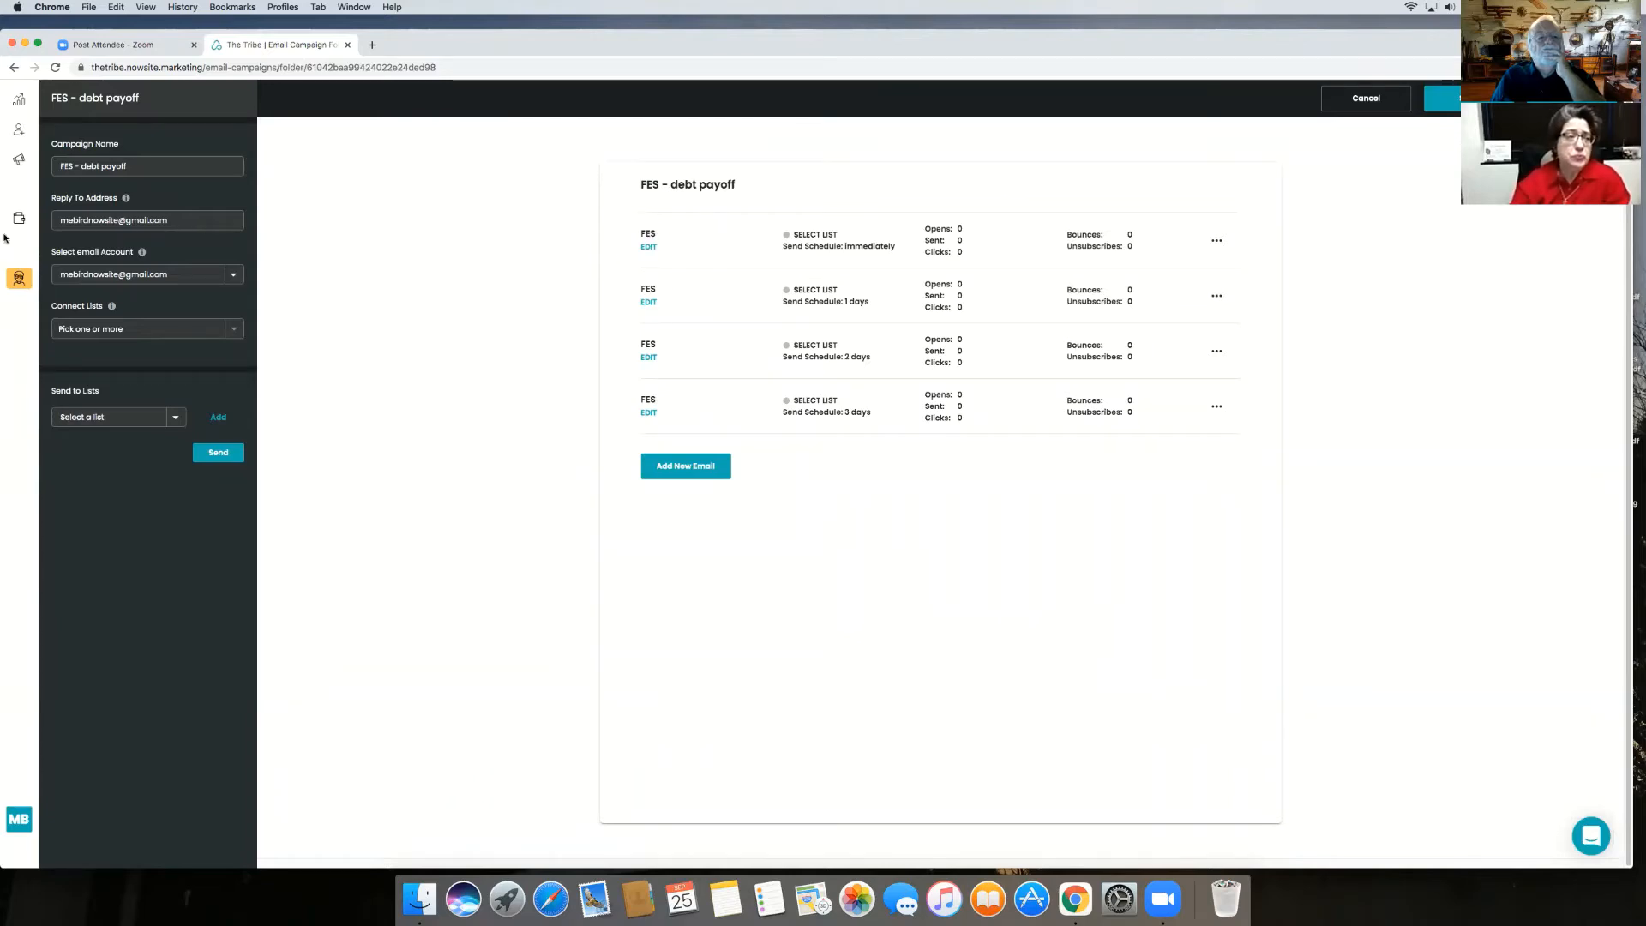
Connect only the Uces MEB list to the FES - debt payoff campaign.
left_click(235, 332)
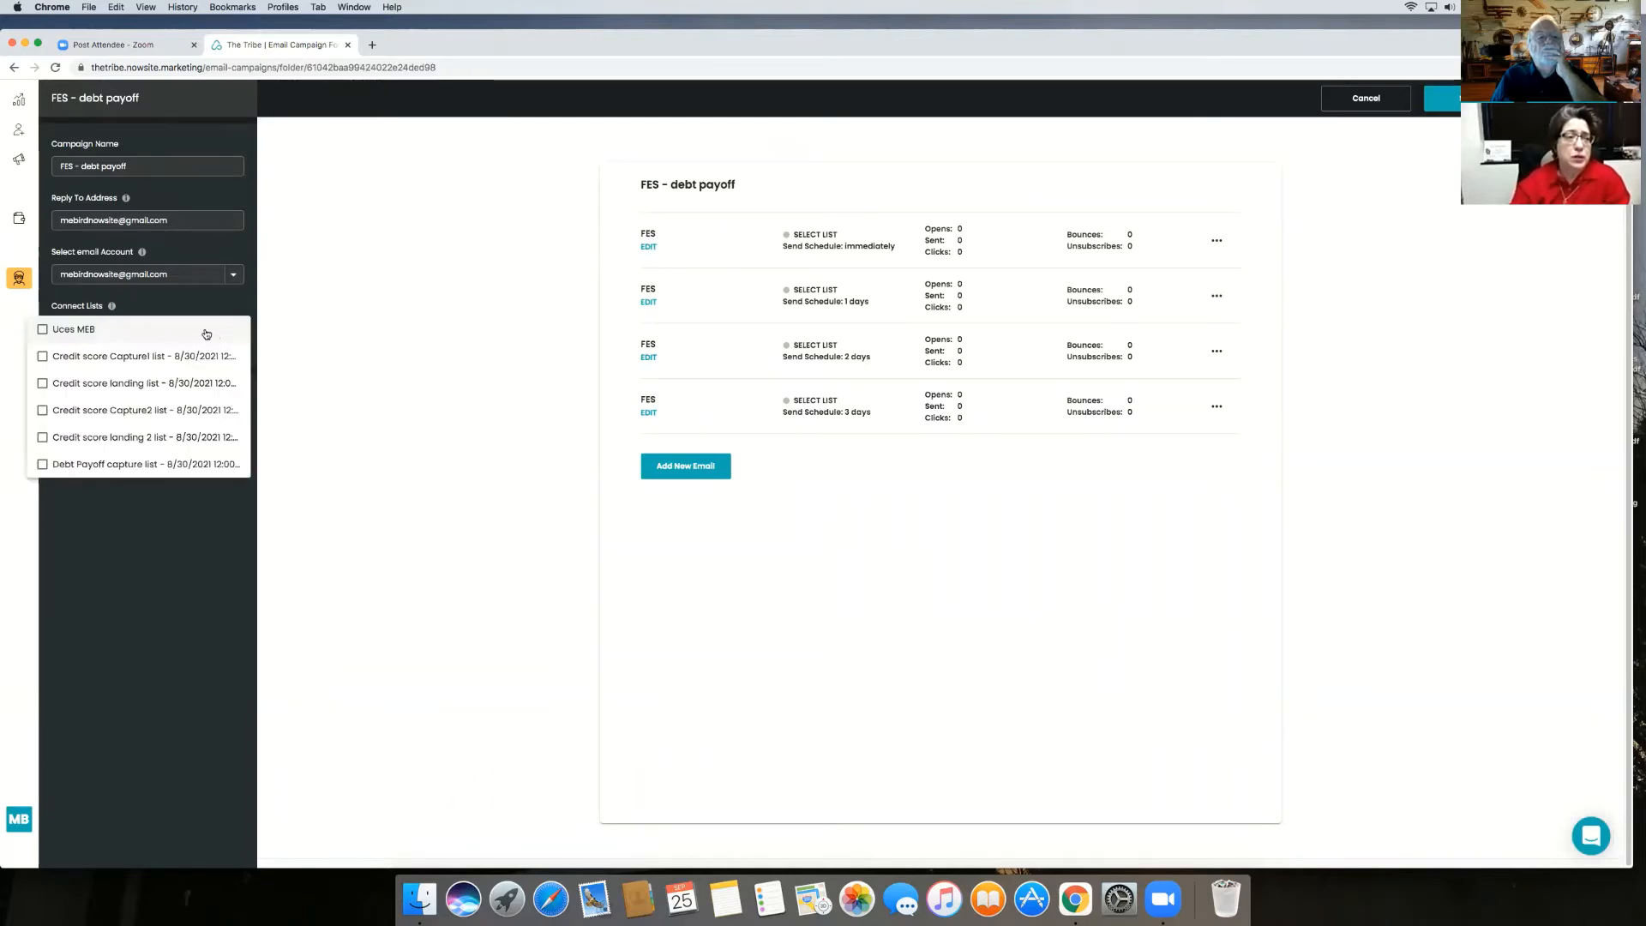
left_click(206, 334)
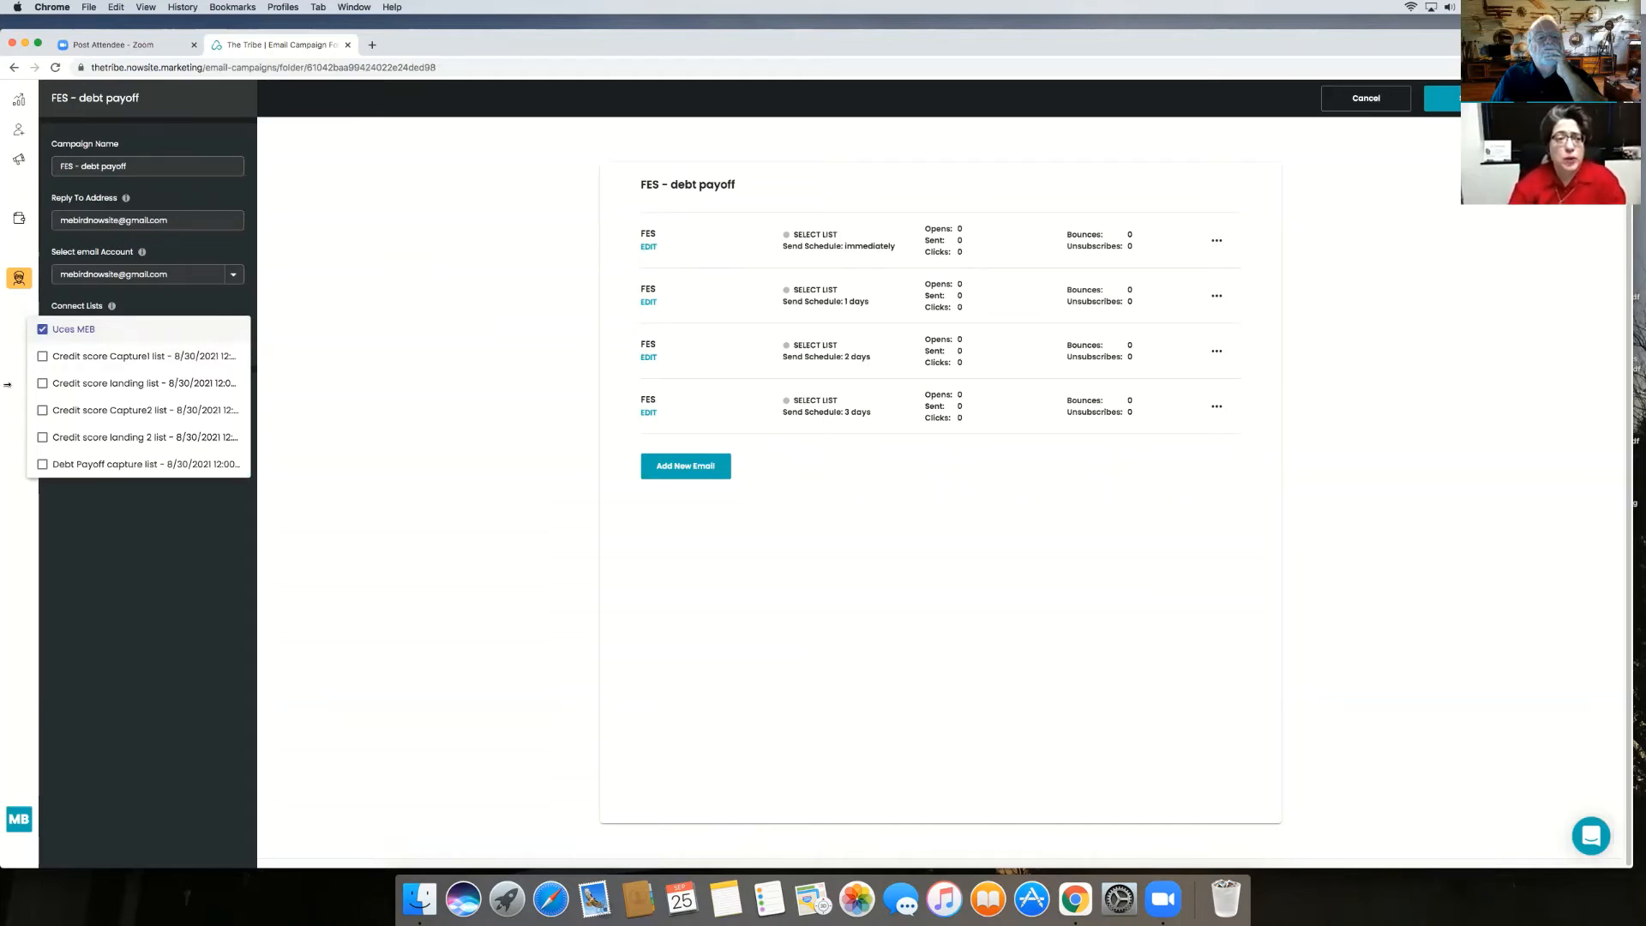
left_click(42, 357)
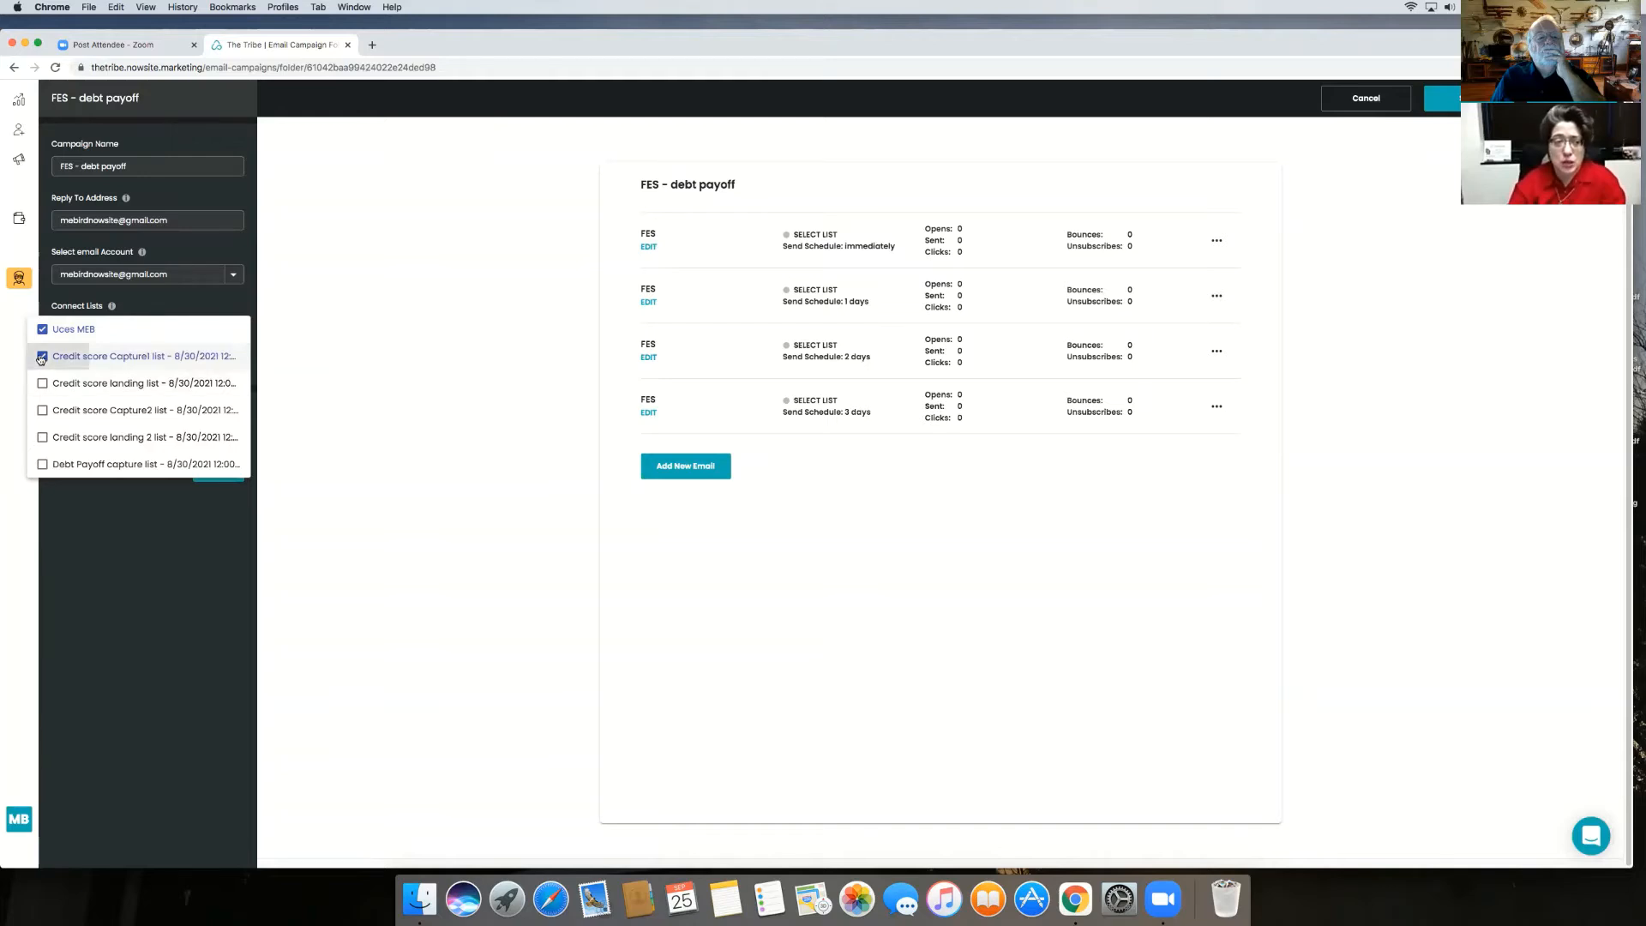
left_click(42, 356)
left_click(221, 299)
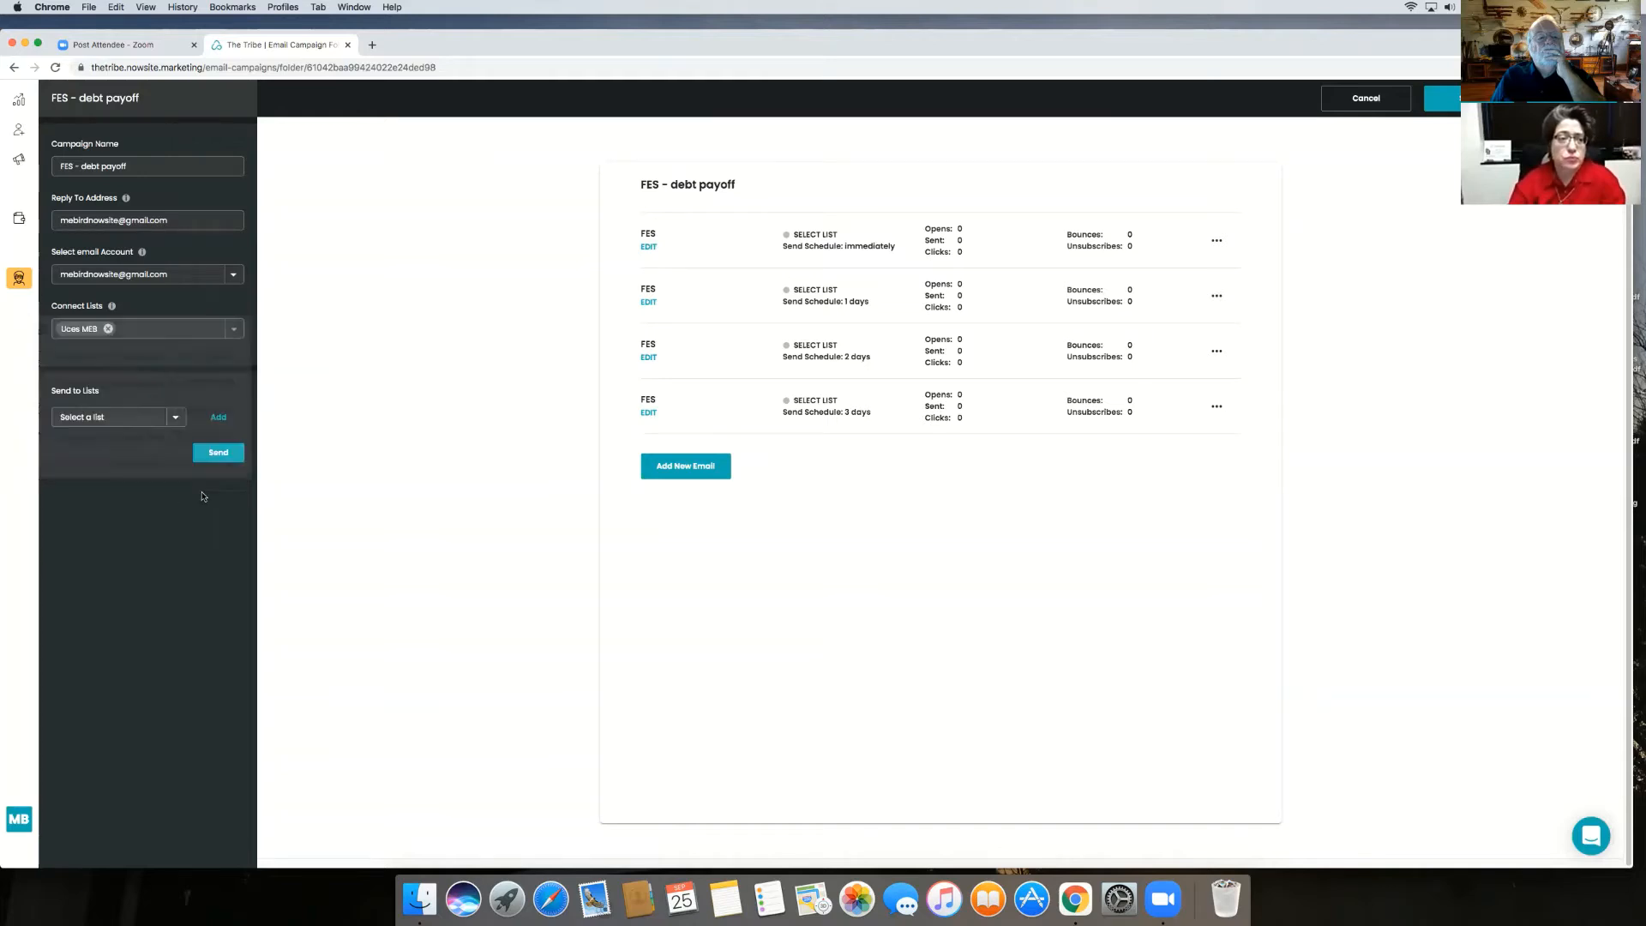
Choose the Credit score Capture1 list as a recipient and add it to the campaign's send lists.
left_click(174, 420)
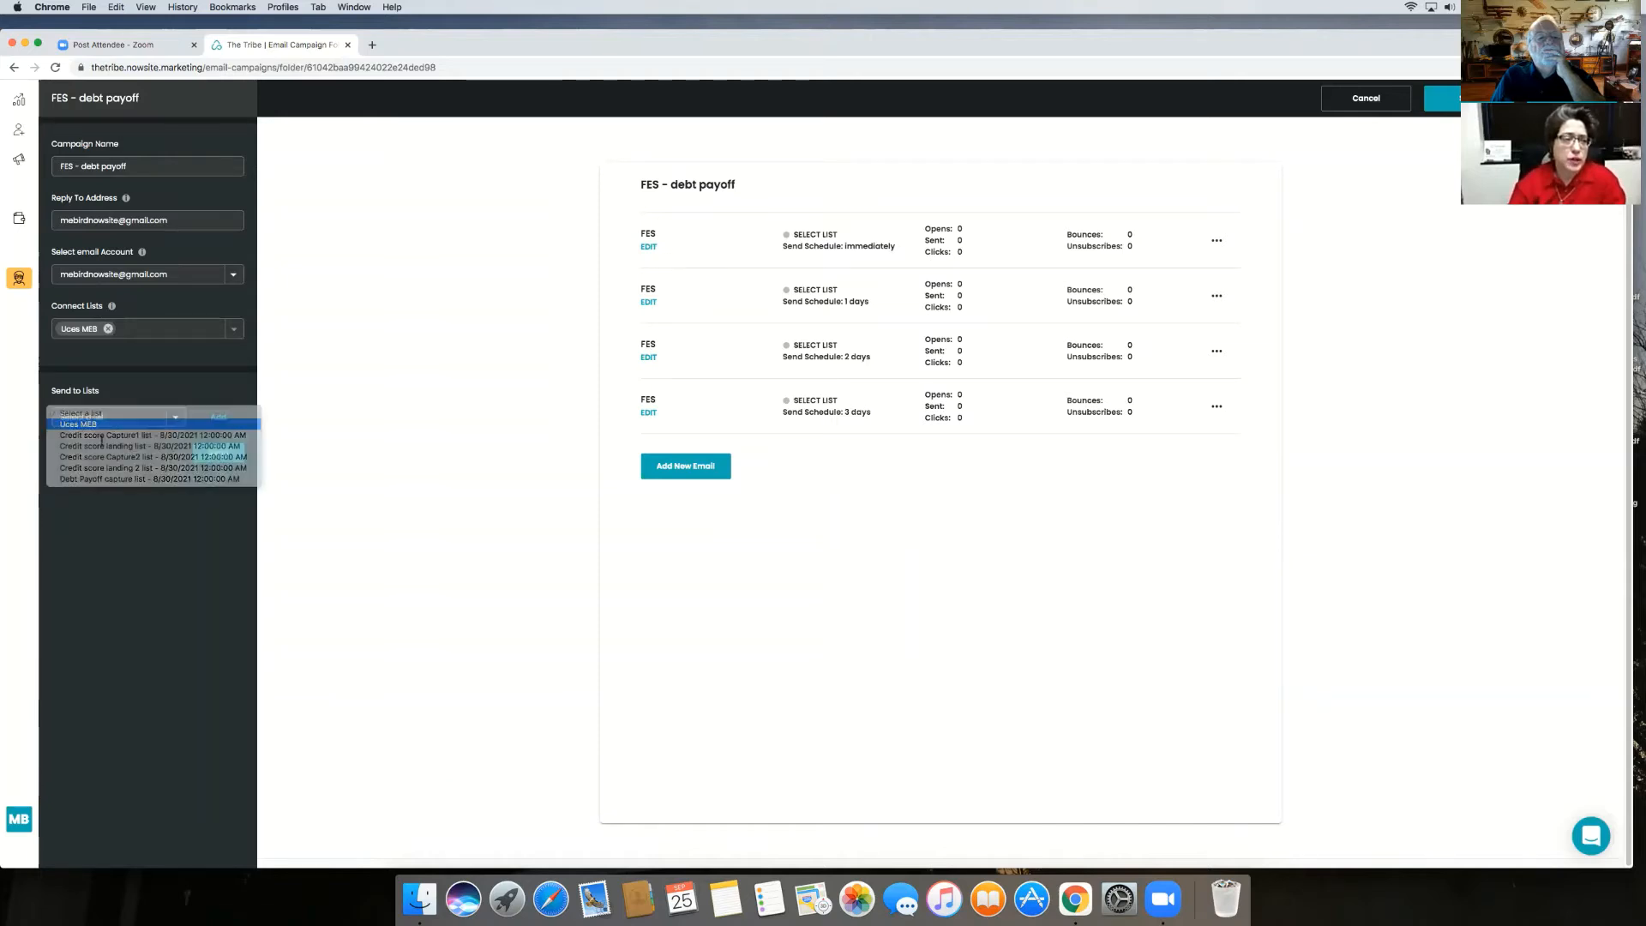
left_click(176, 424)
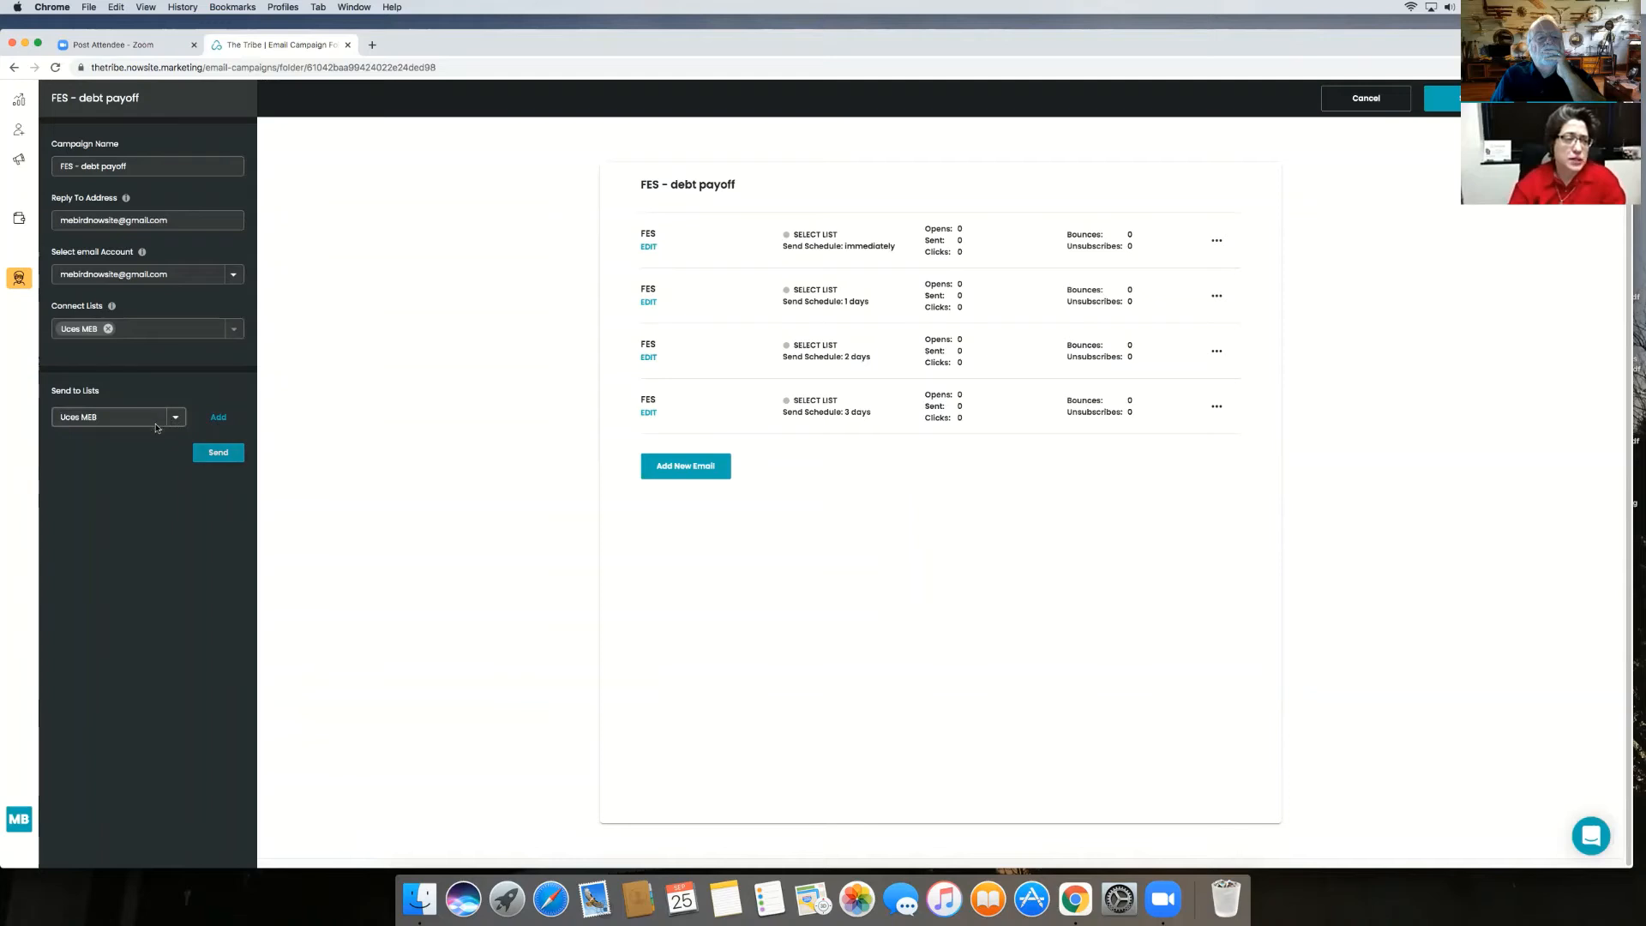
left_click(195, 446)
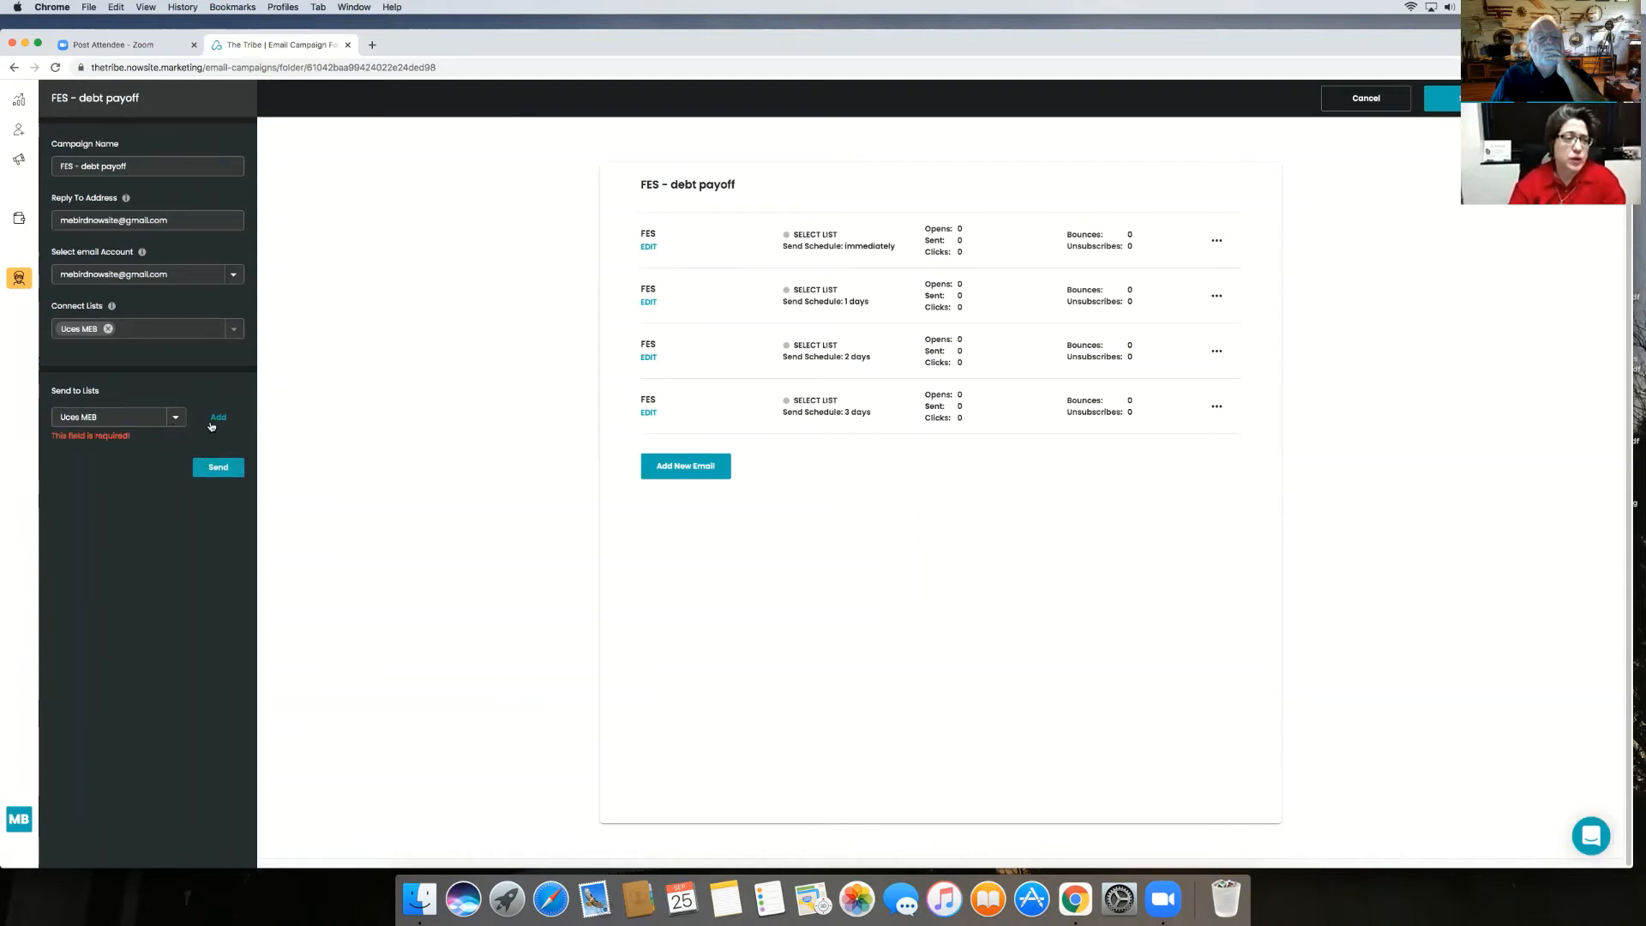
left_click(176, 417)
left_click(111, 455)
left_click(219, 417)
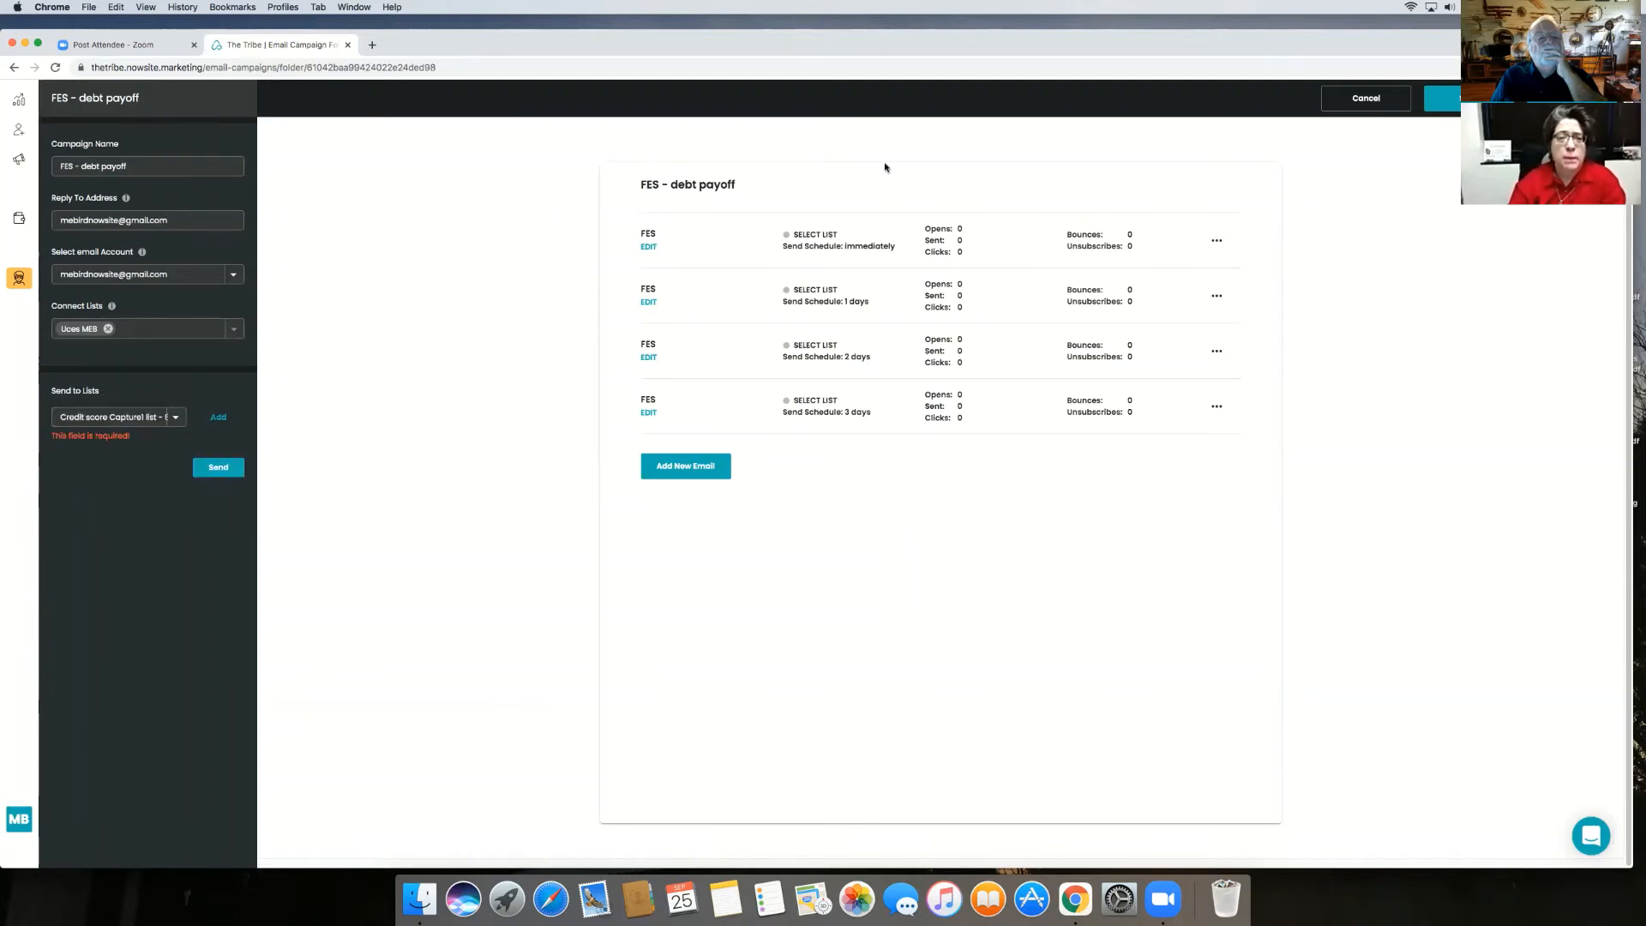
Open the campaign's immediately scheduled email for editing, saving the pending campaign changes.
left_click(649, 247)
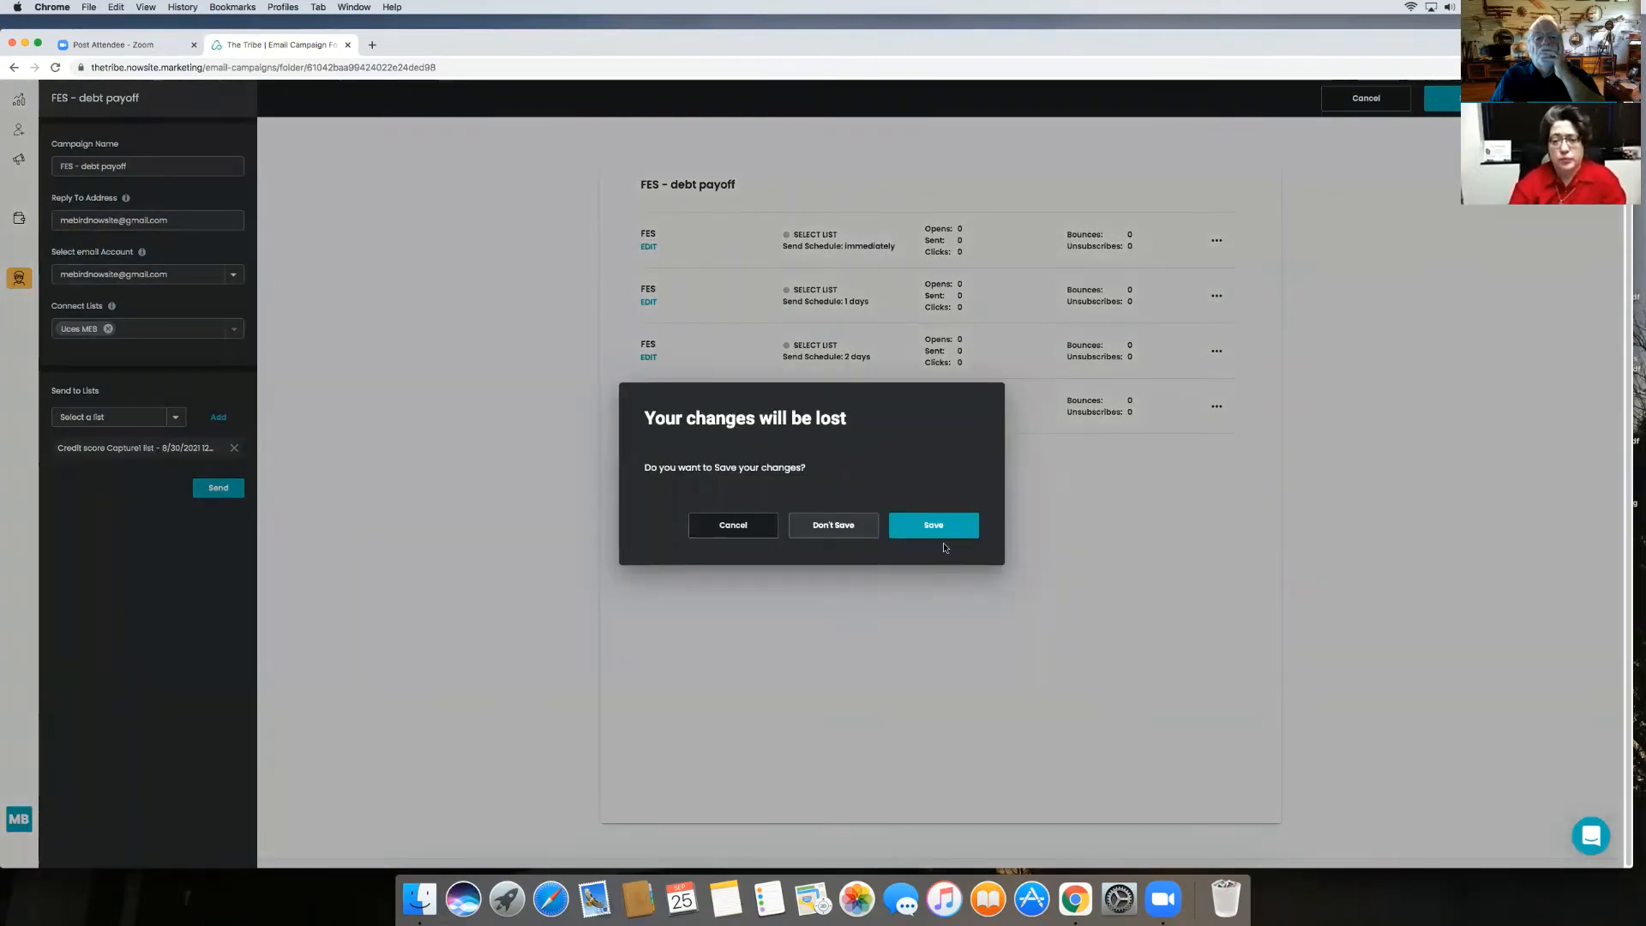
key("Return")
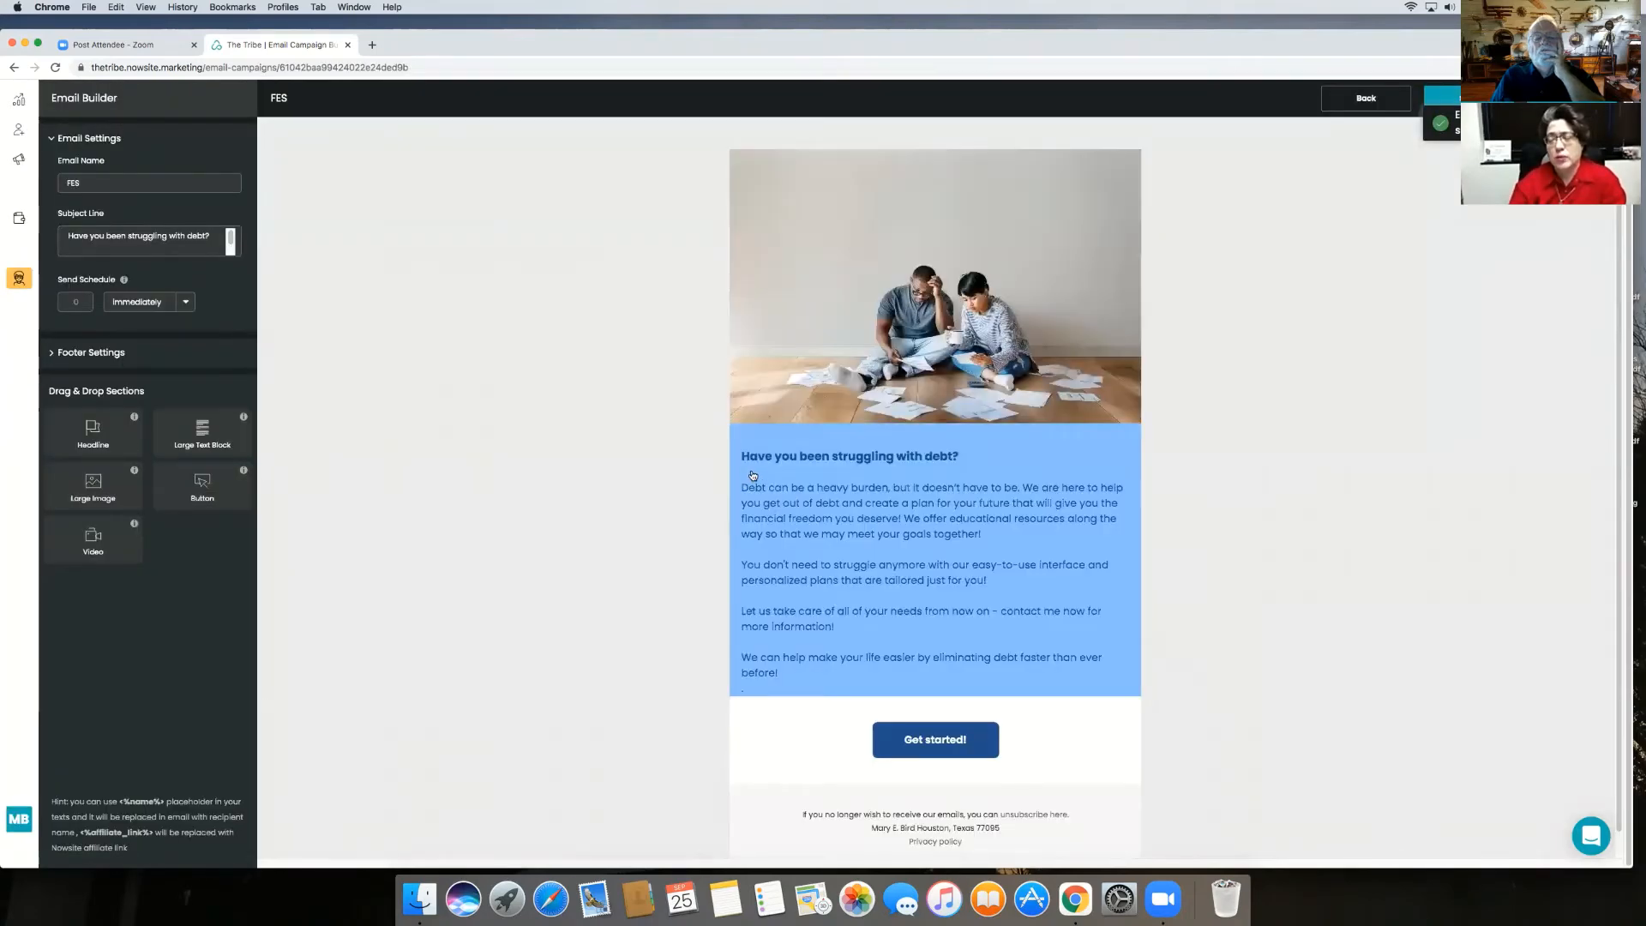
scroll(846, 465, "down", 1)
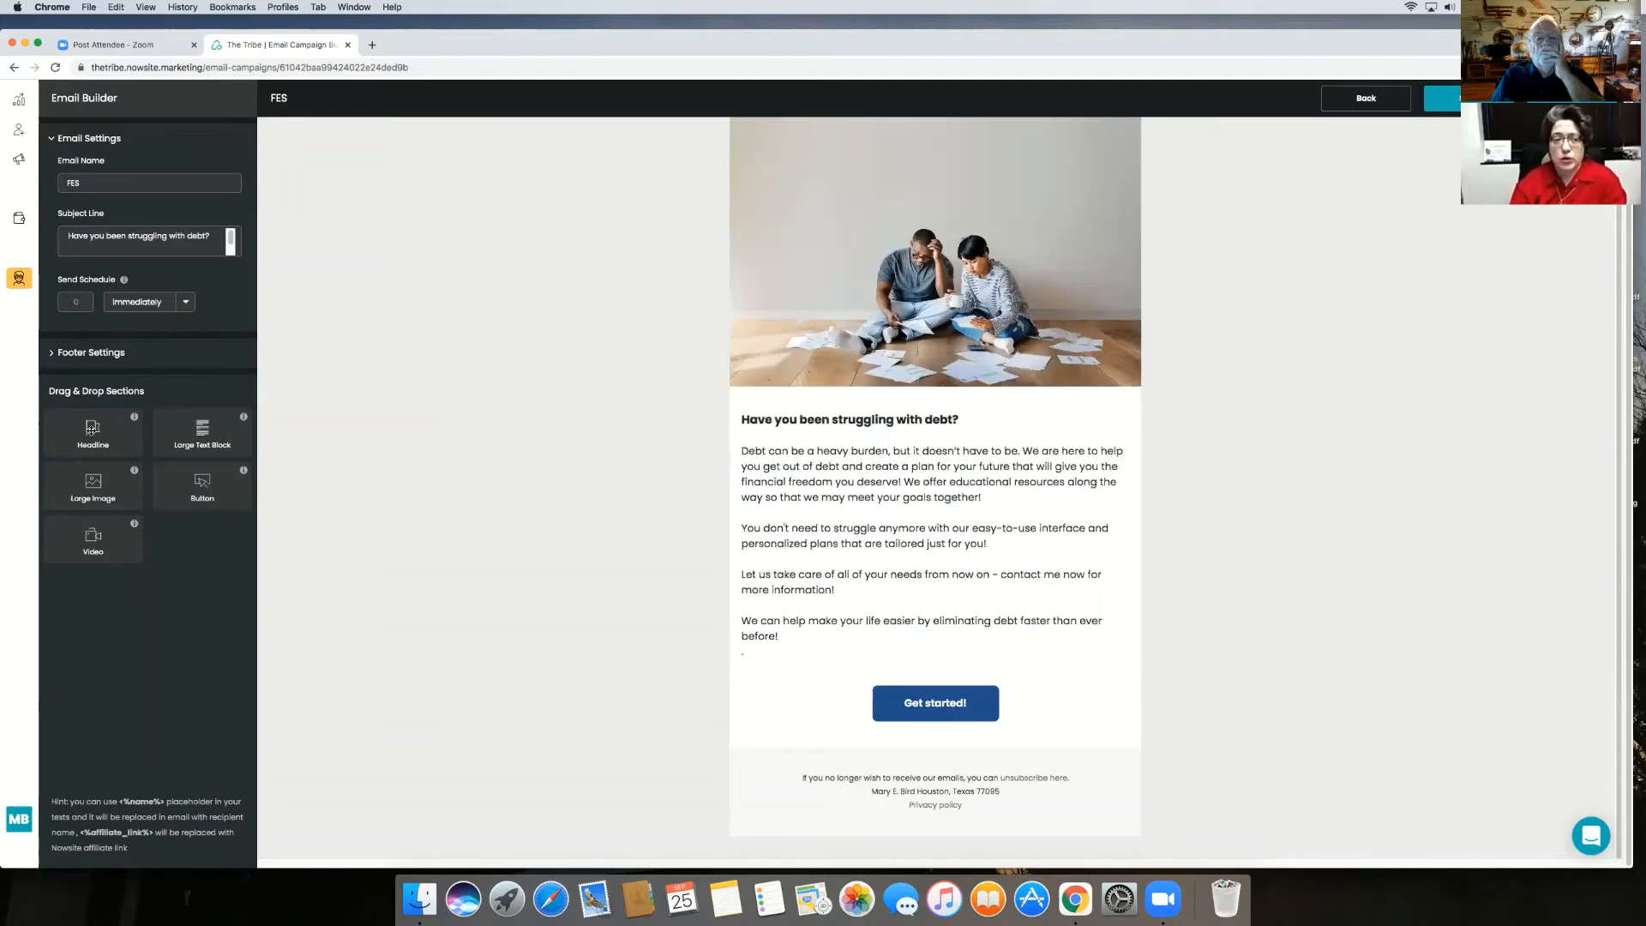
Add a headline section between the image and the text block, with the heading "Headline".
left_click_drag(91, 428, 994, 173)
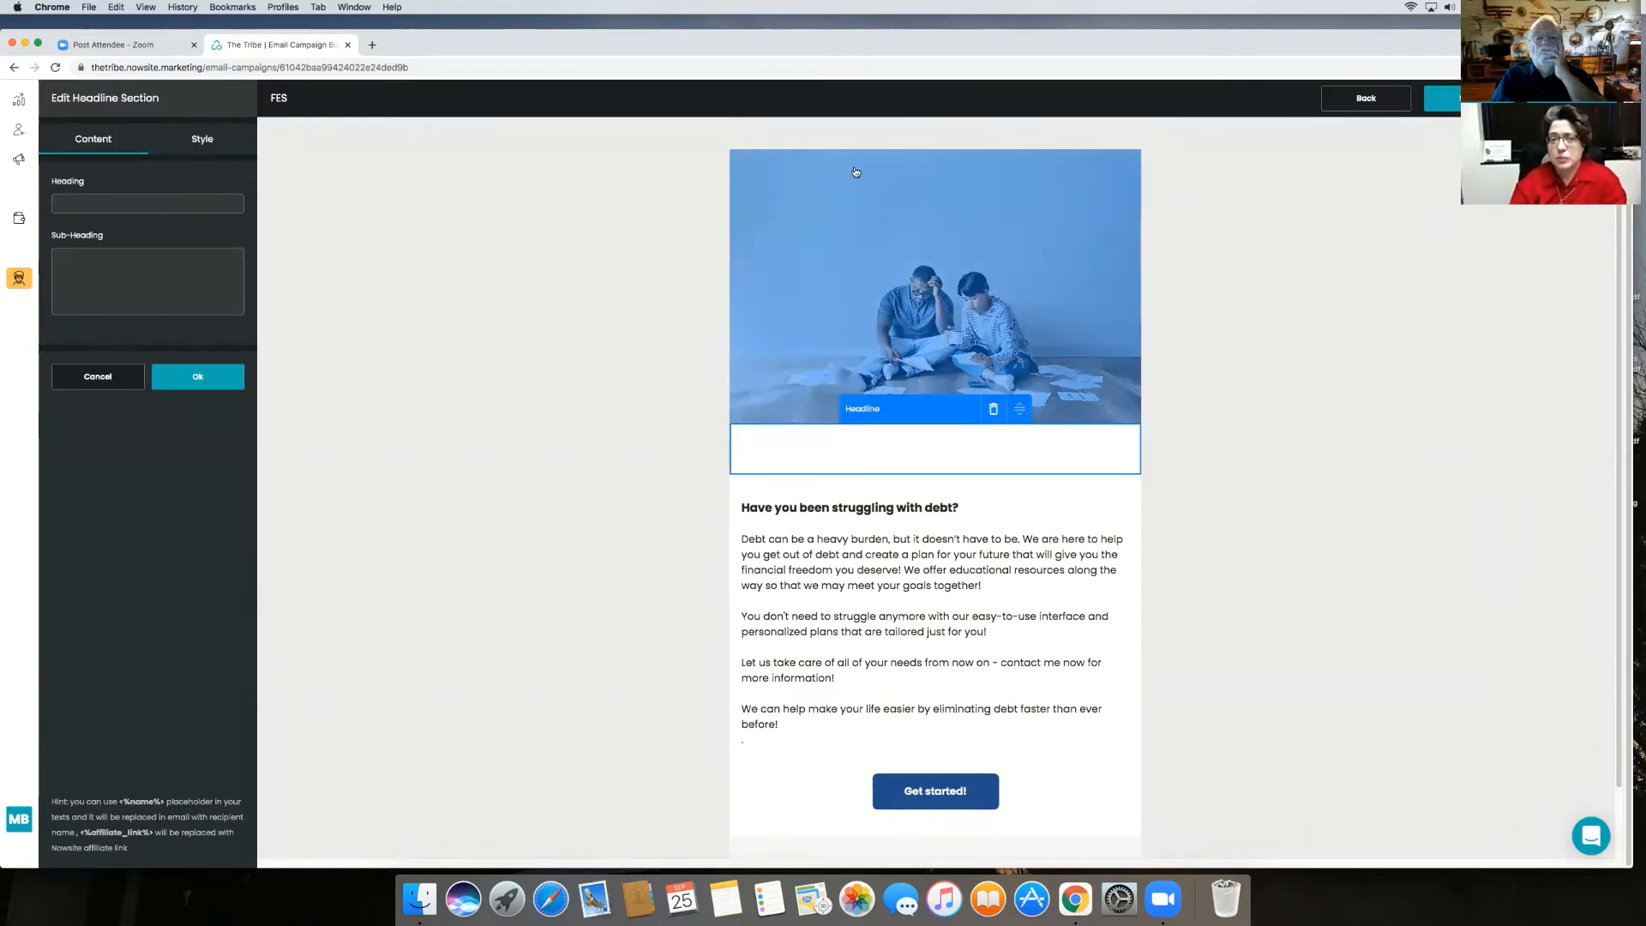
left_click(83, 203)
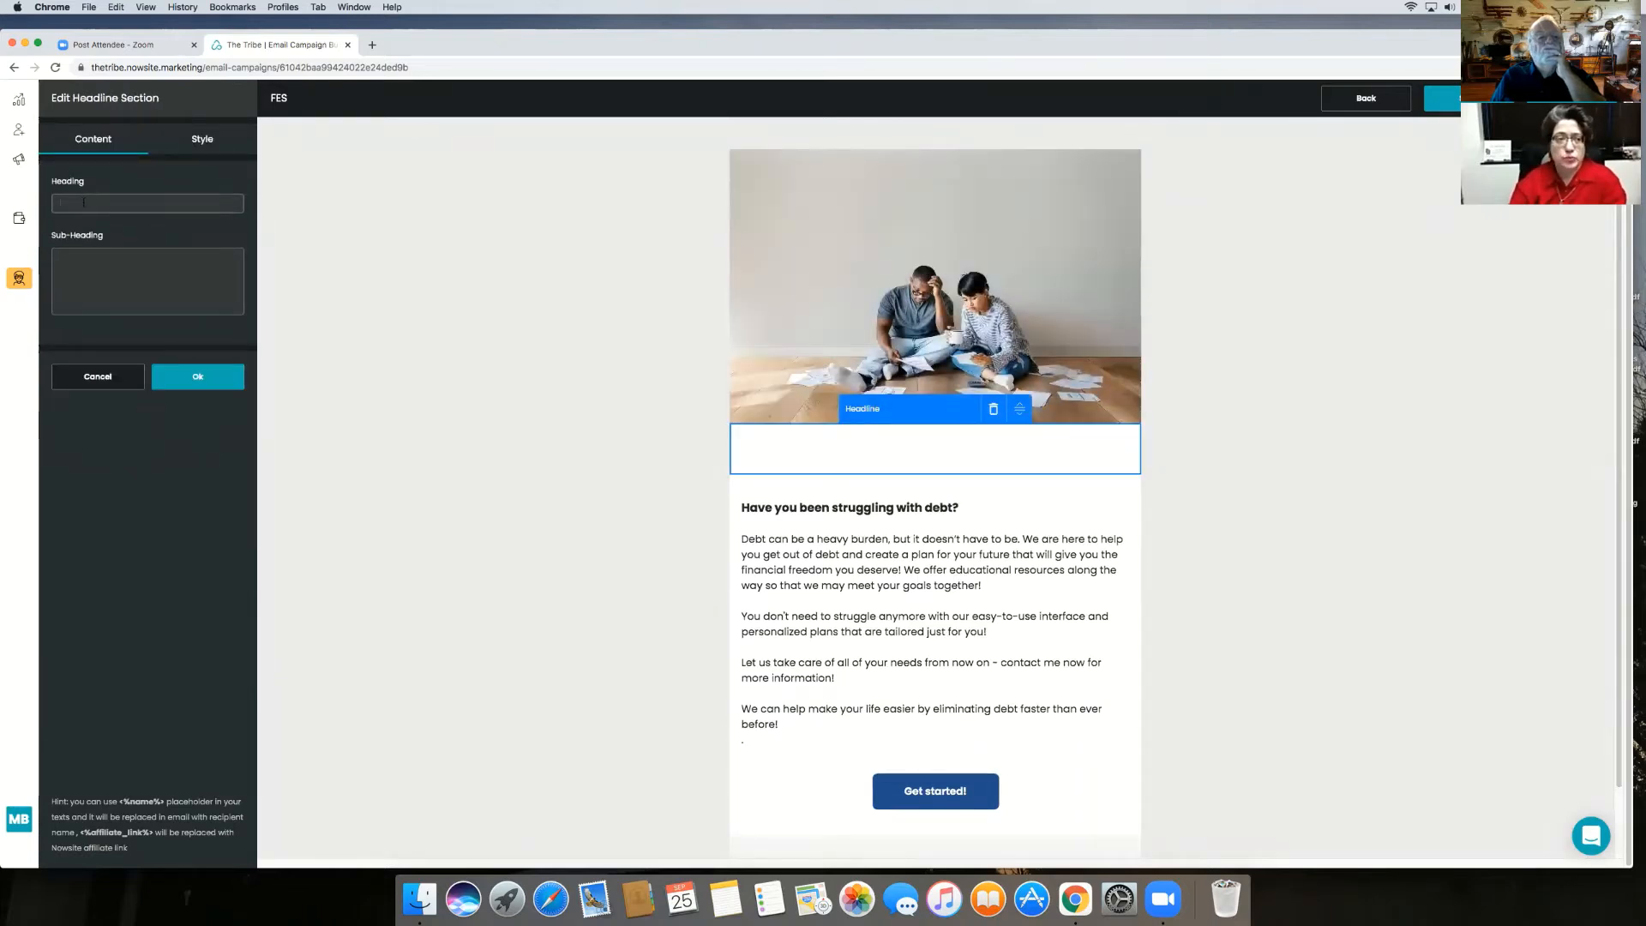
type("Headline")
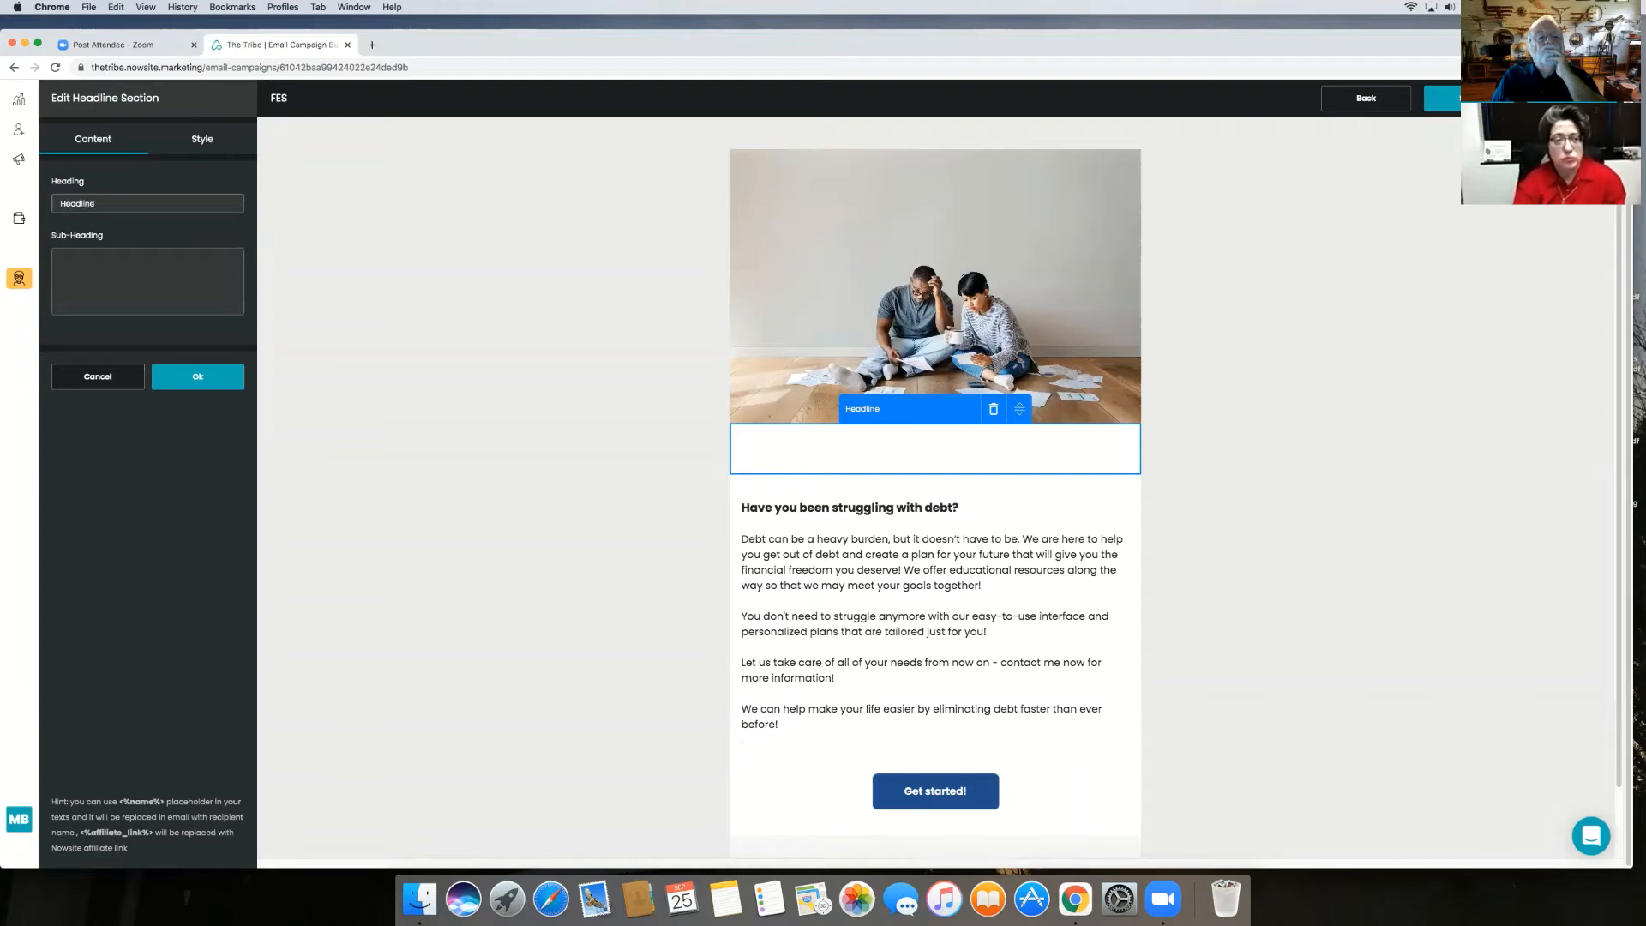
left_click(196, 385)
Review the contents of the large text block in its text editor and close the editor.
left_click(872, 547)
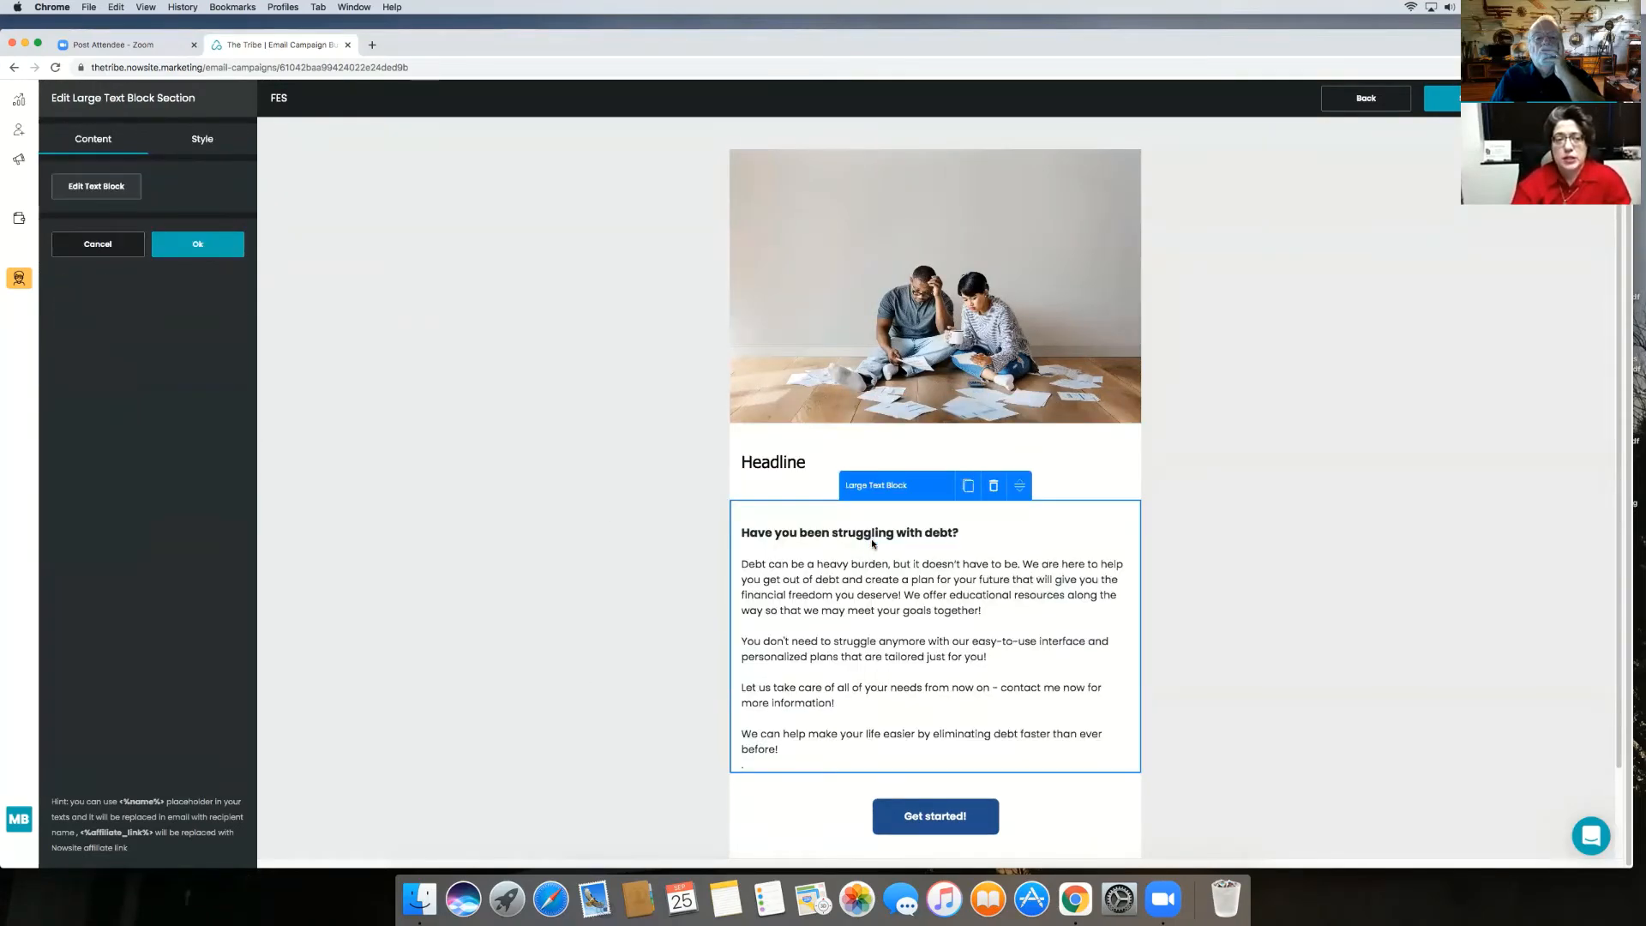
left_click(93, 187)
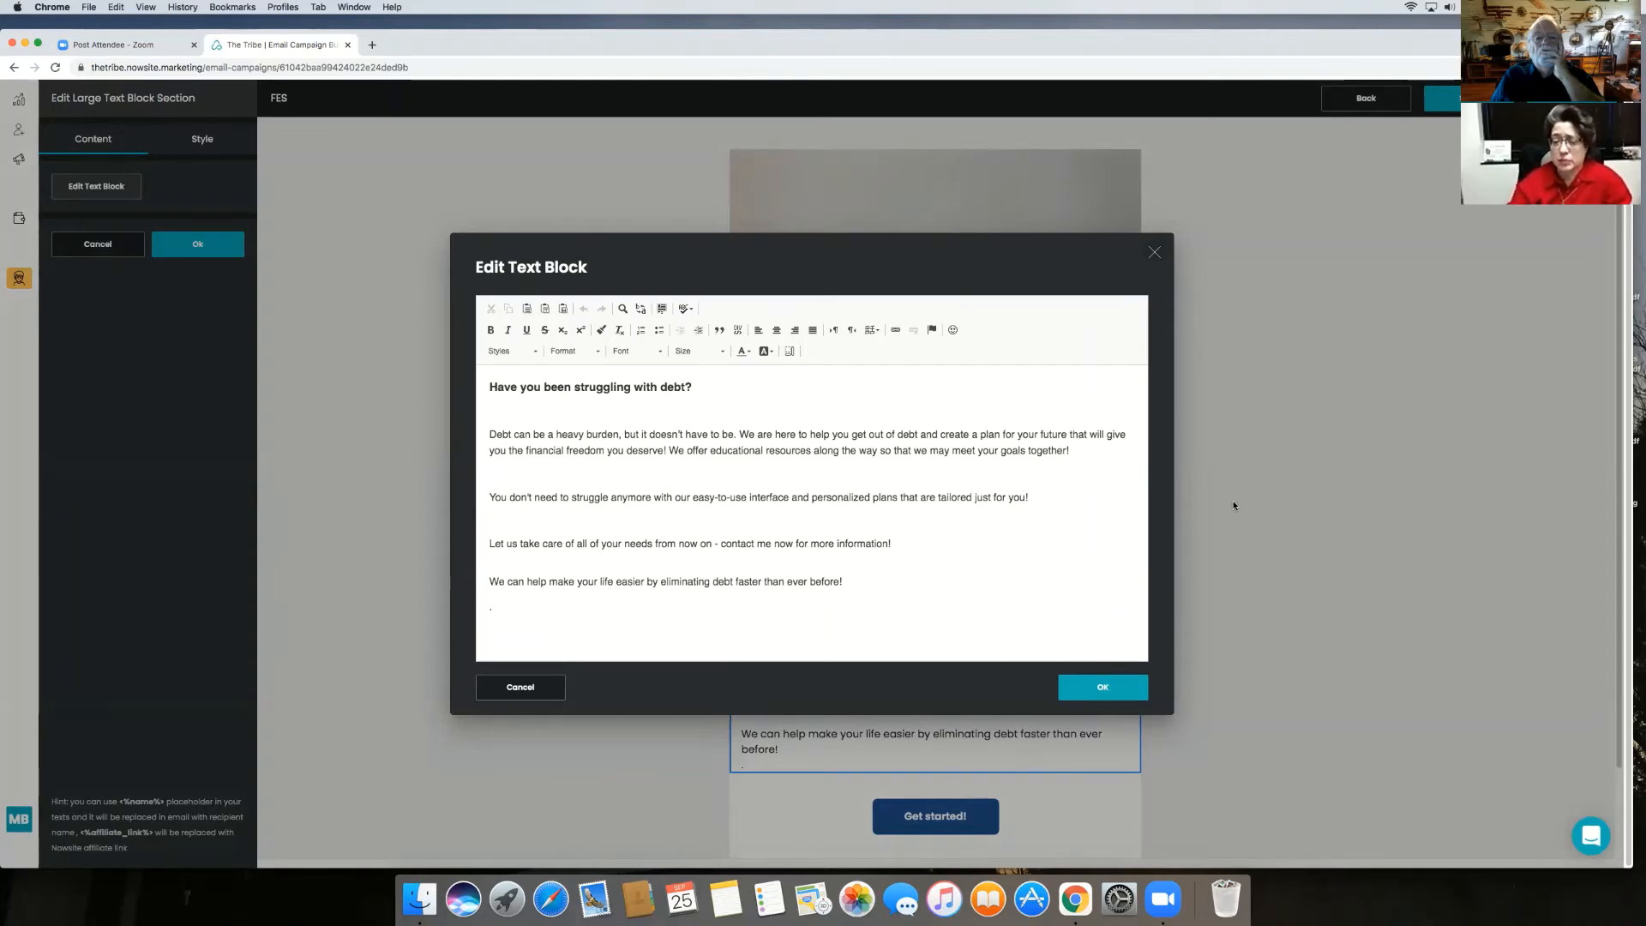
left_click(1103, 686)
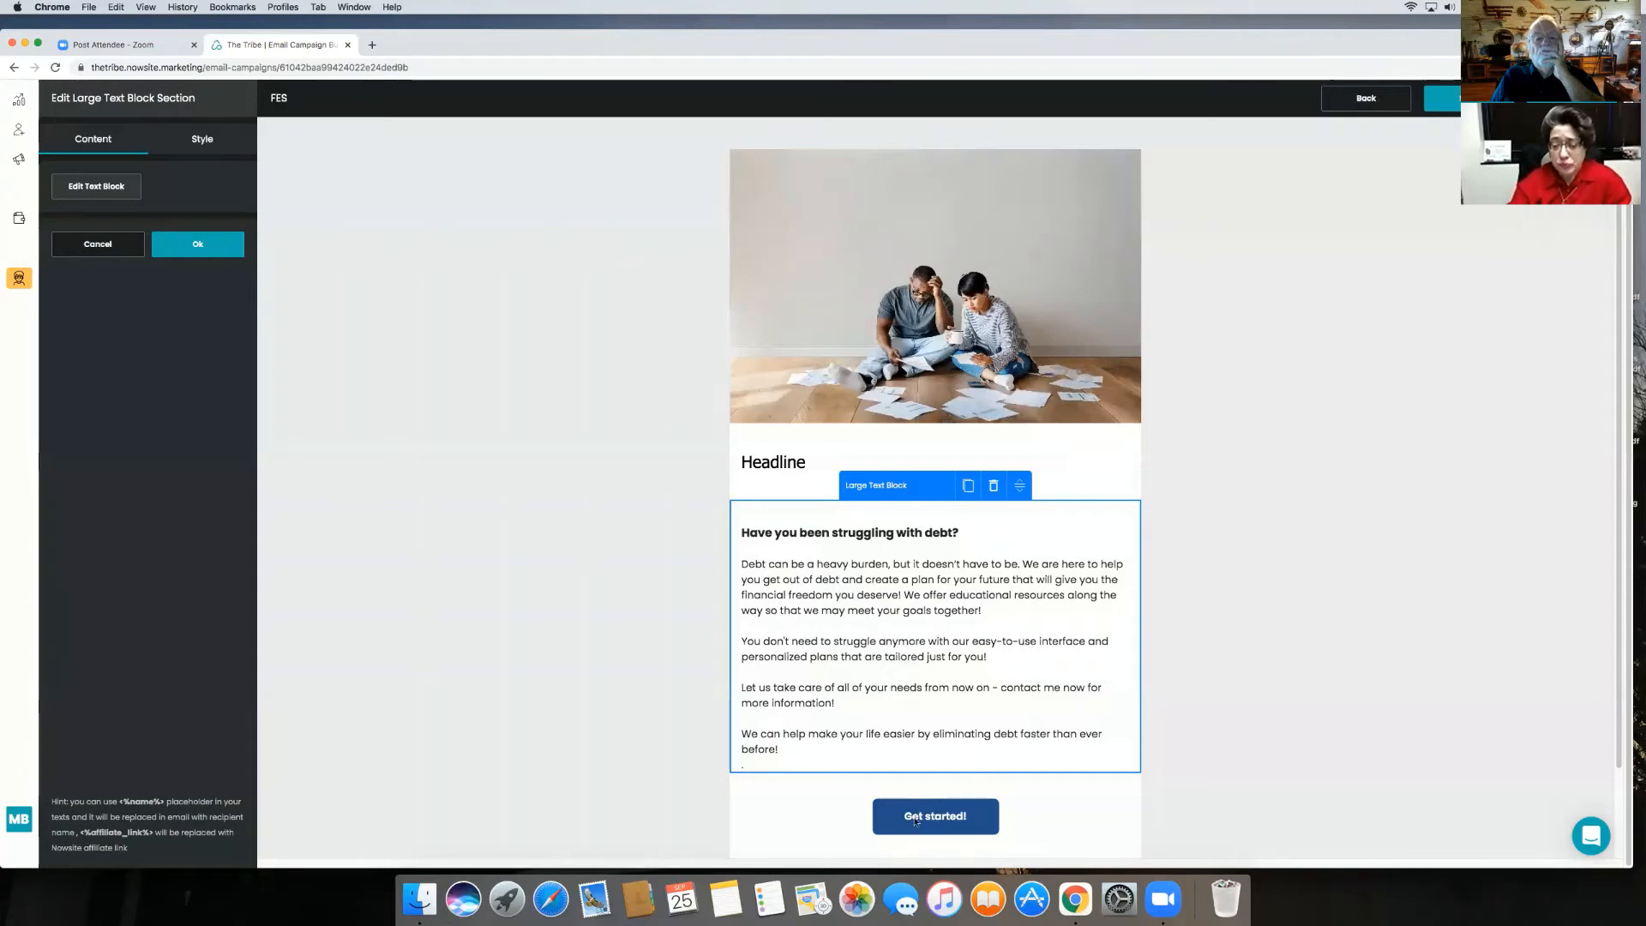
Examine the email's unsubscribe and address footer and view the fields in the footer settings.
scroll(916, 821, "down", 3)
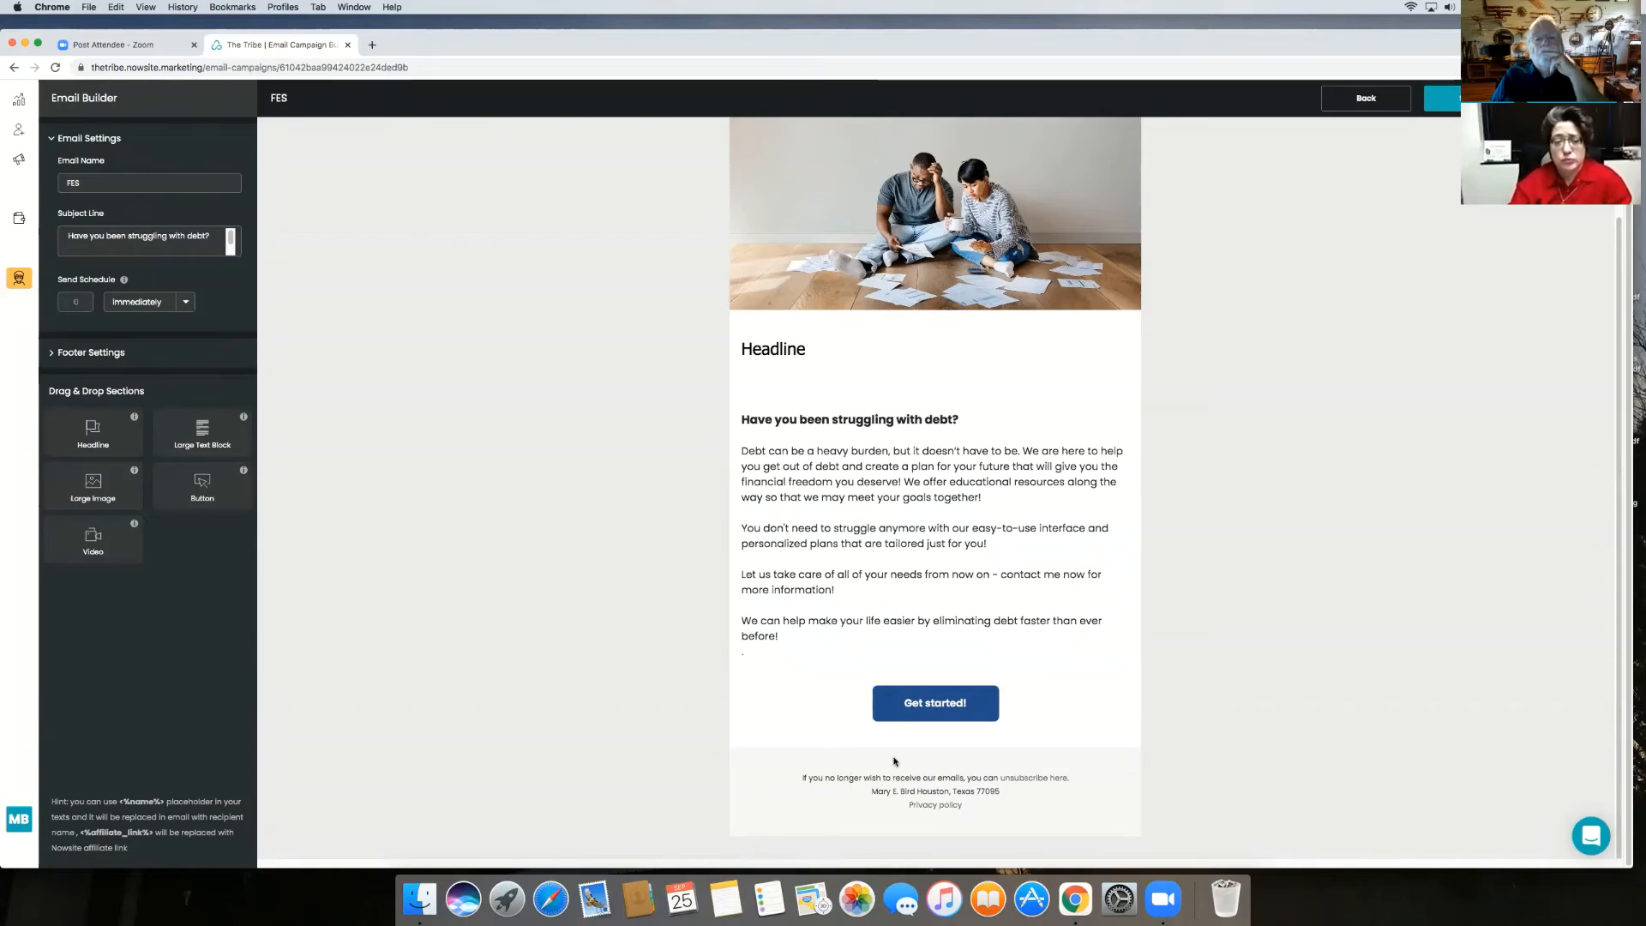
left_click_drag(843, 778, 872, 816)
left_click_drag(293, 574, 719, 594)
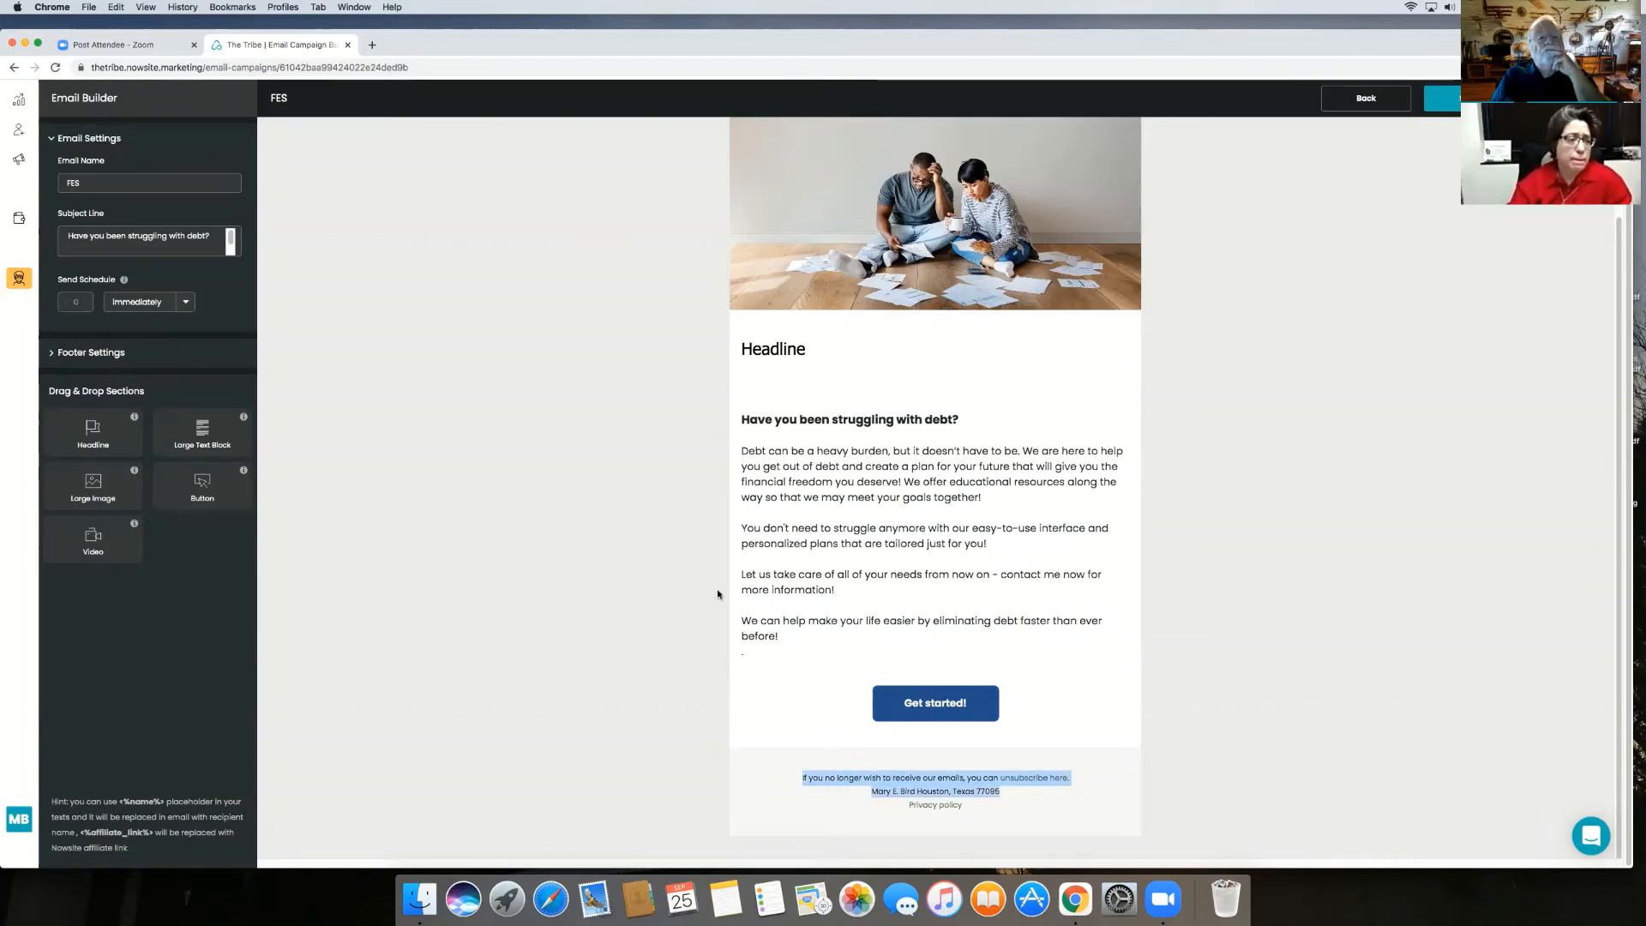
left_click(131, 354)
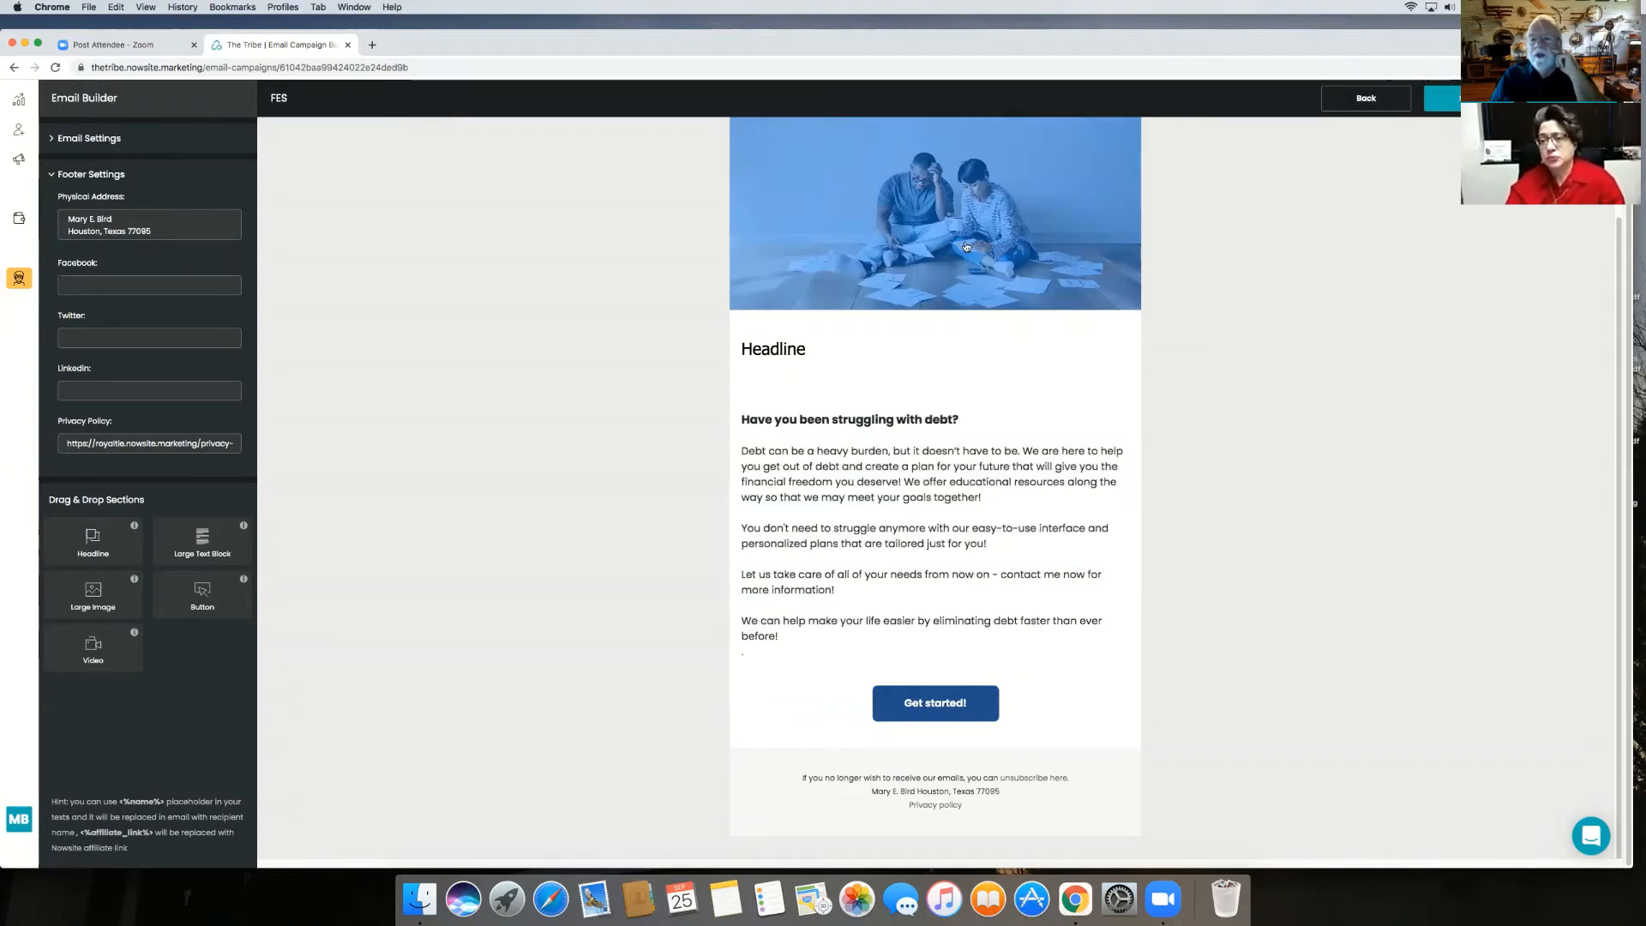
scroll(1137, 286, "up", 2)
scroll(1137, 286, "up", 1)
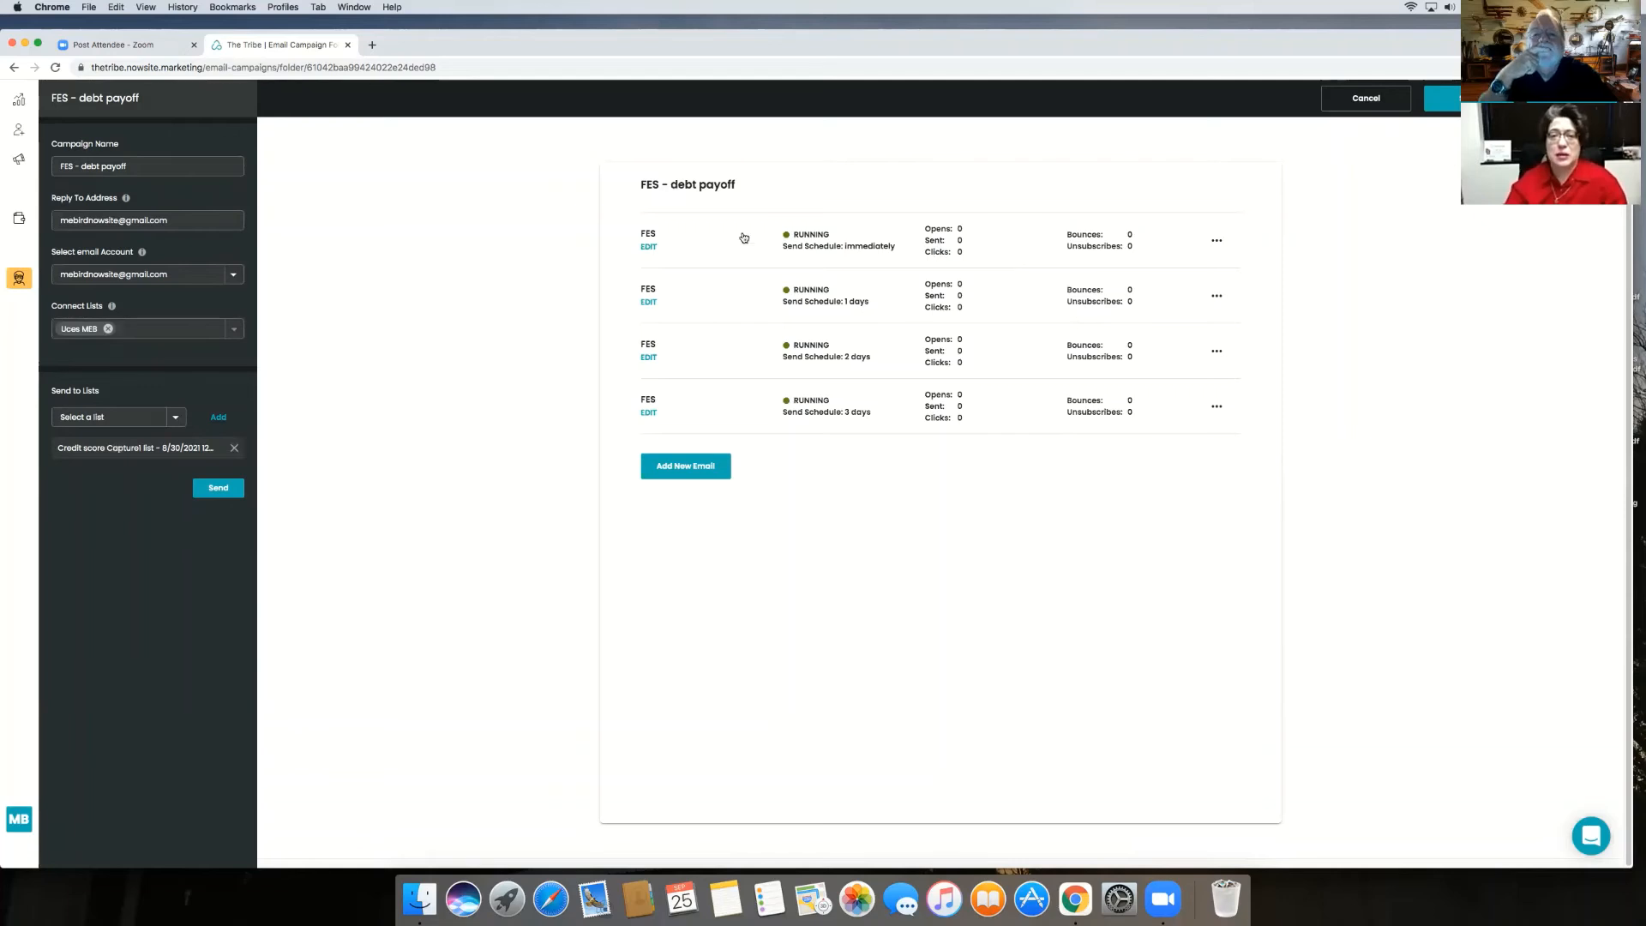
Review the send schedules of the first three campaign emails, including the time units available for the second email.
left_click(655, 248)
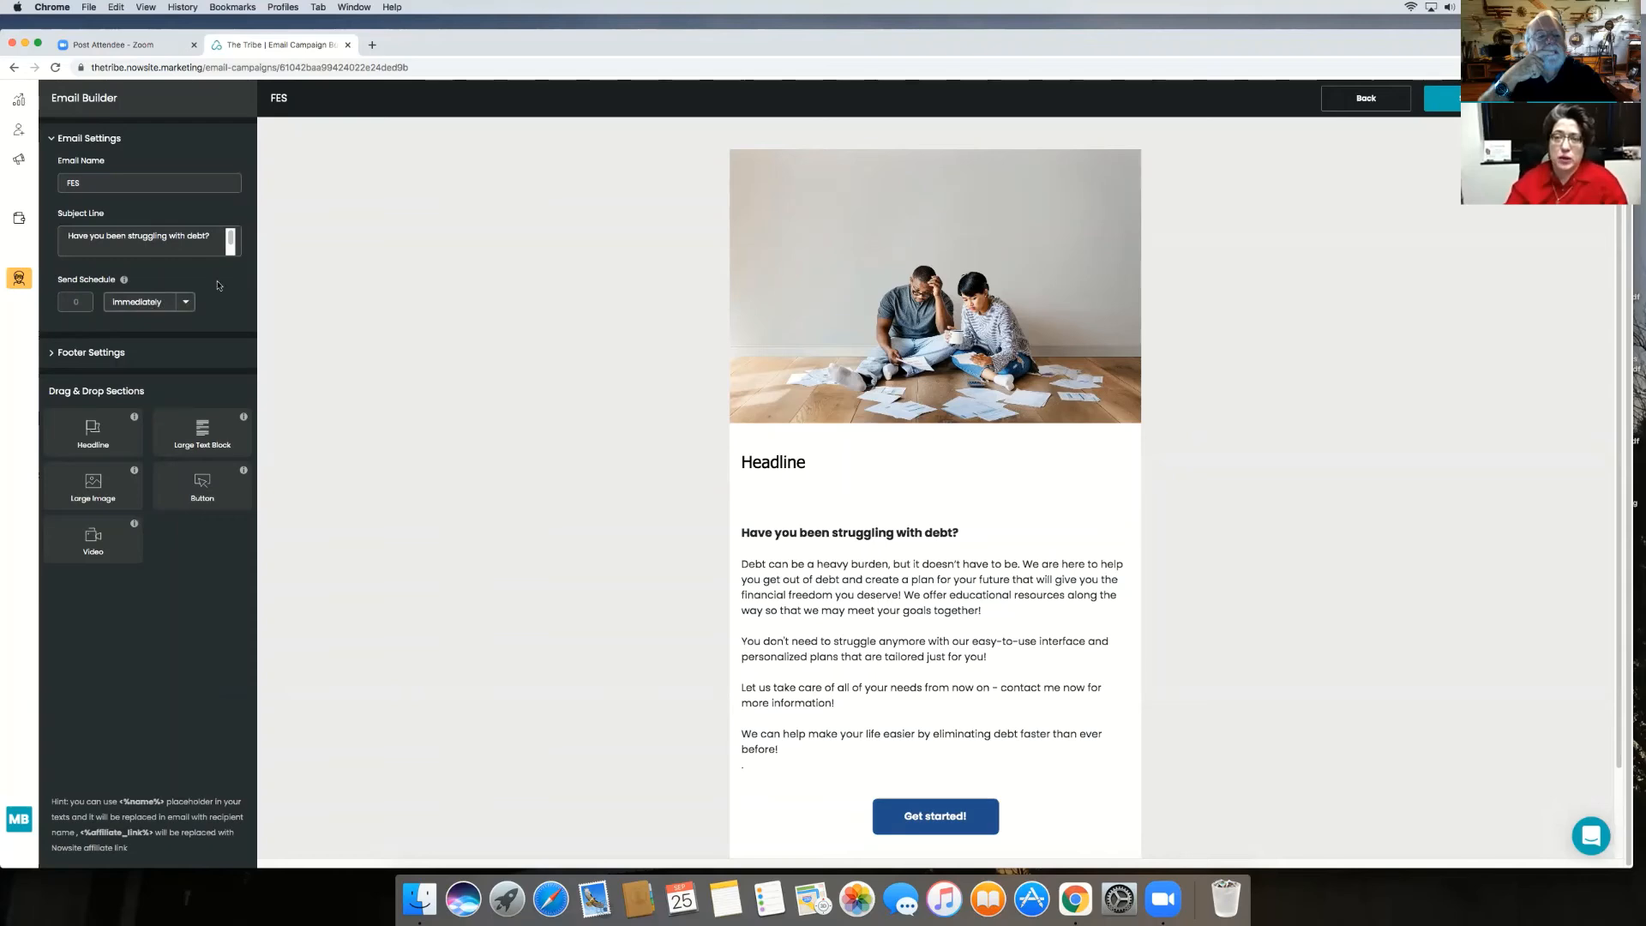
left_click(1468, 98)
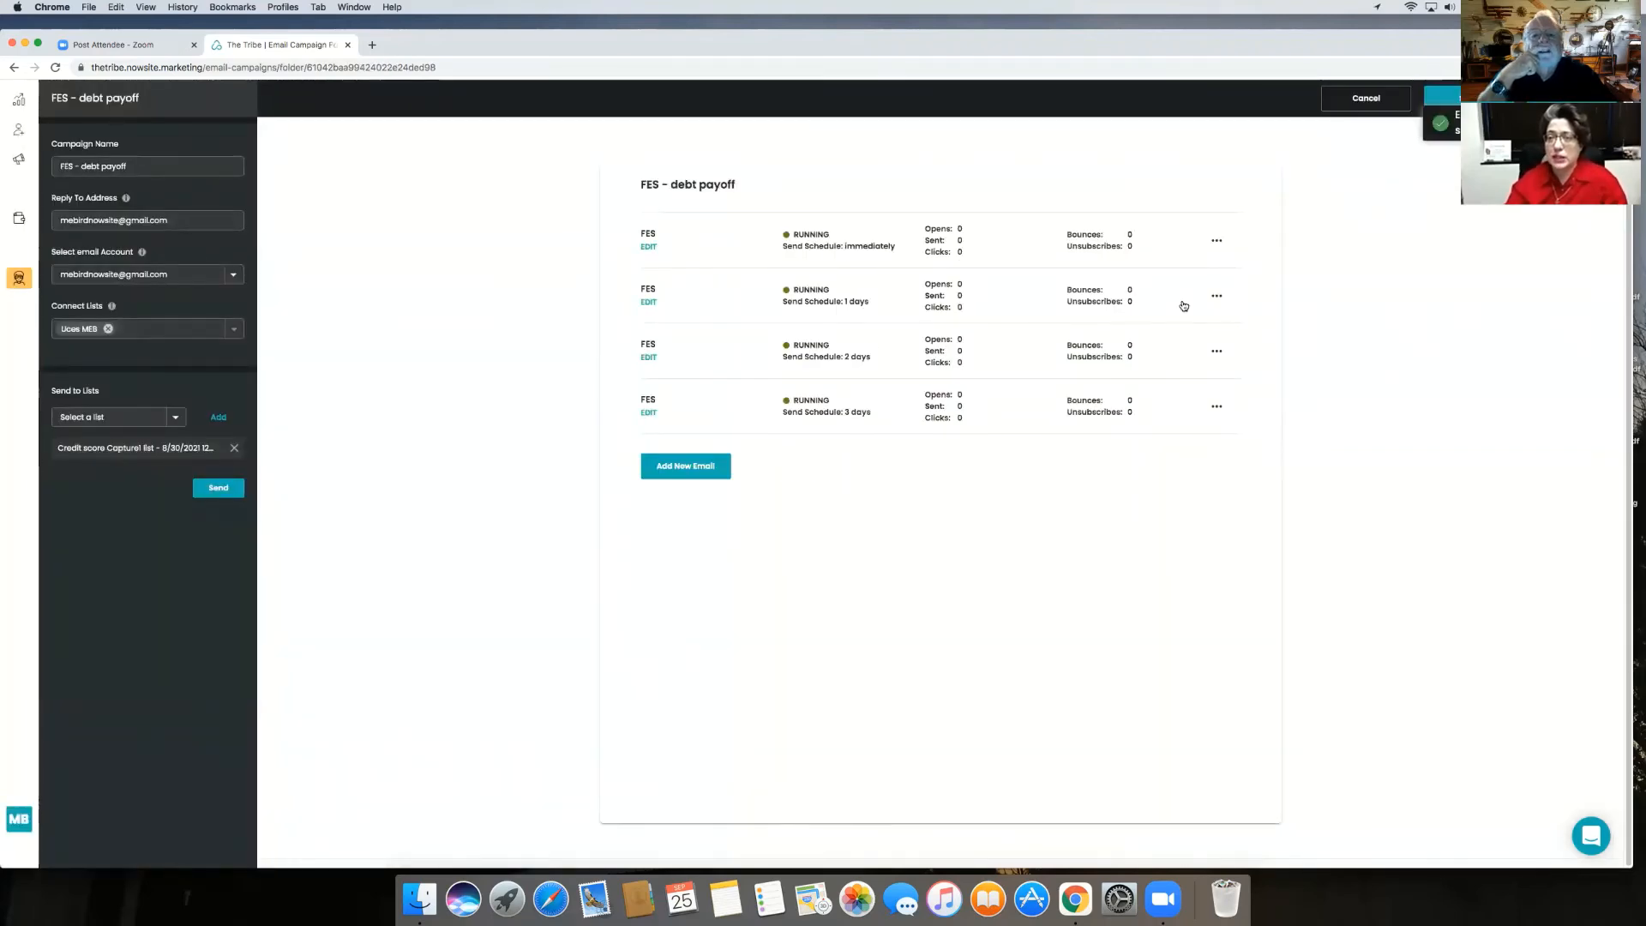
left_click(649, 302)
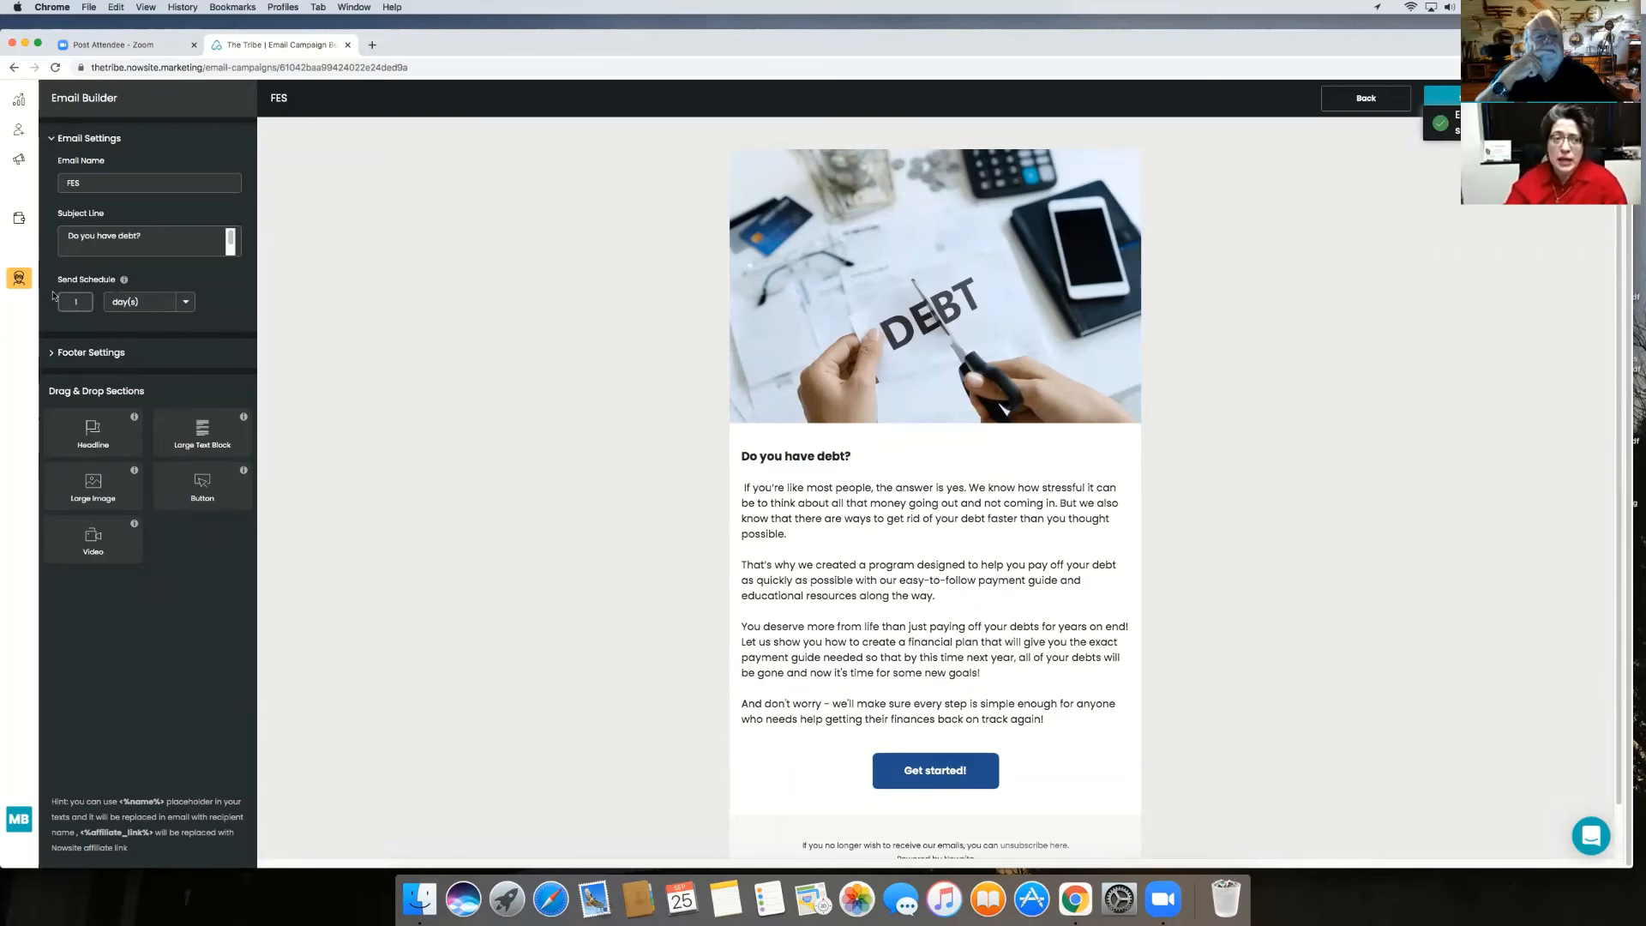
left_click(159, 301)
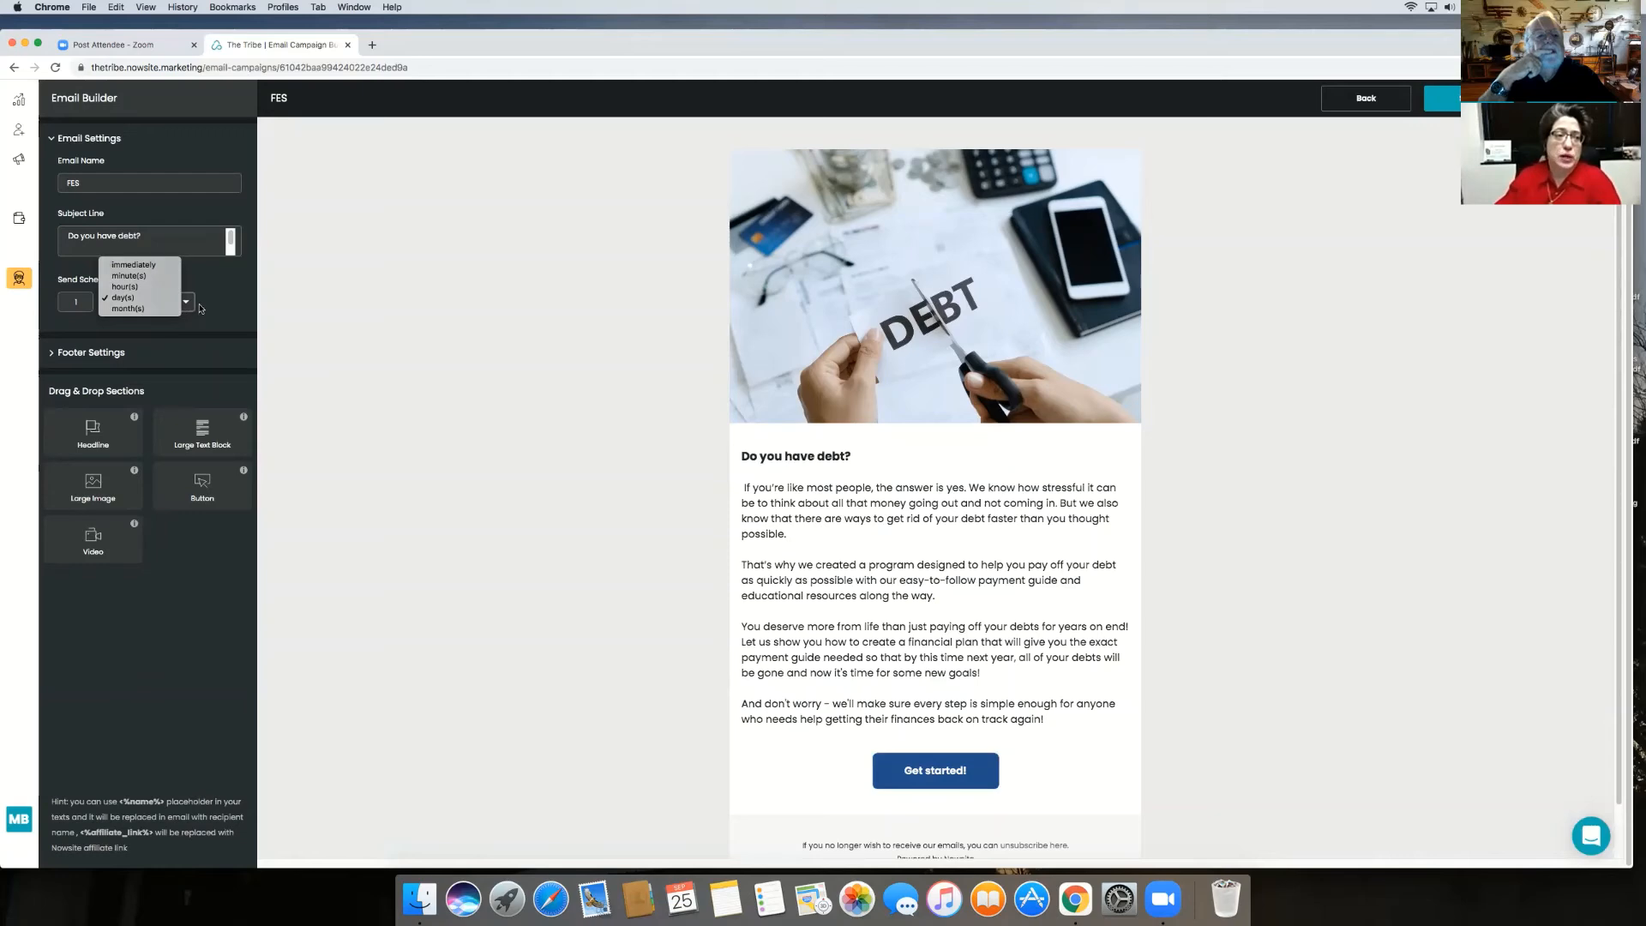
key("Escape")
left_click(1366, 98)
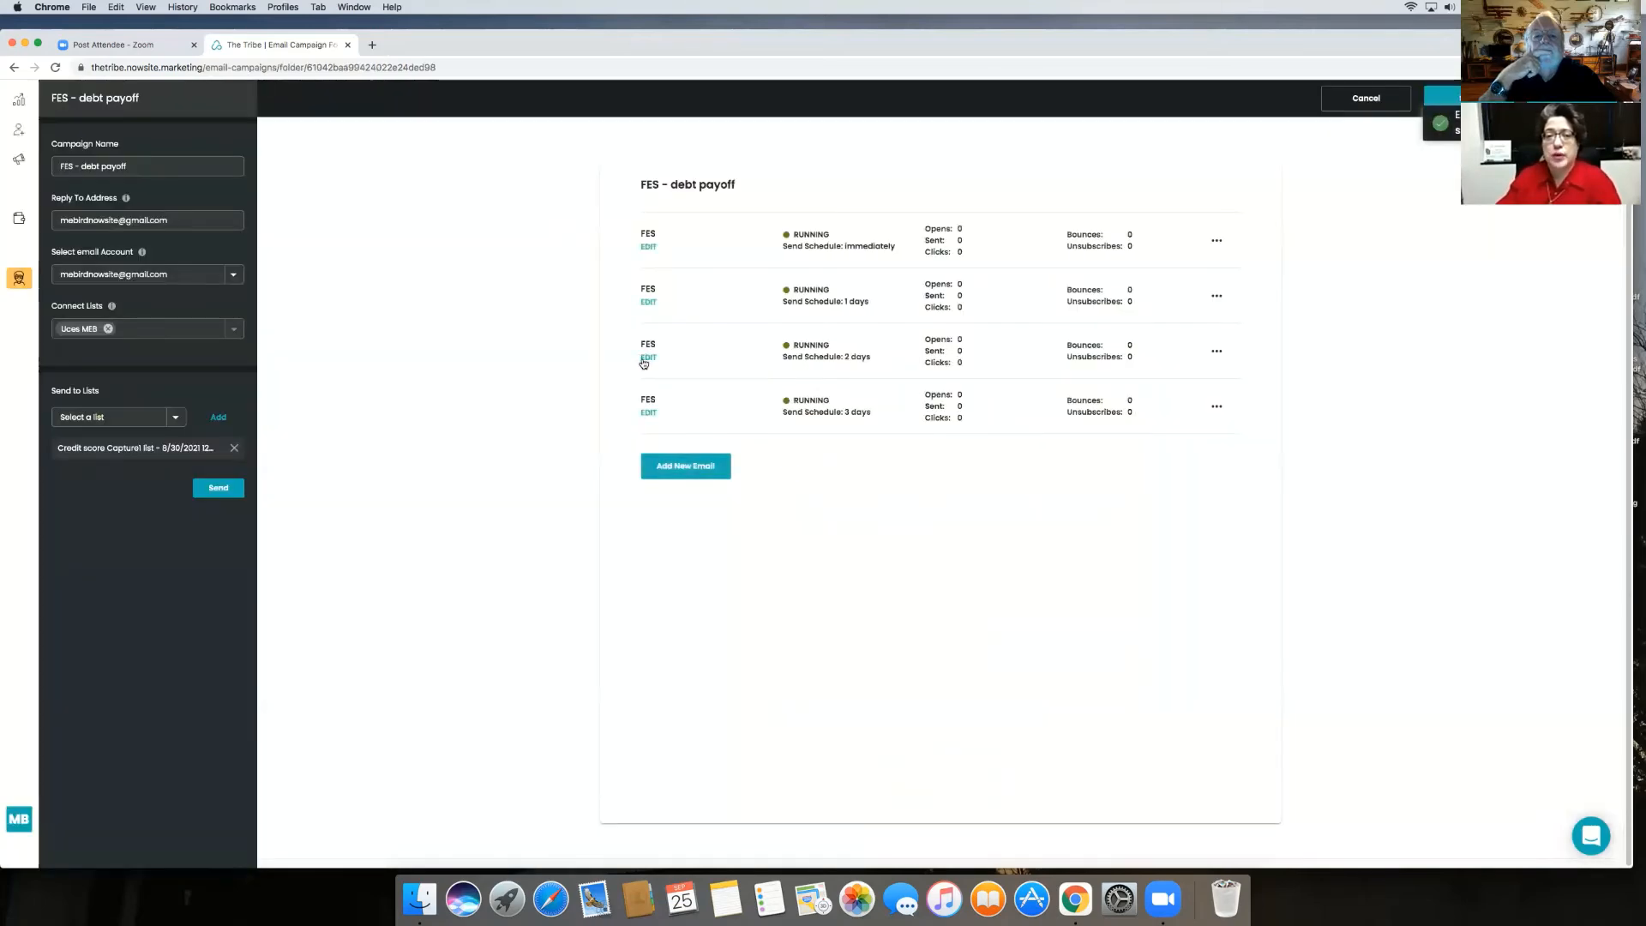
left_click(648, 358)
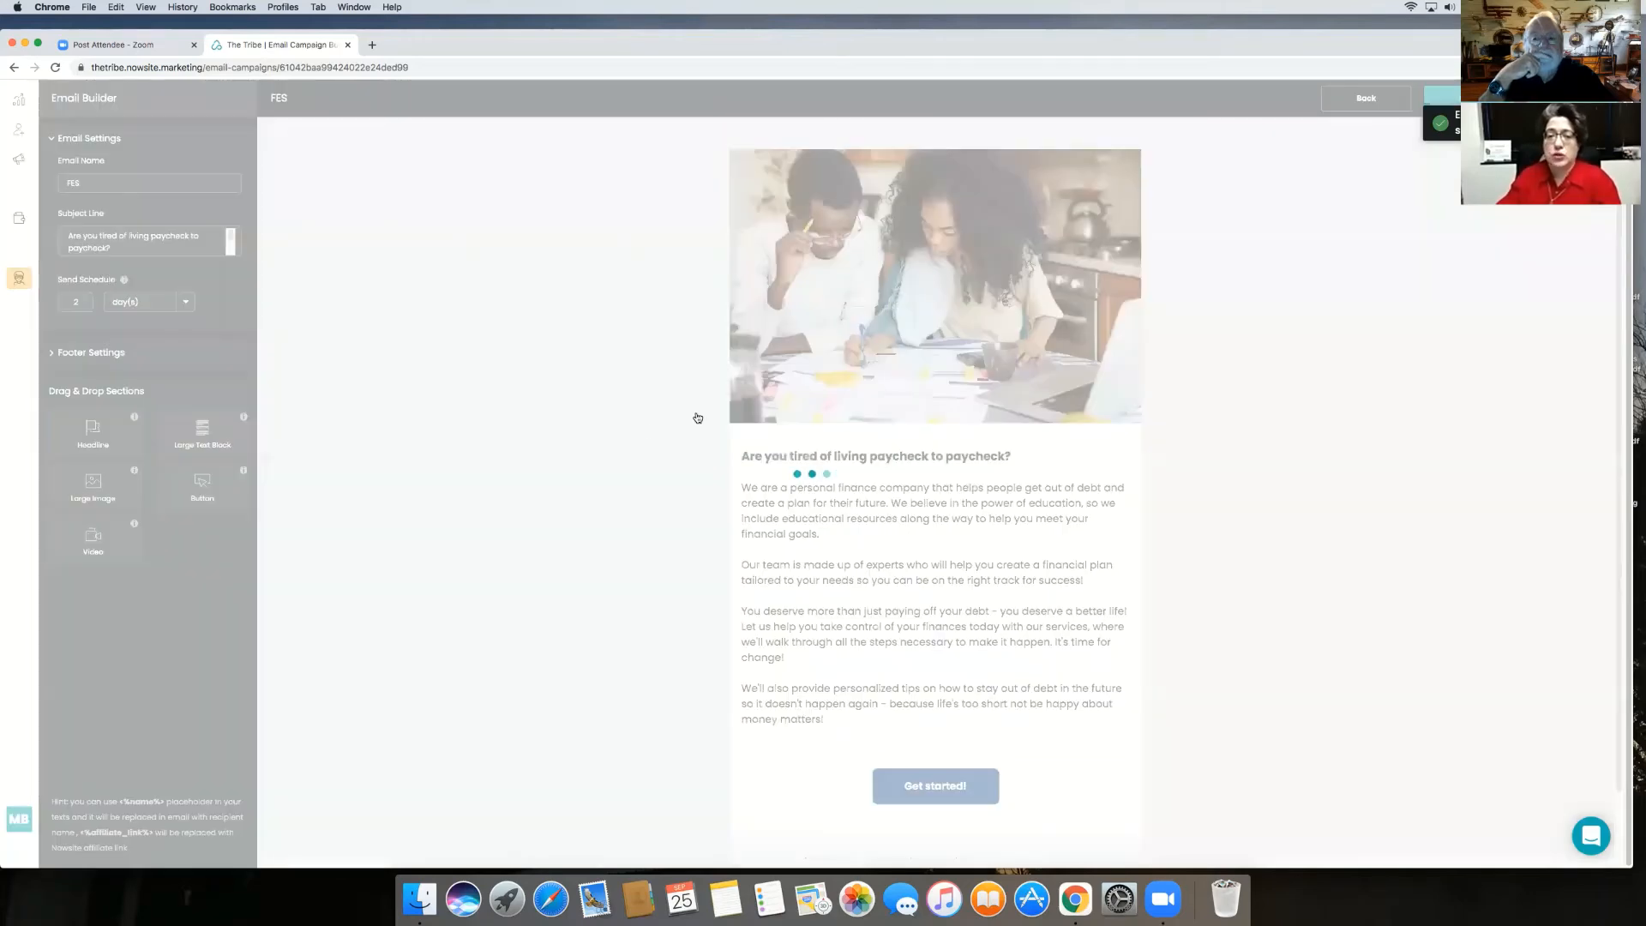
Set the send schedule of the fourth campaign email to 5 days.
left_click(647, 415)
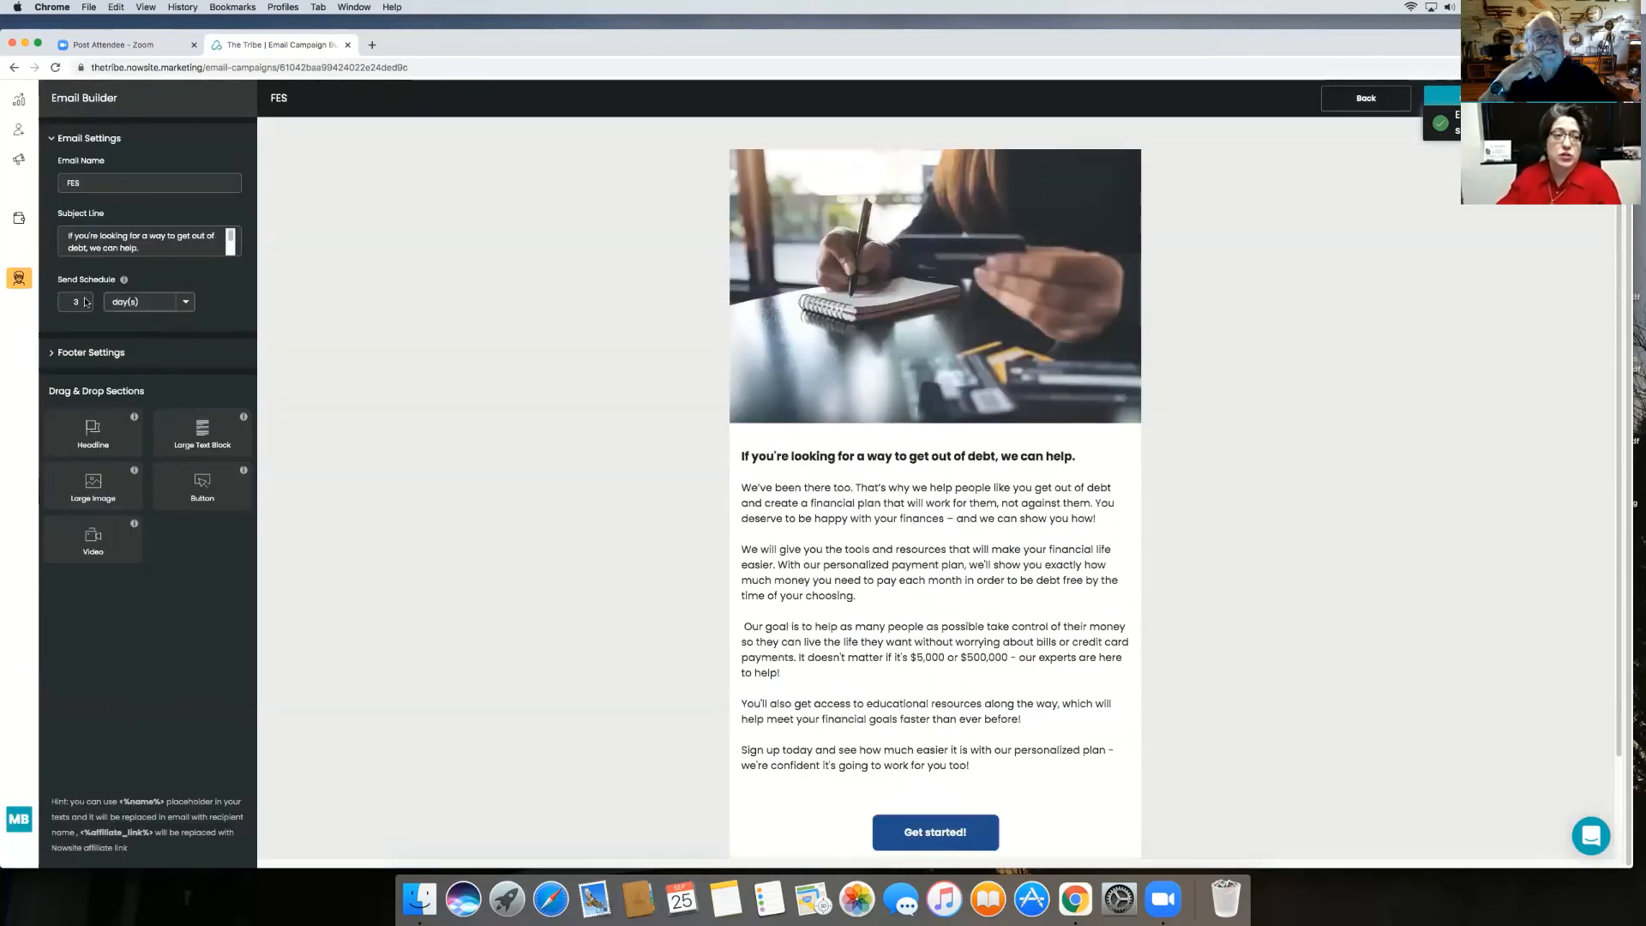
double_click(67, 300)
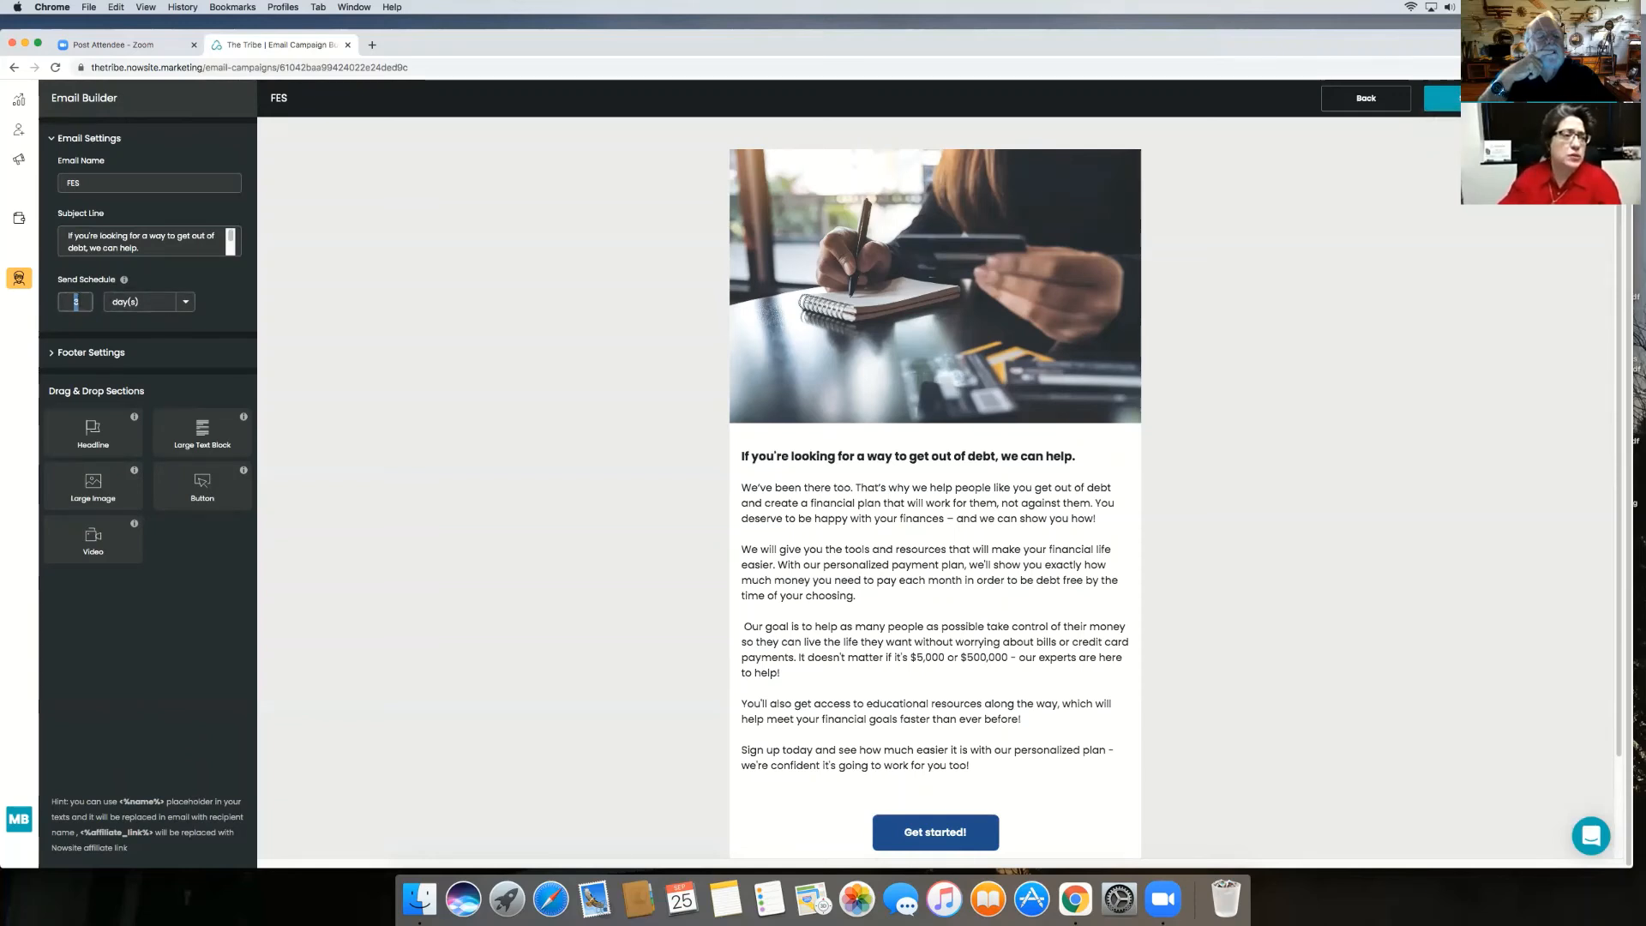
left_click(75, 302)
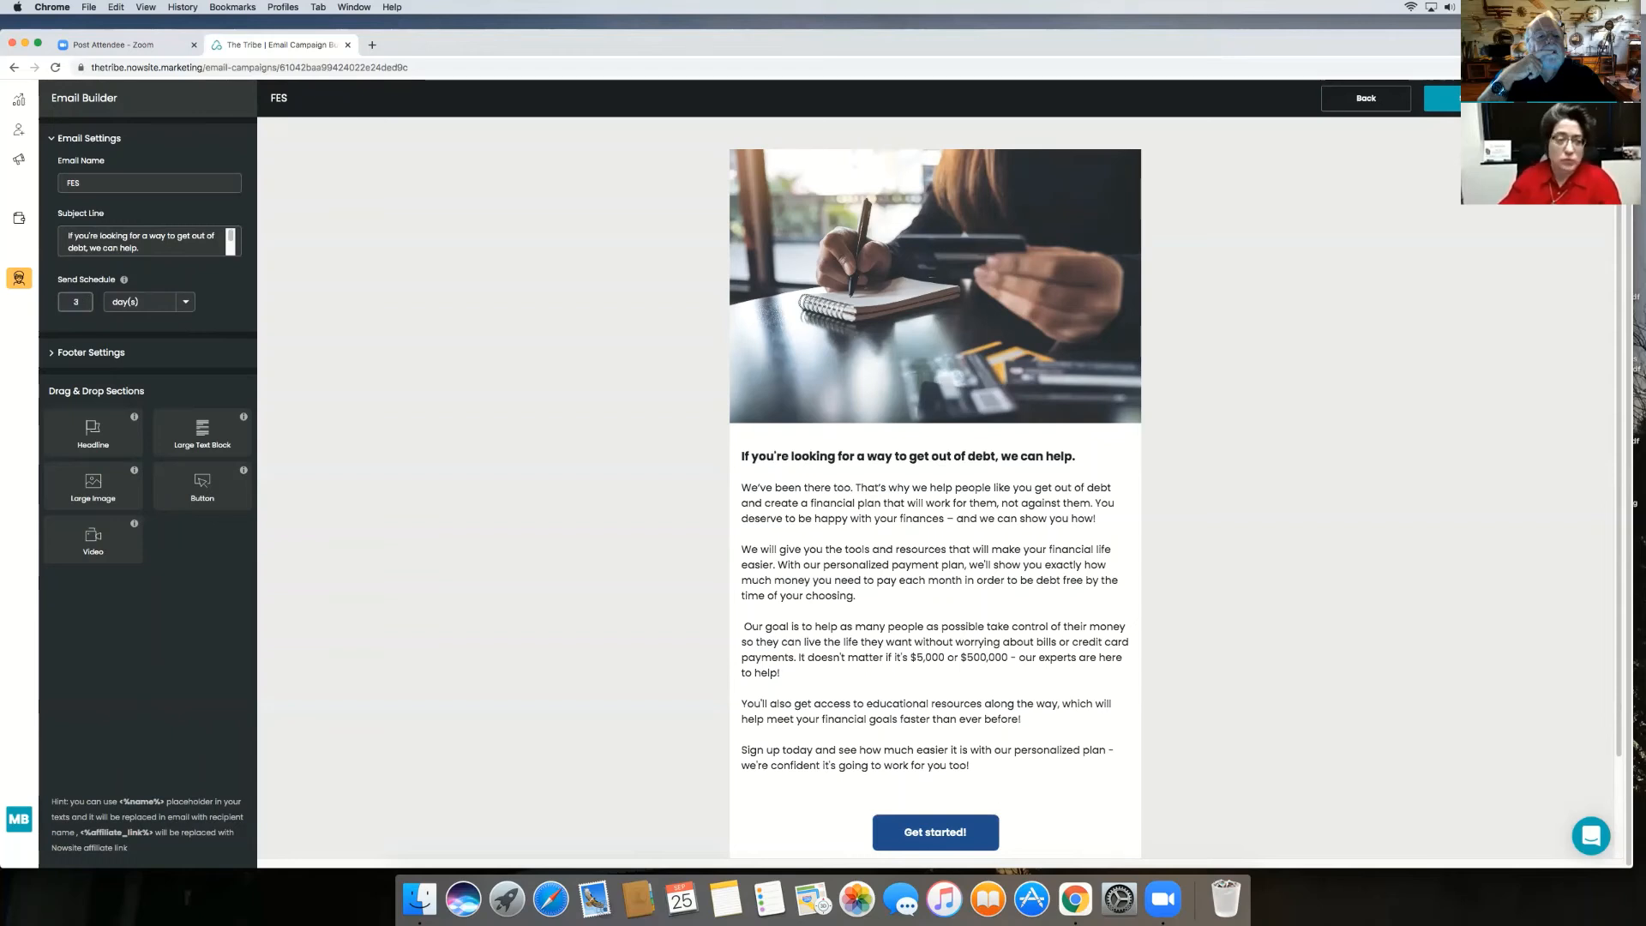
type("5")
key("BackSpace")
key("BackSpace")
key("BackSpace")
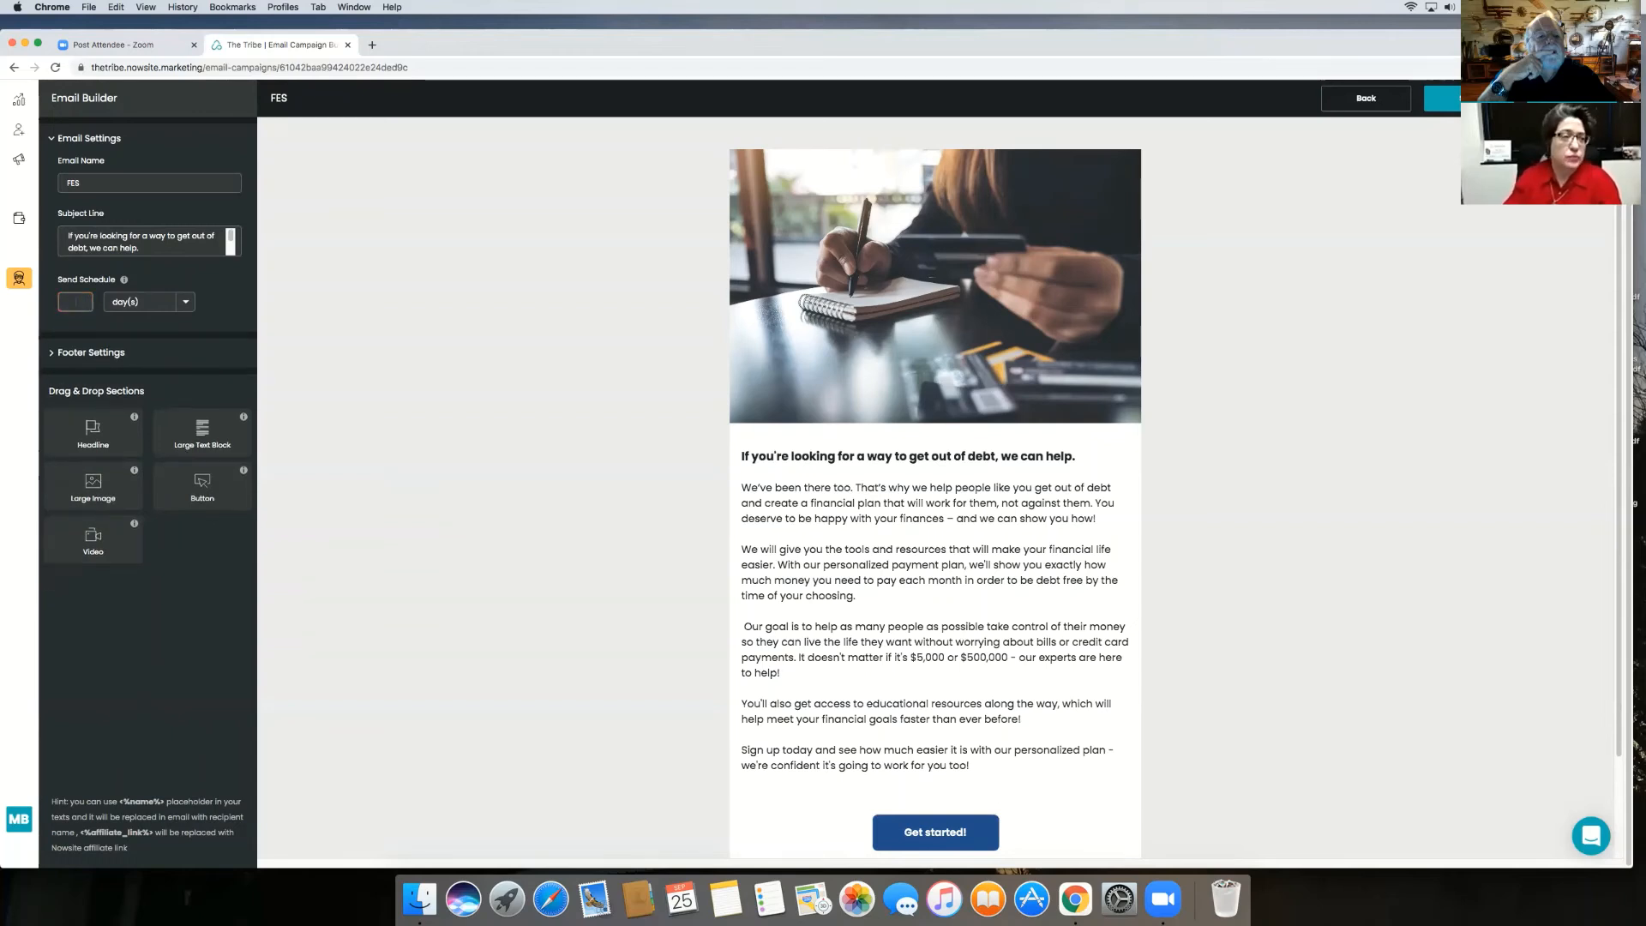
left_click(580, 268)
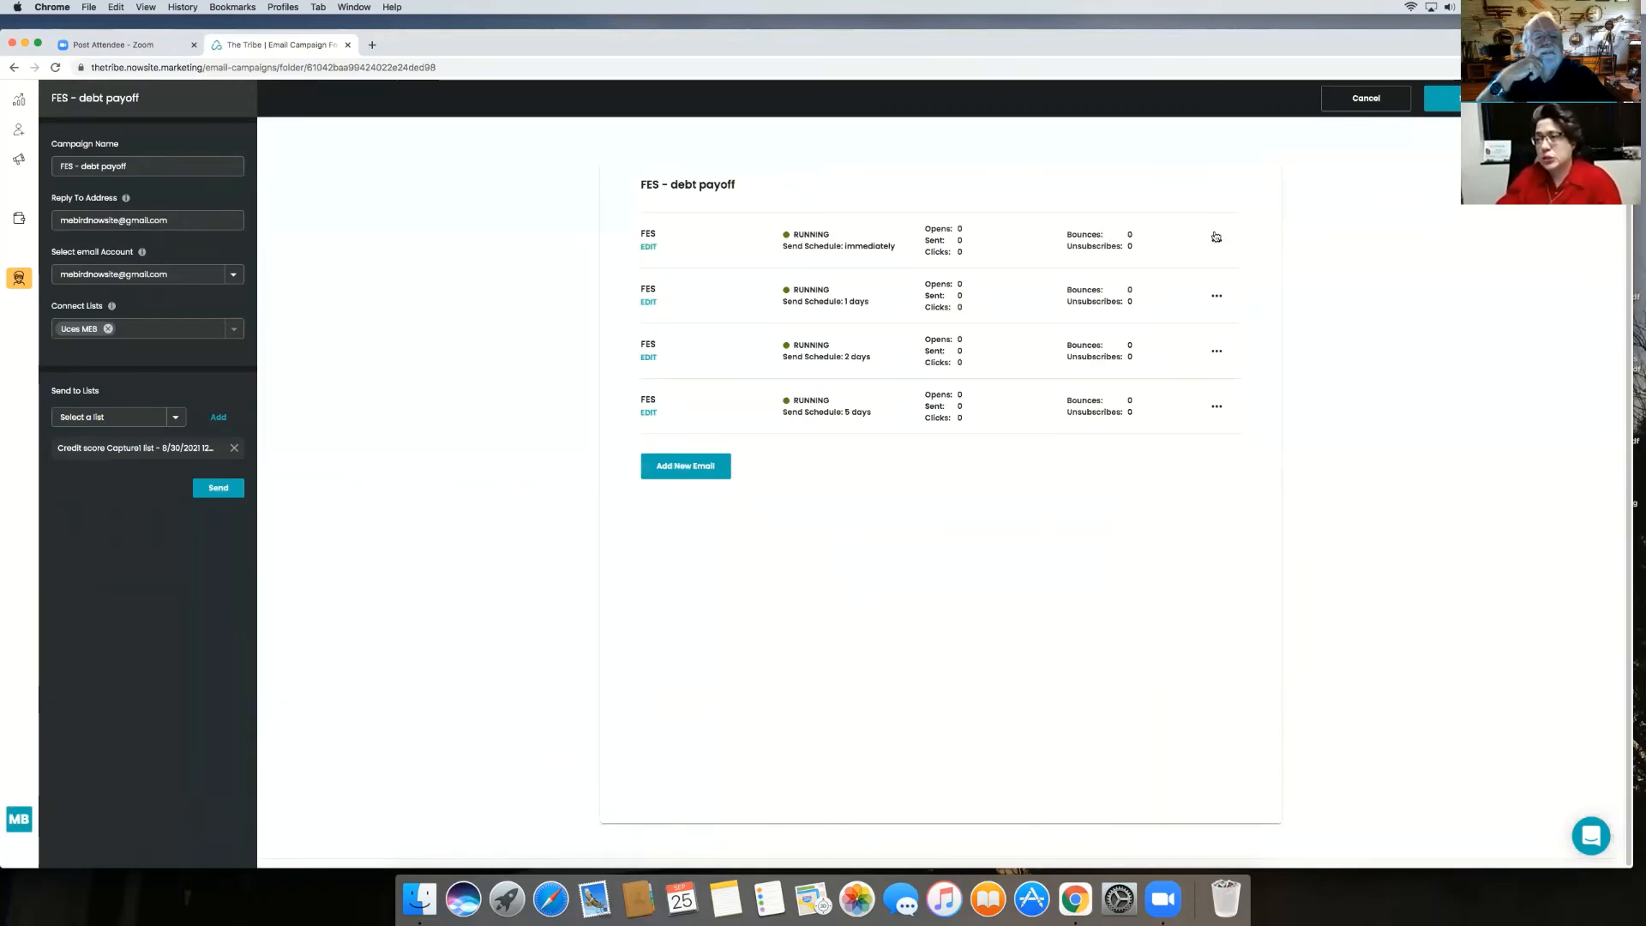
Pause the immediately scheduled email in the campaign.
left_click(1216, 239)
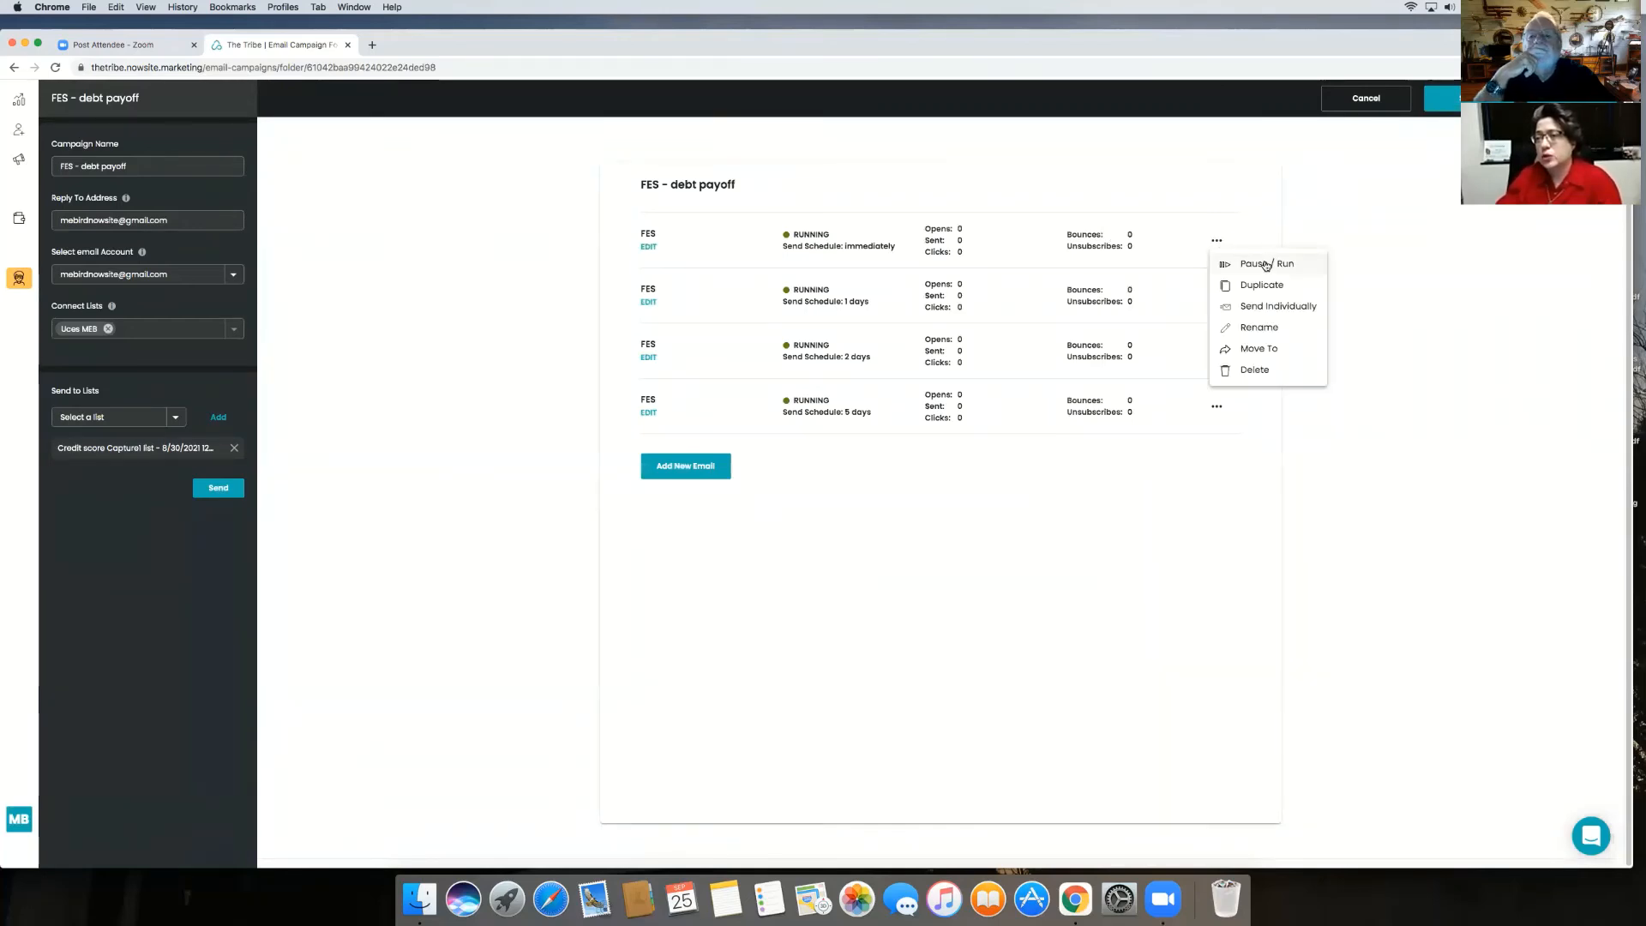
left_click(1266, 265)
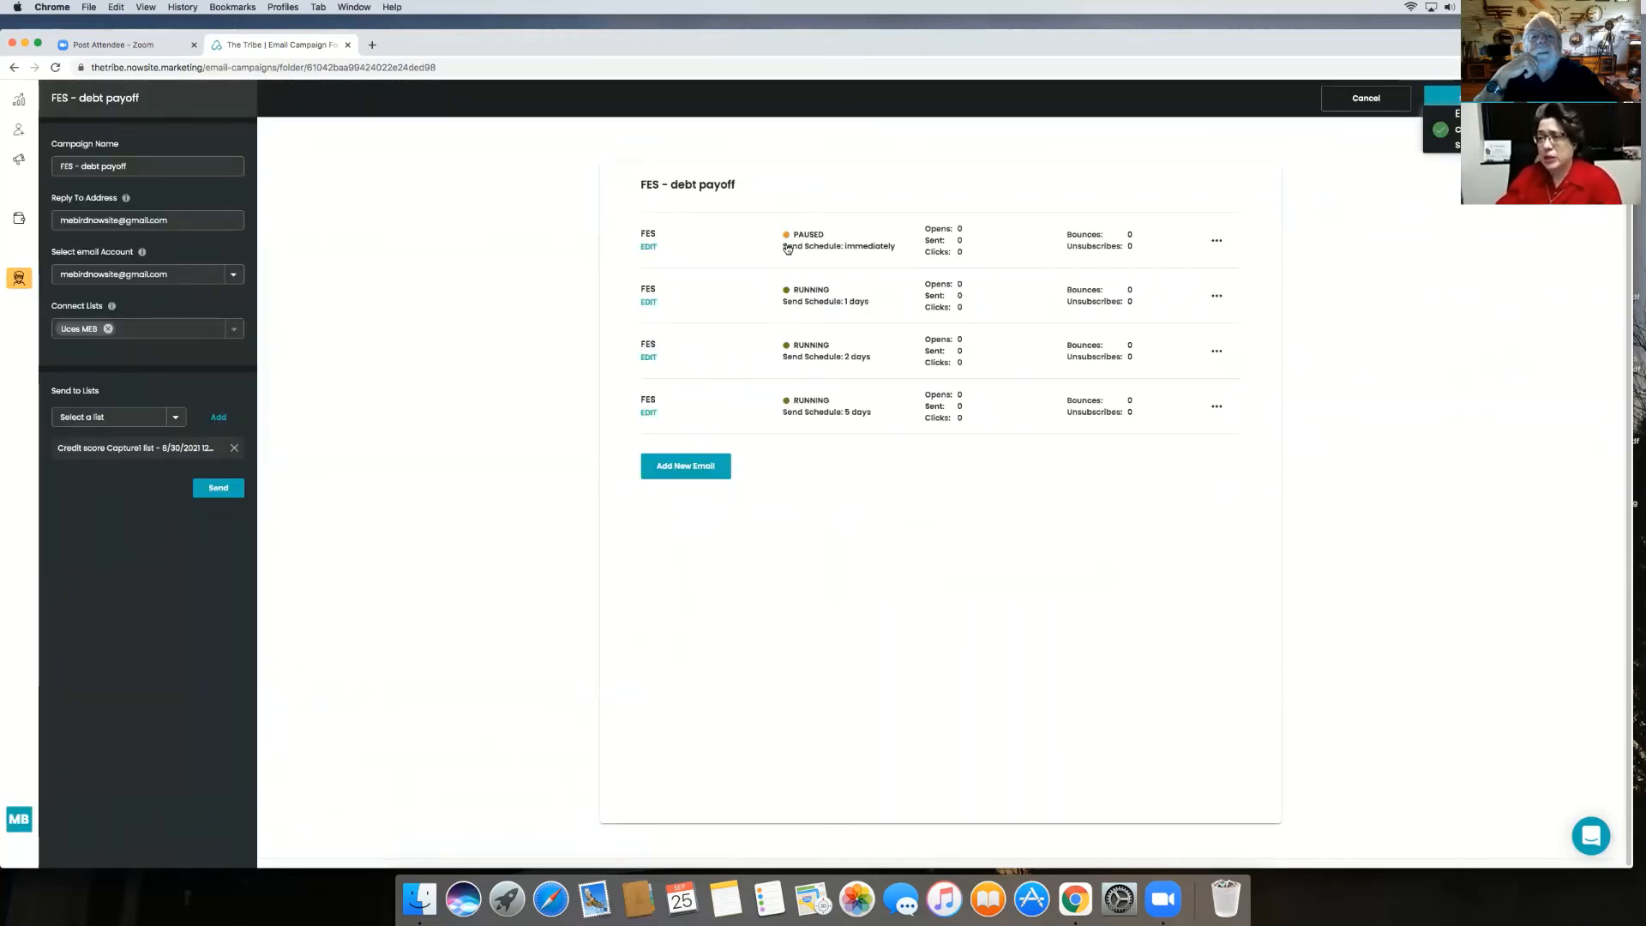
View the individual sending option for the first email and close it without choosing a contact.
left_click(1217, 241)
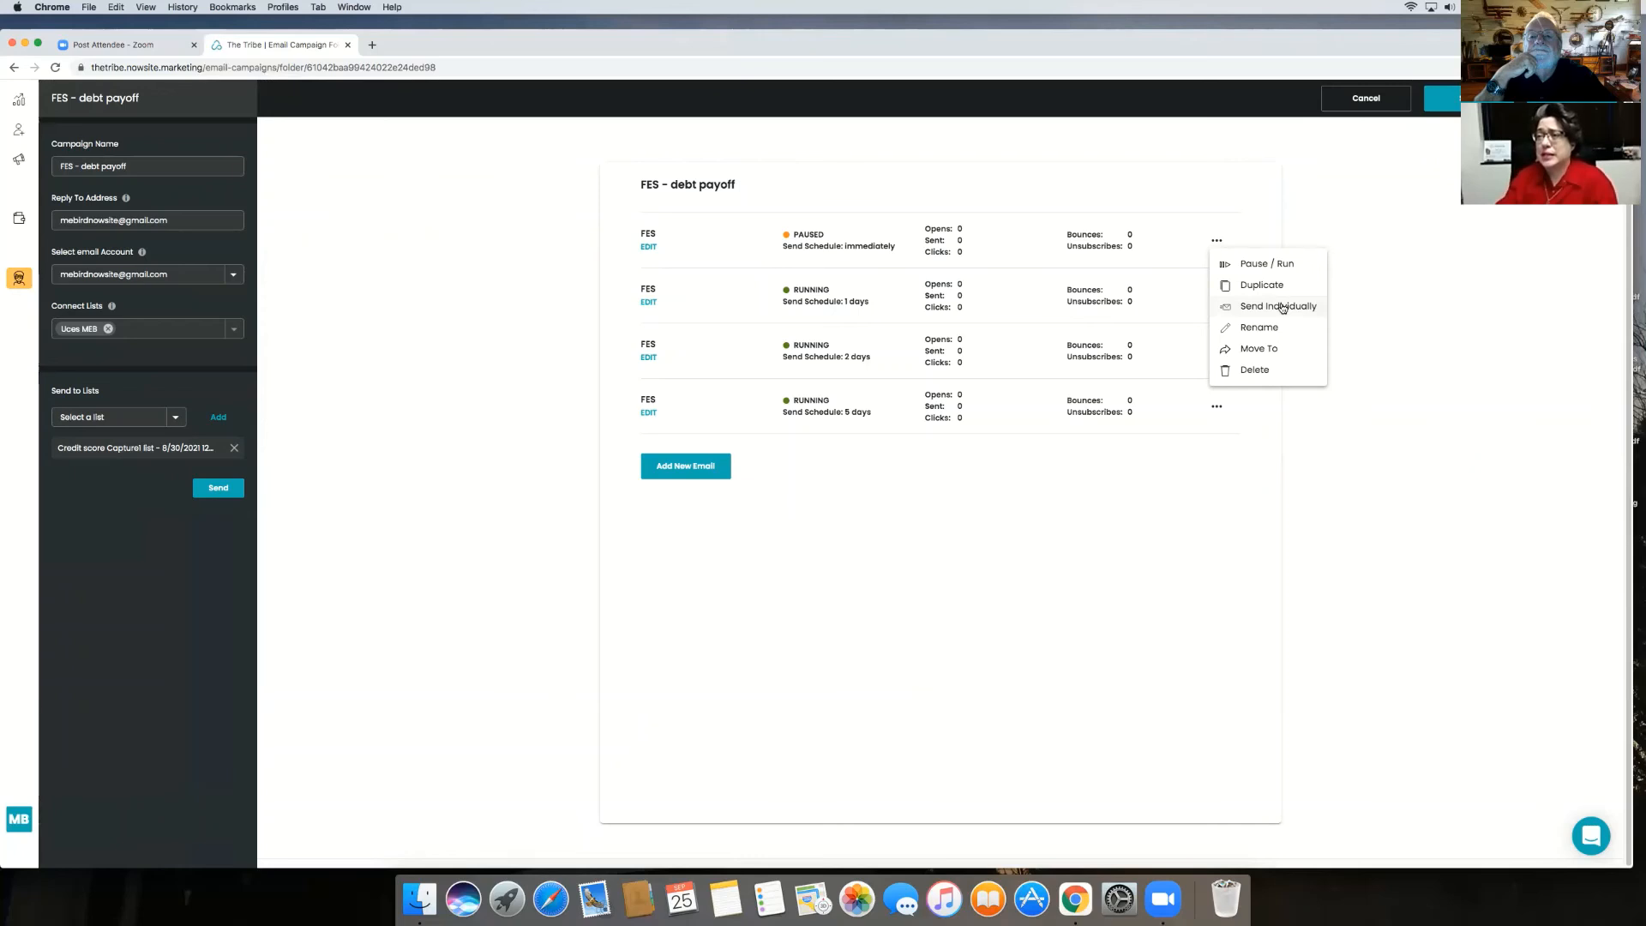
left_click(1282, 306)
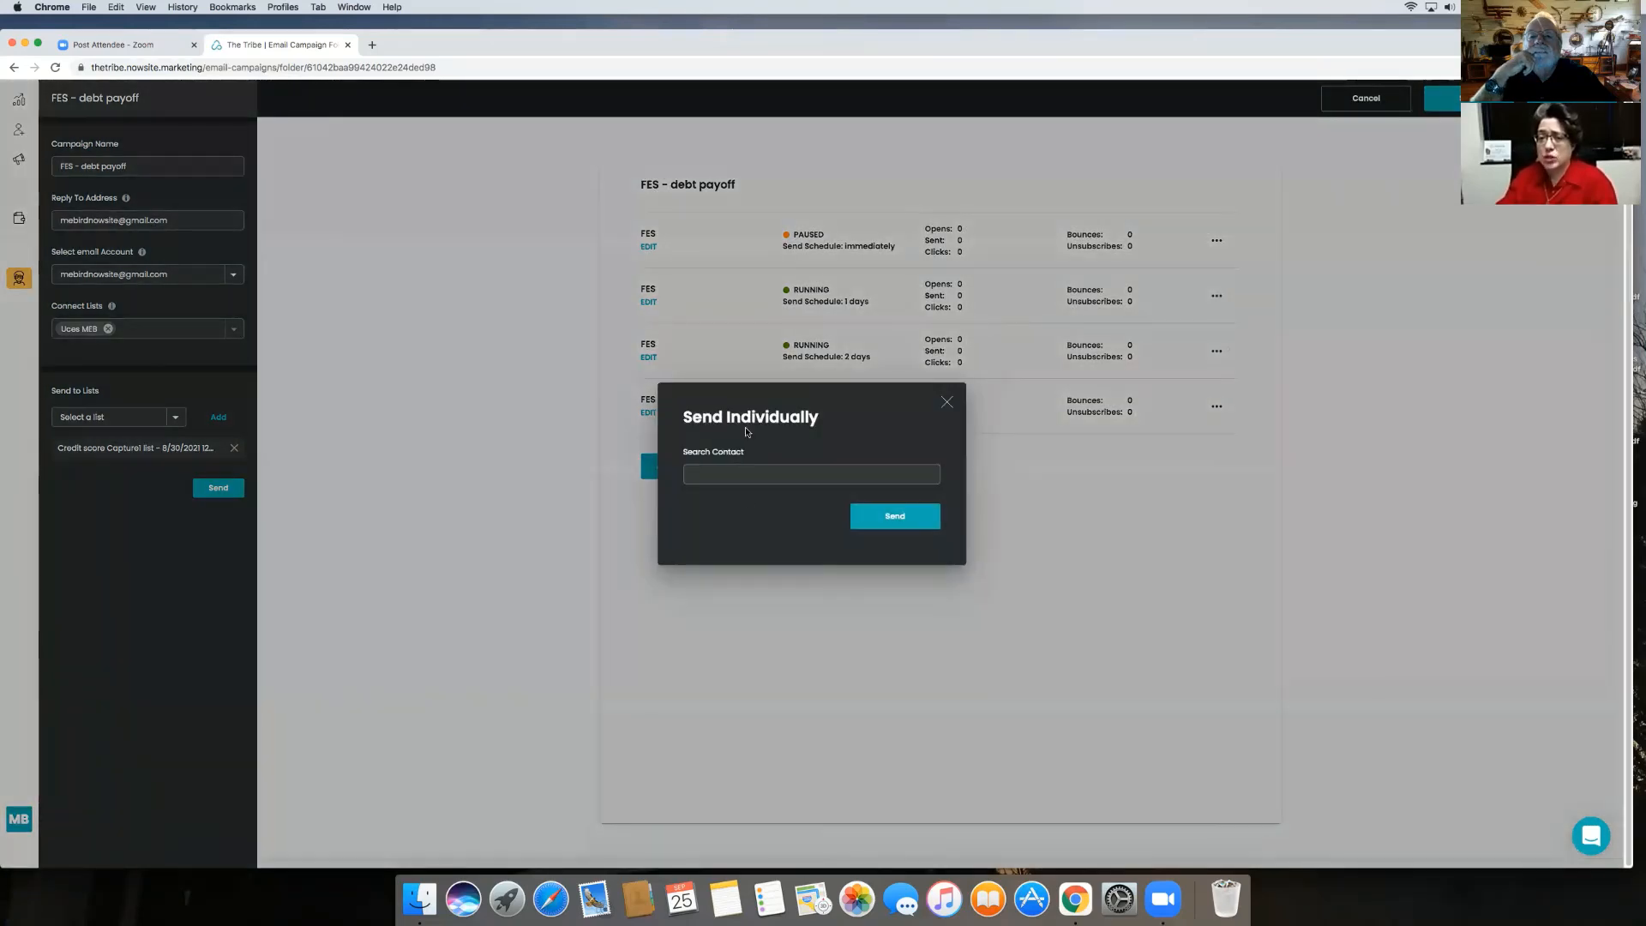
left_click(767, 474)
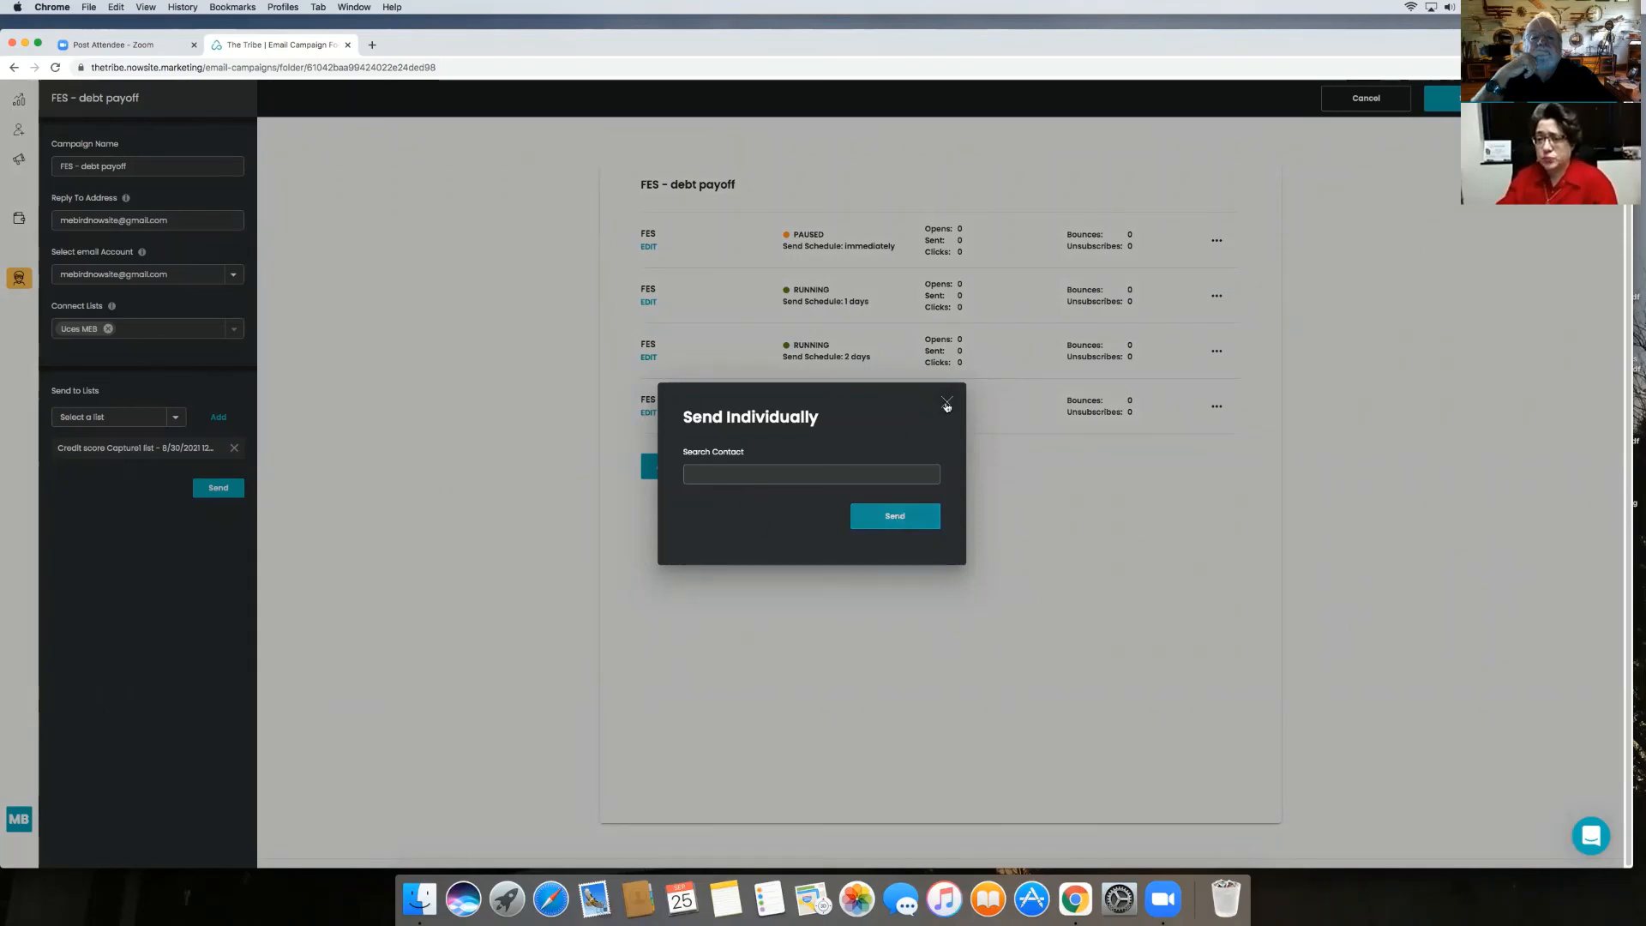
left_click(1182, 356)
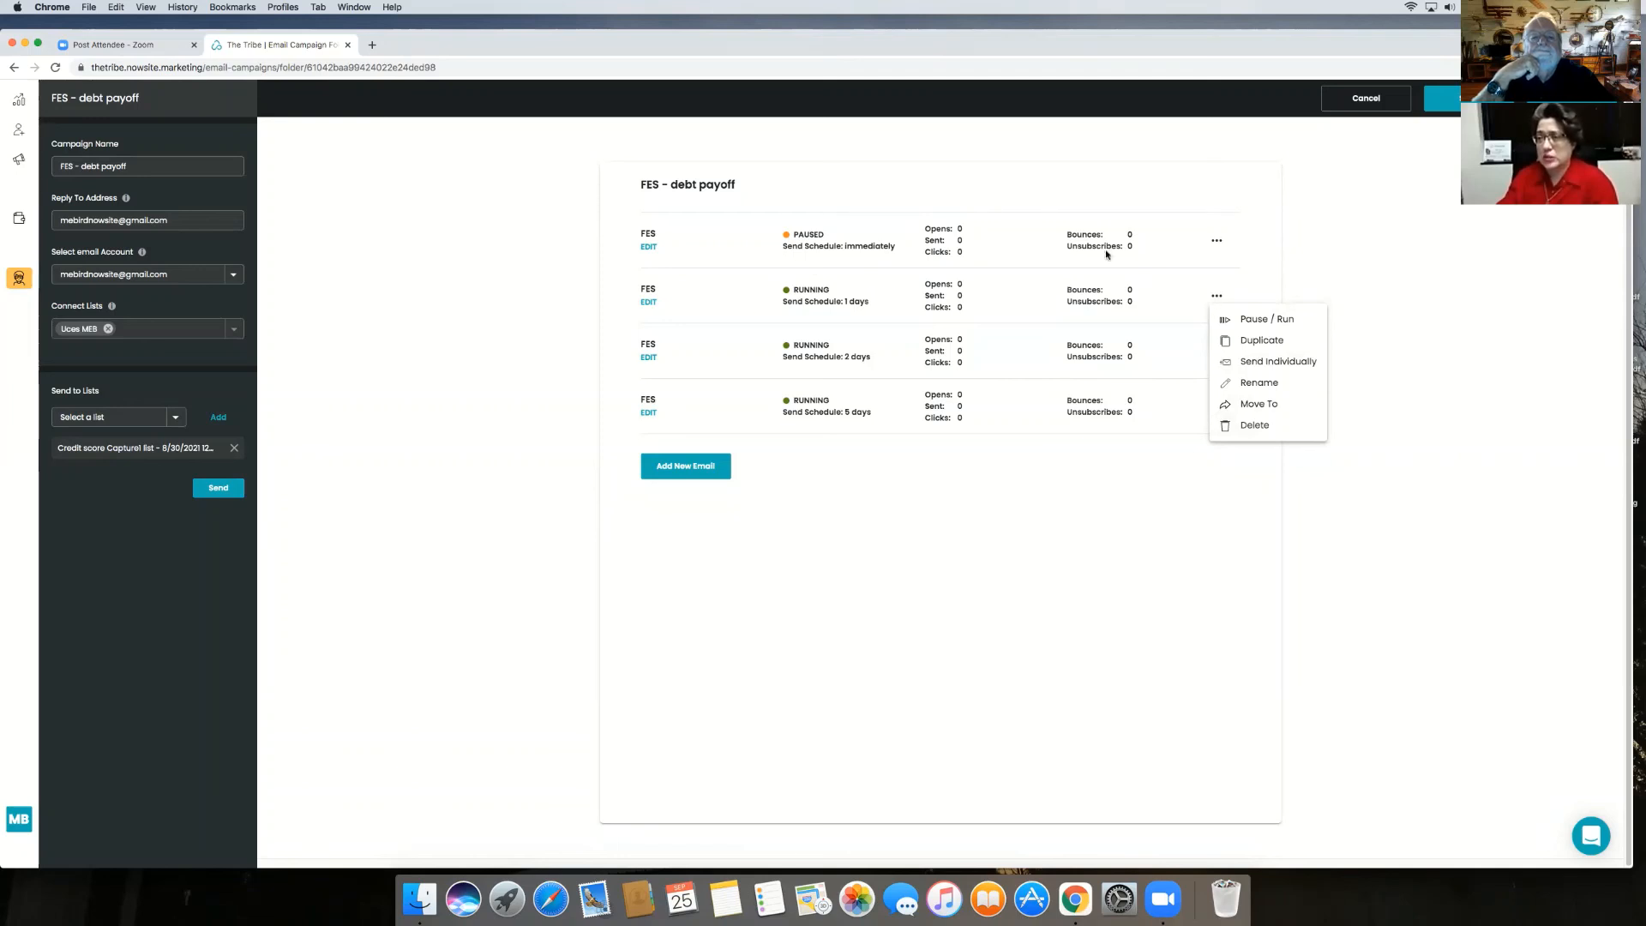
Set the paused first email running again.
left_click(1216, 244)
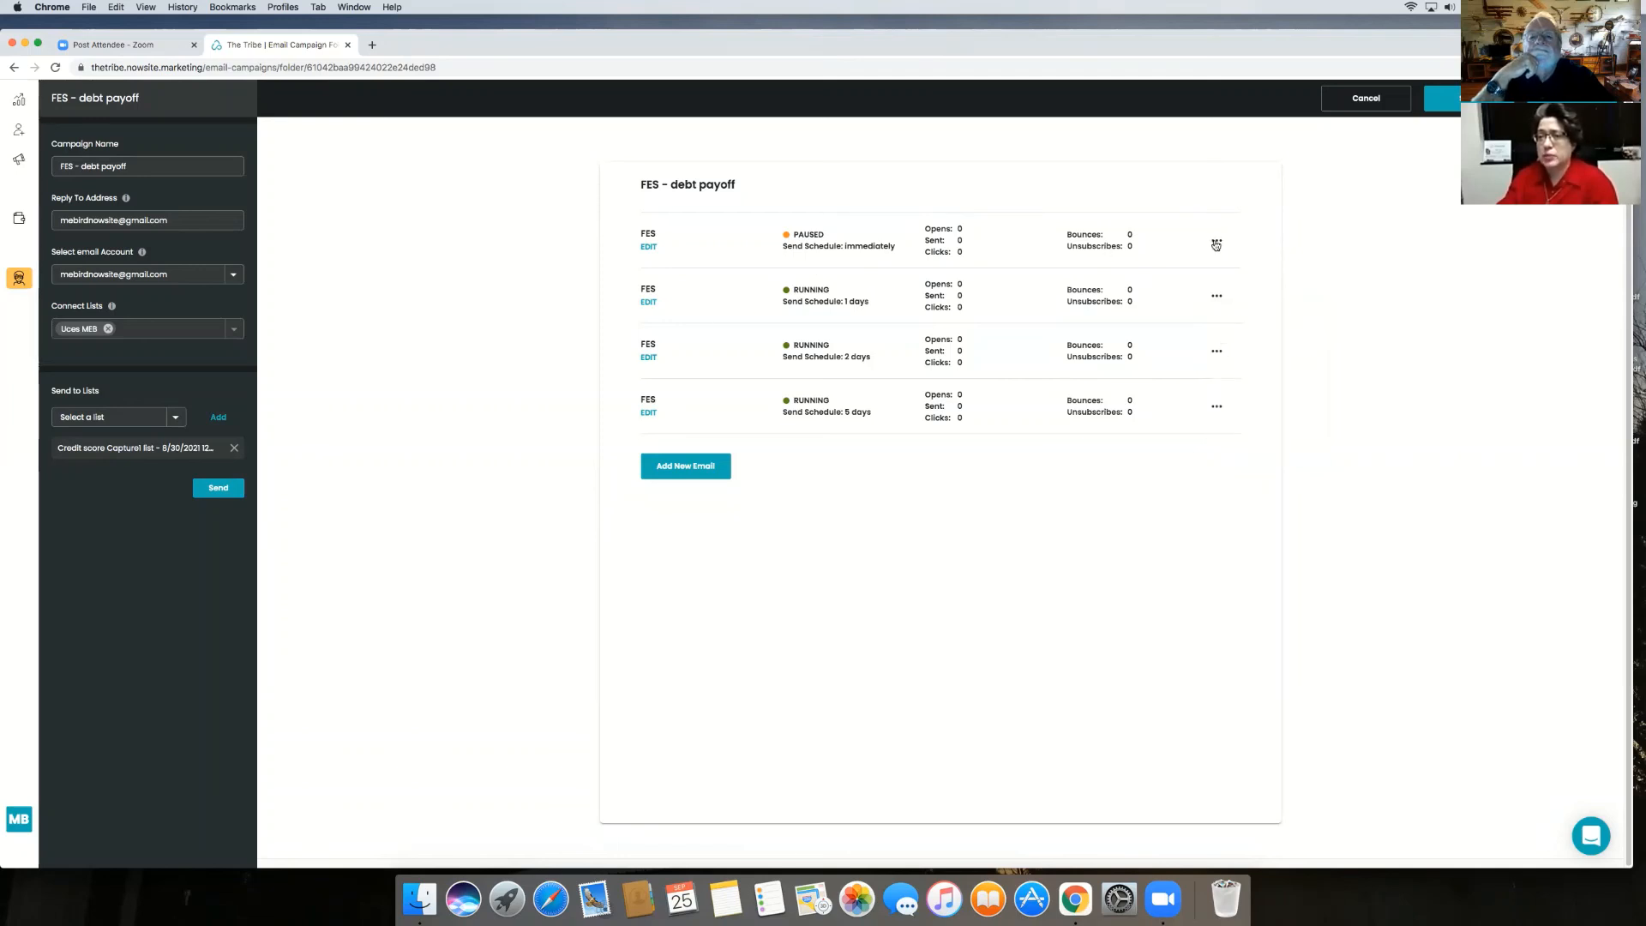
left_click(1216, 244)
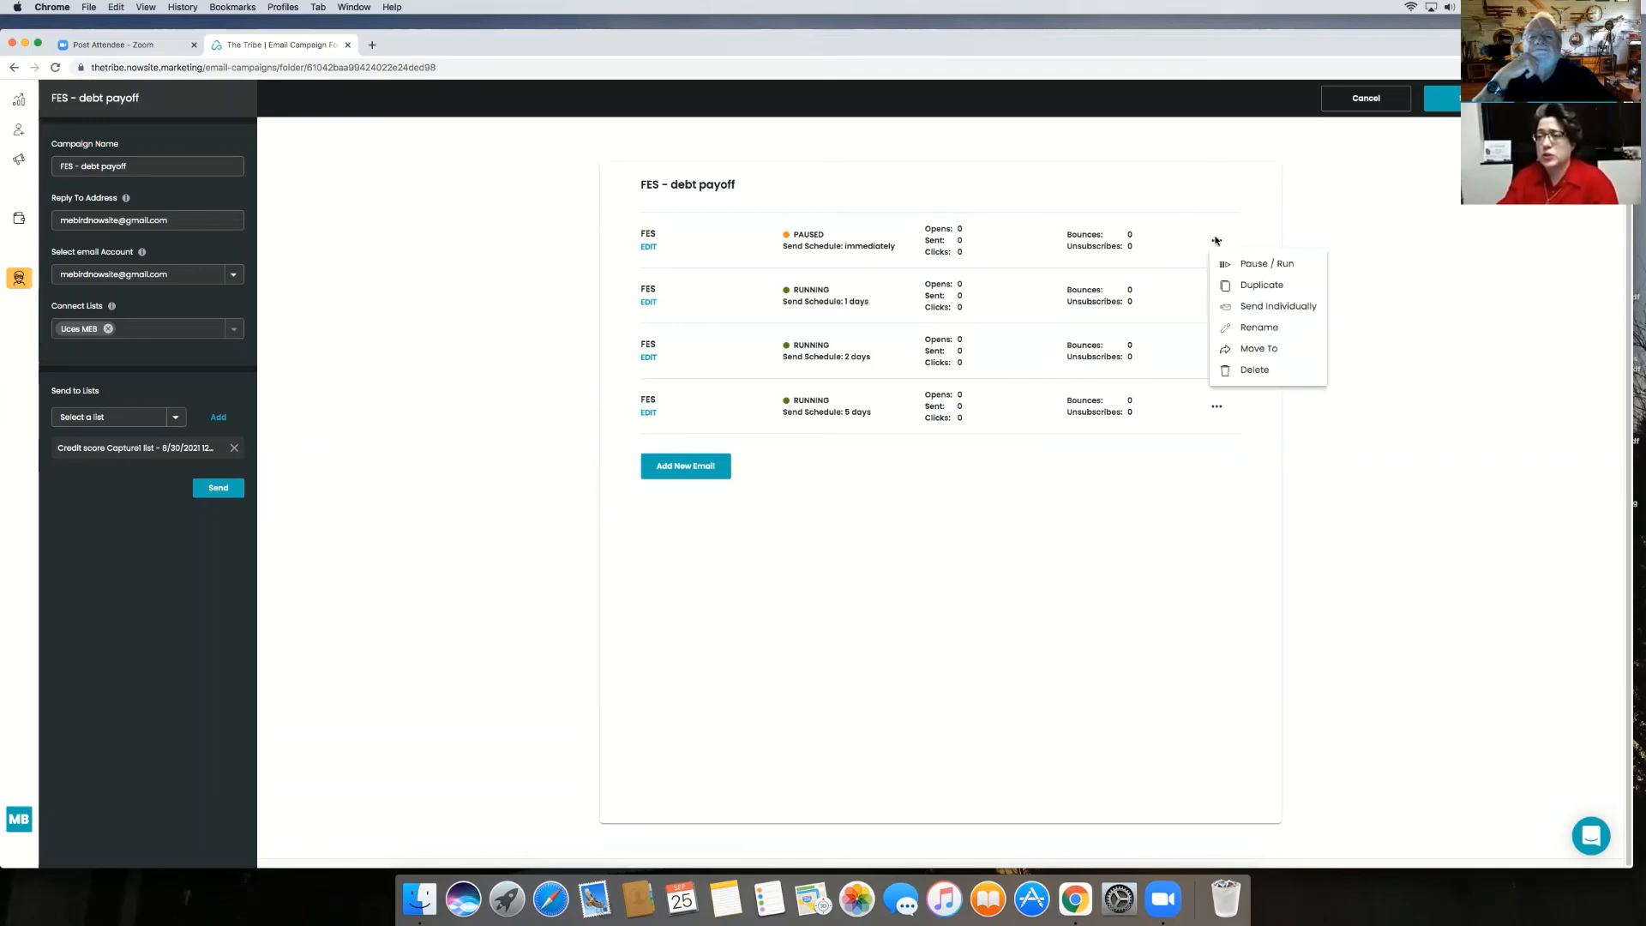
left_click(1295, 266)
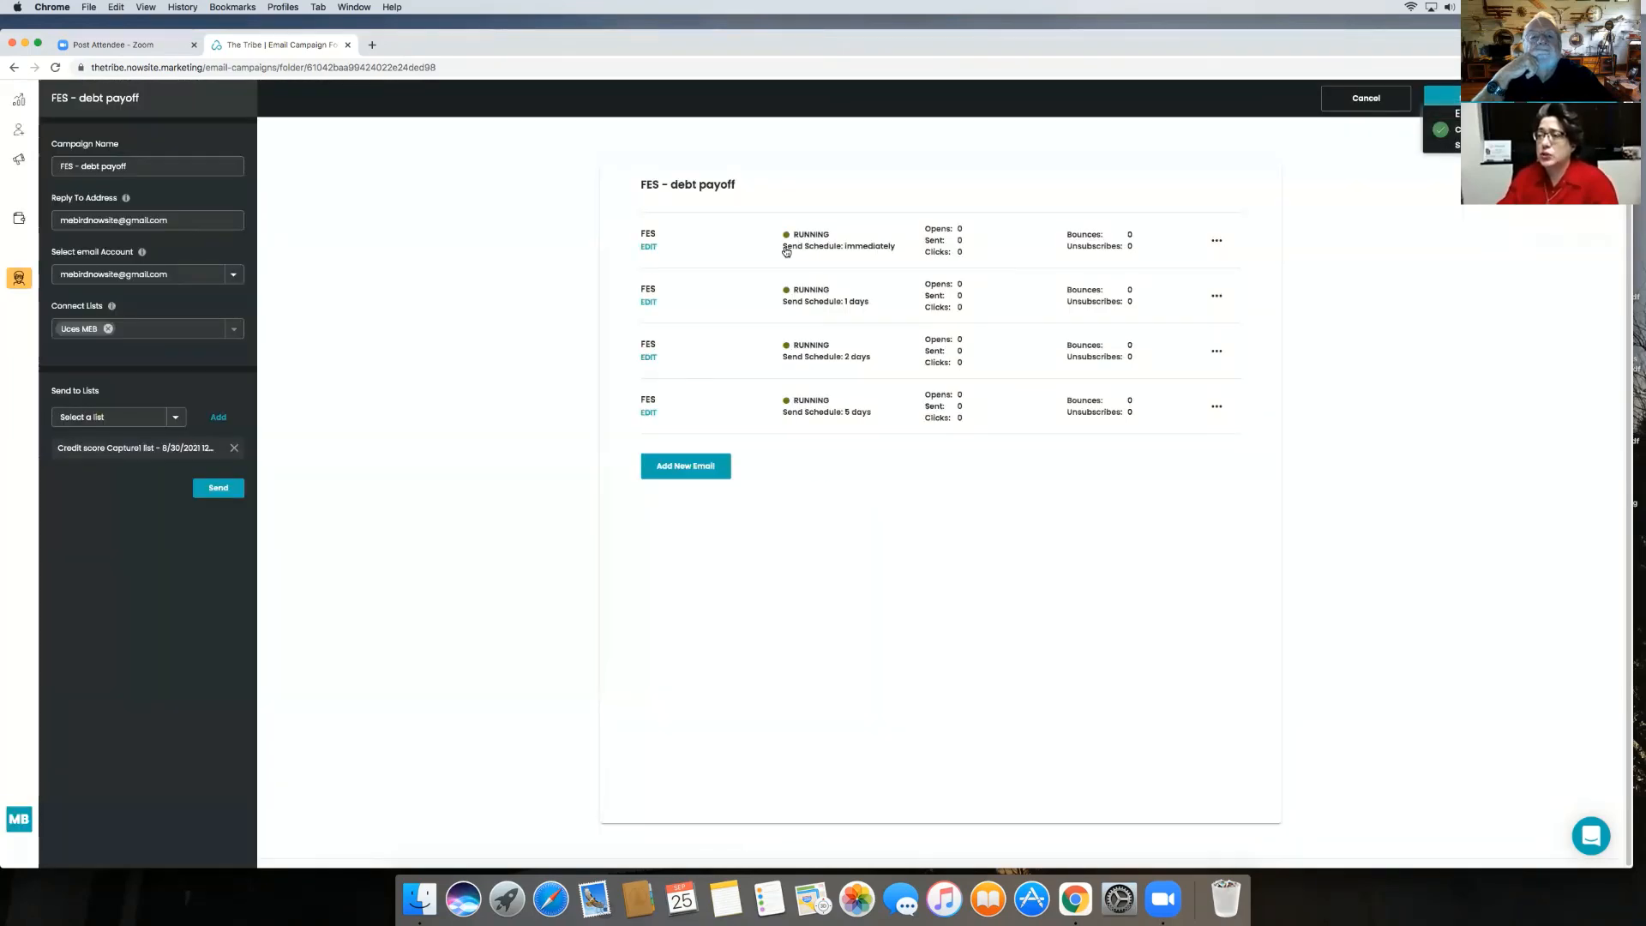